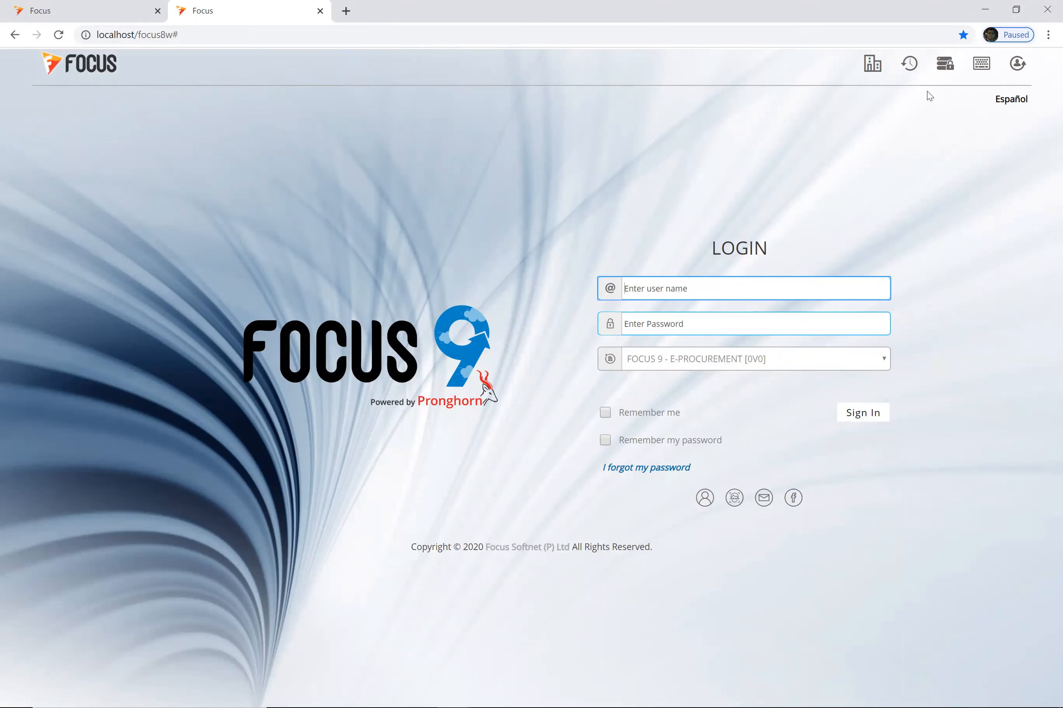
Step: Sign in to the E-Procurement company with the user name and password
type("jacob")
key("Tab")
type("••")
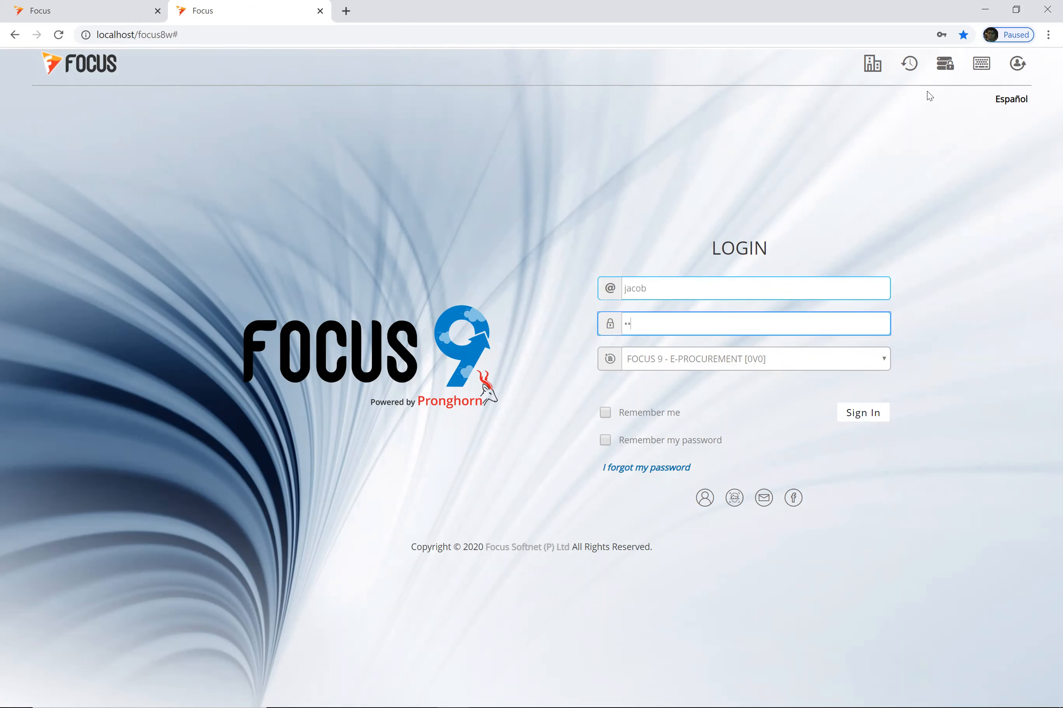
key("Return")
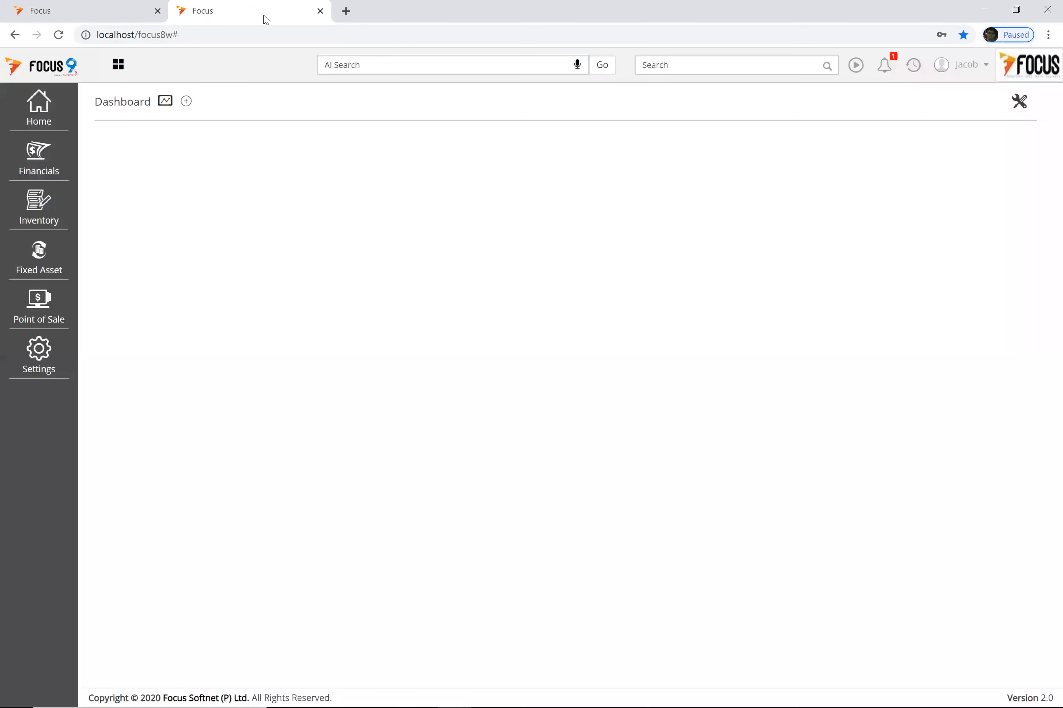
Step: Duplicate the Focus browser tab so the dashboard also loads in a new tab
right_click(246, 7)
left_click(797, 96)
right_click(222, 8)
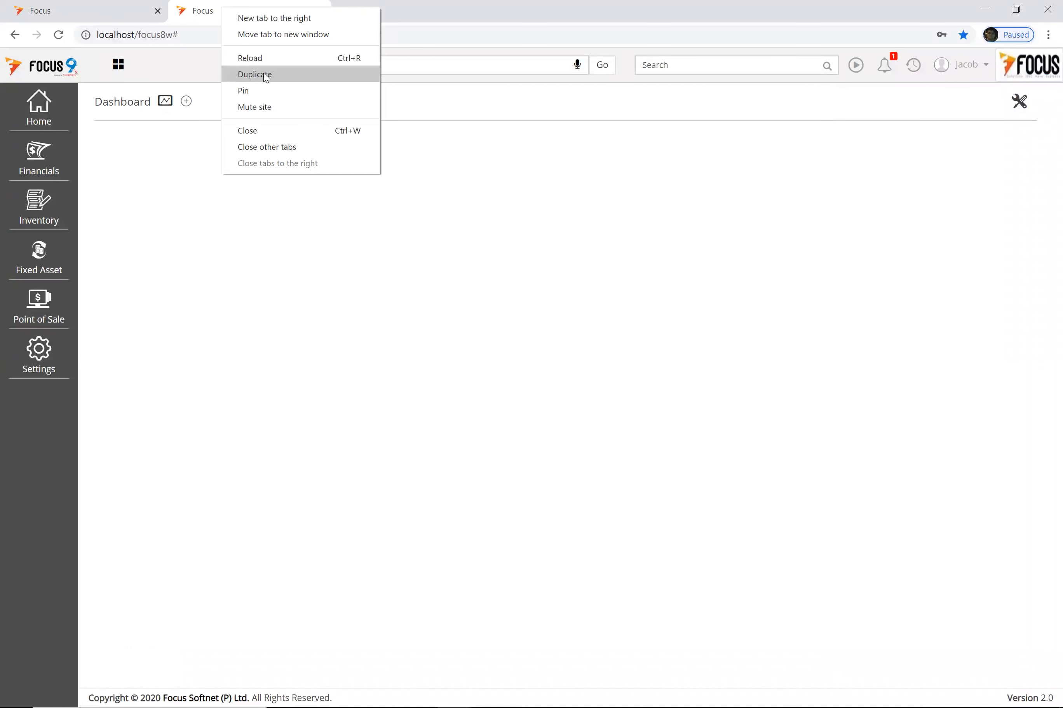
left_click(265, 75)
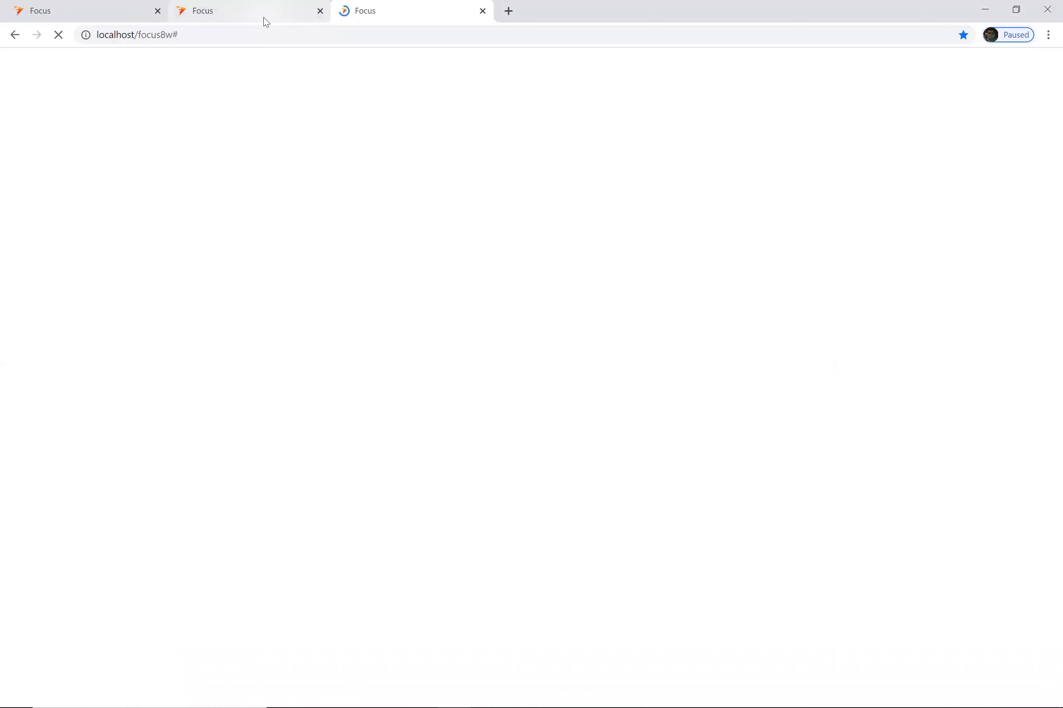
left_click(165, 101)
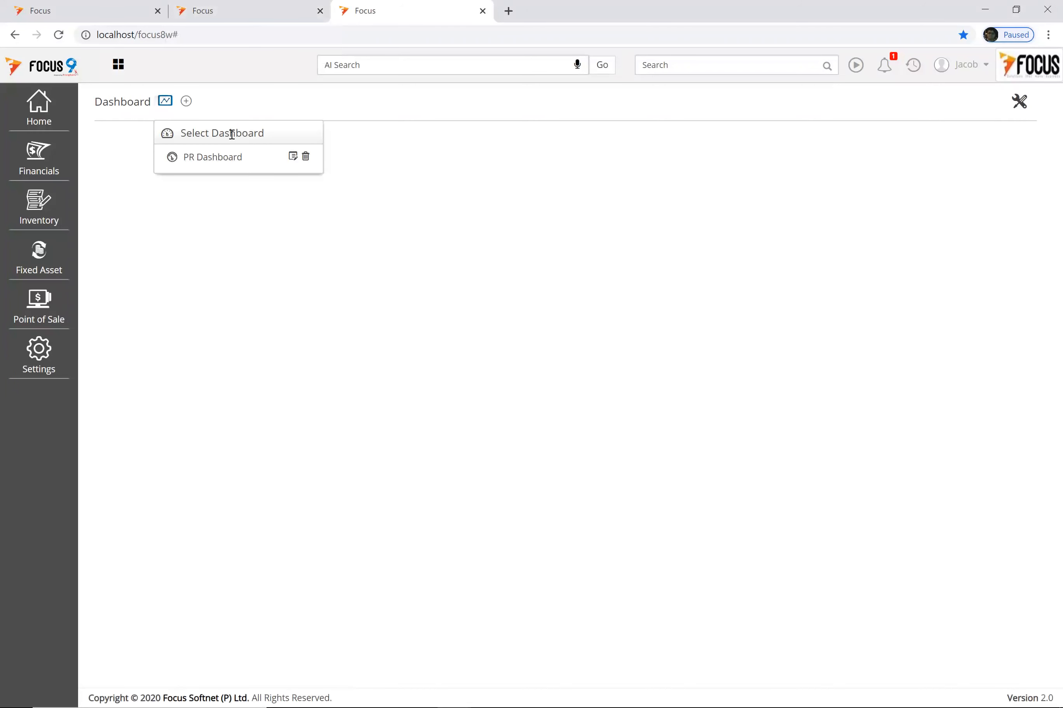
Step: Switch to the PR Dashboard, select the CONQUEROR CARD requisition row, and expand the Inventory sidebar
left_click(209, 158)
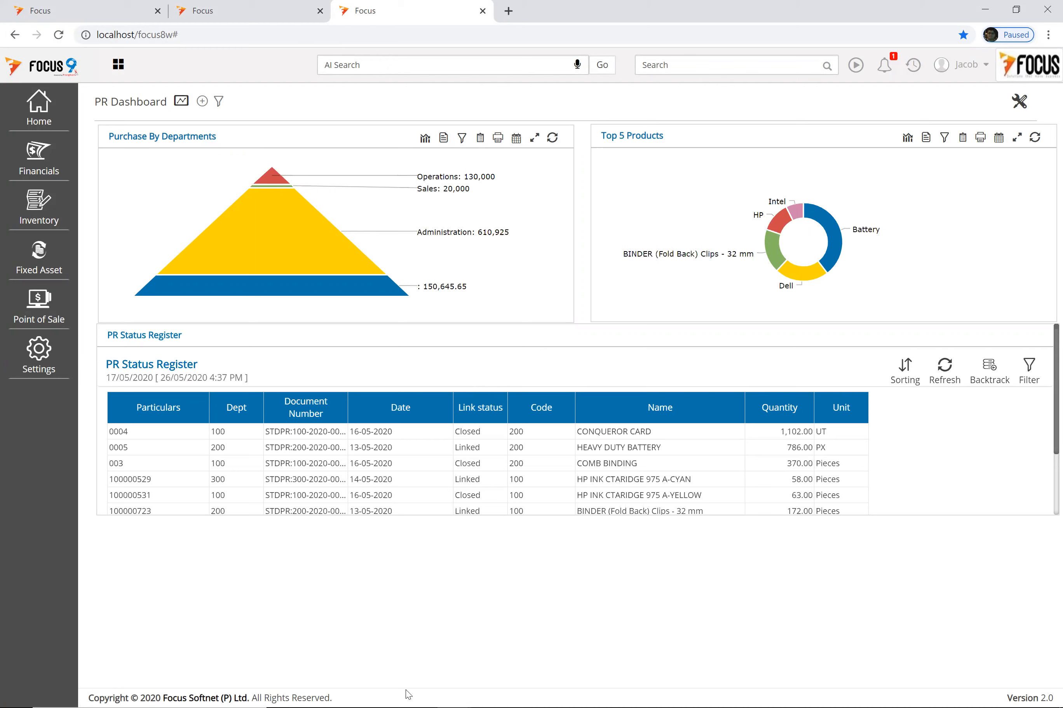
left_click(470, 435)
left_click(42, 110)
left_click(39, 254)
left_click(48, 211)
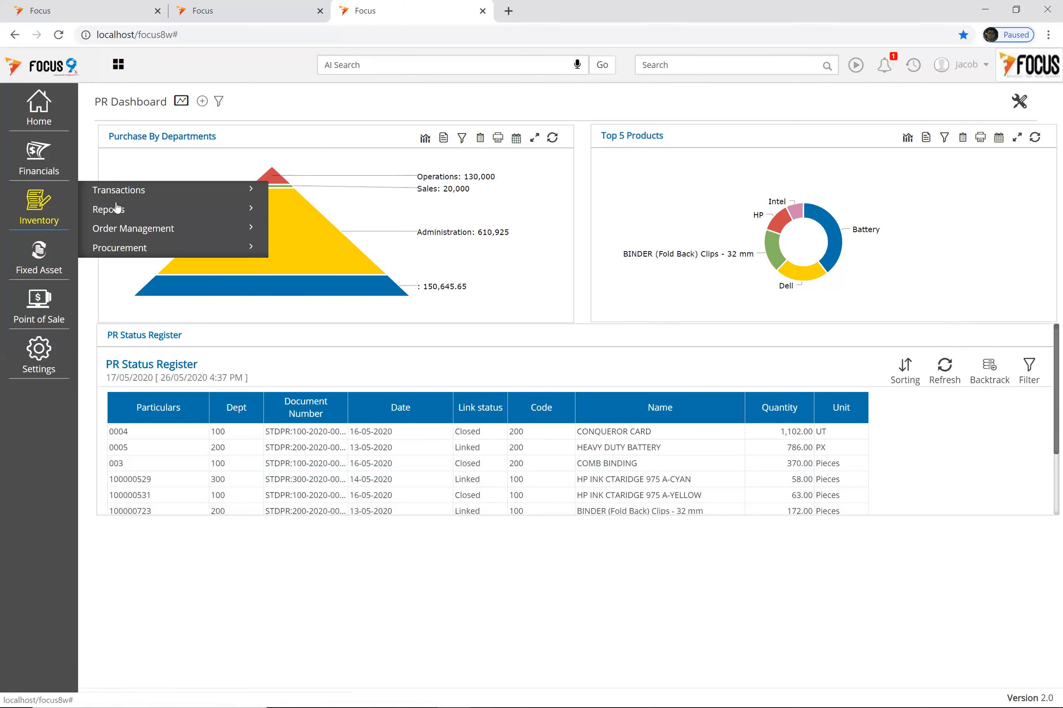
Step: Search 'material' to list authorized requisitions 100-PR-2020-0001 and 100-PR-2020-0002 in Material Requisition
left_click(121, 251)
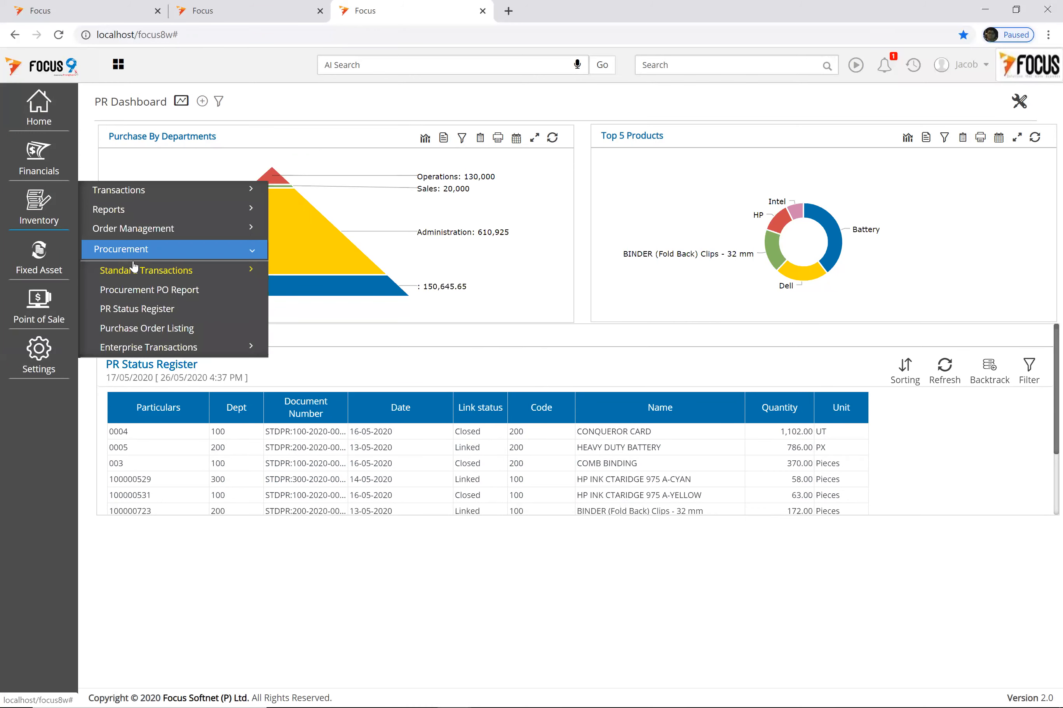
left_click(114, 191)
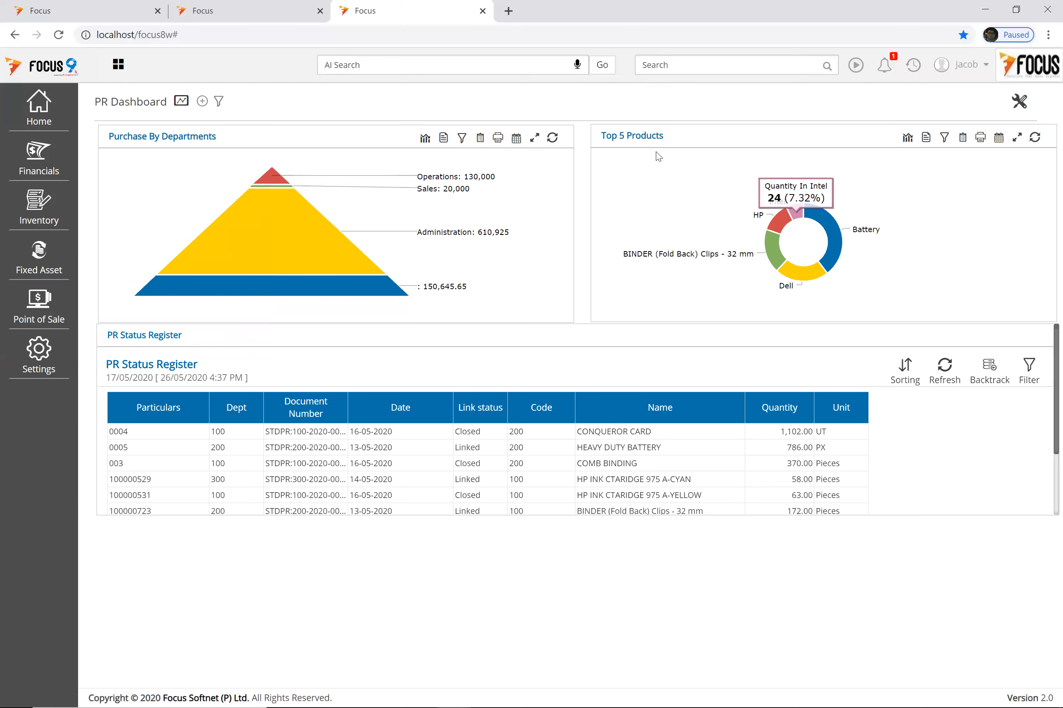
left_click(667, 68)
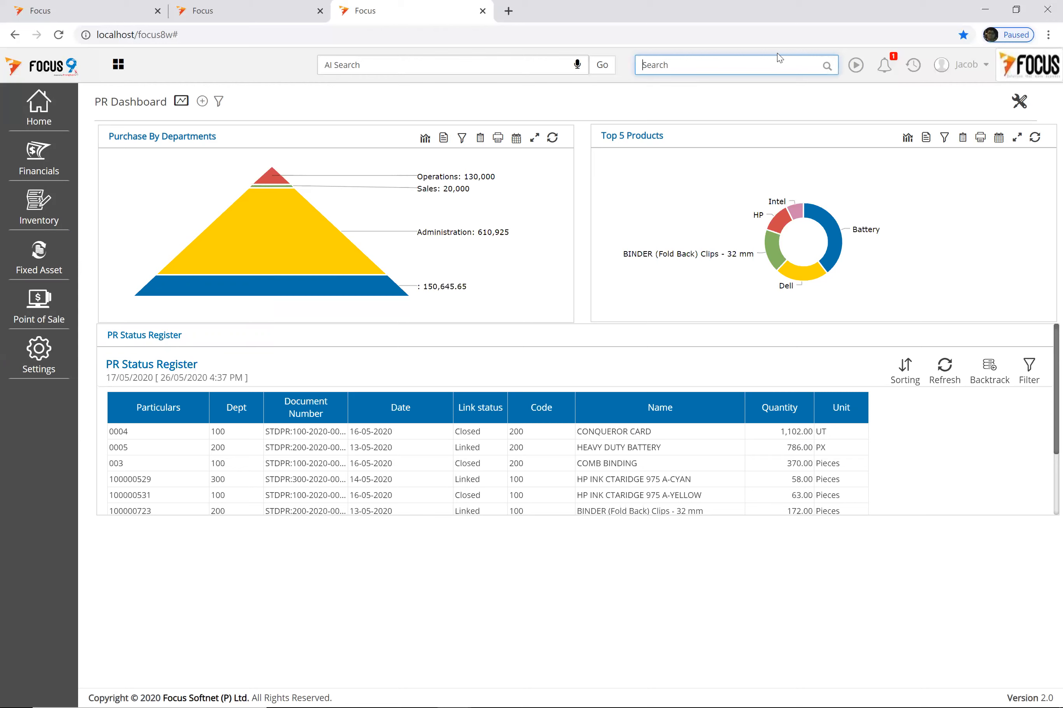
type("mater")
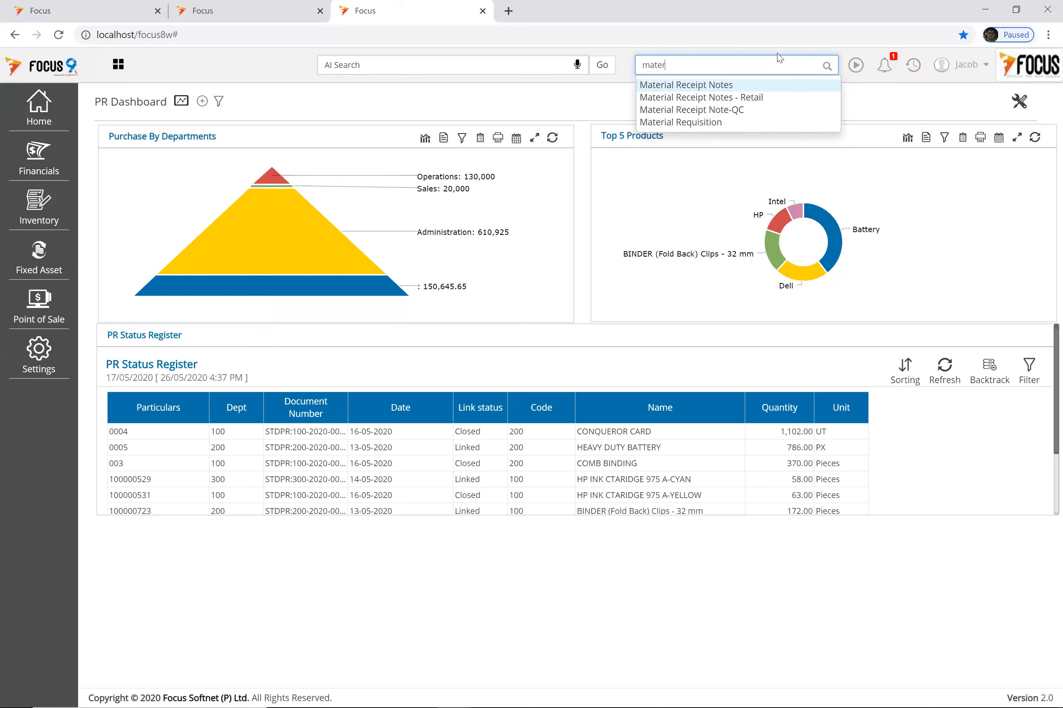
type("ial")
left_click(661, 122)
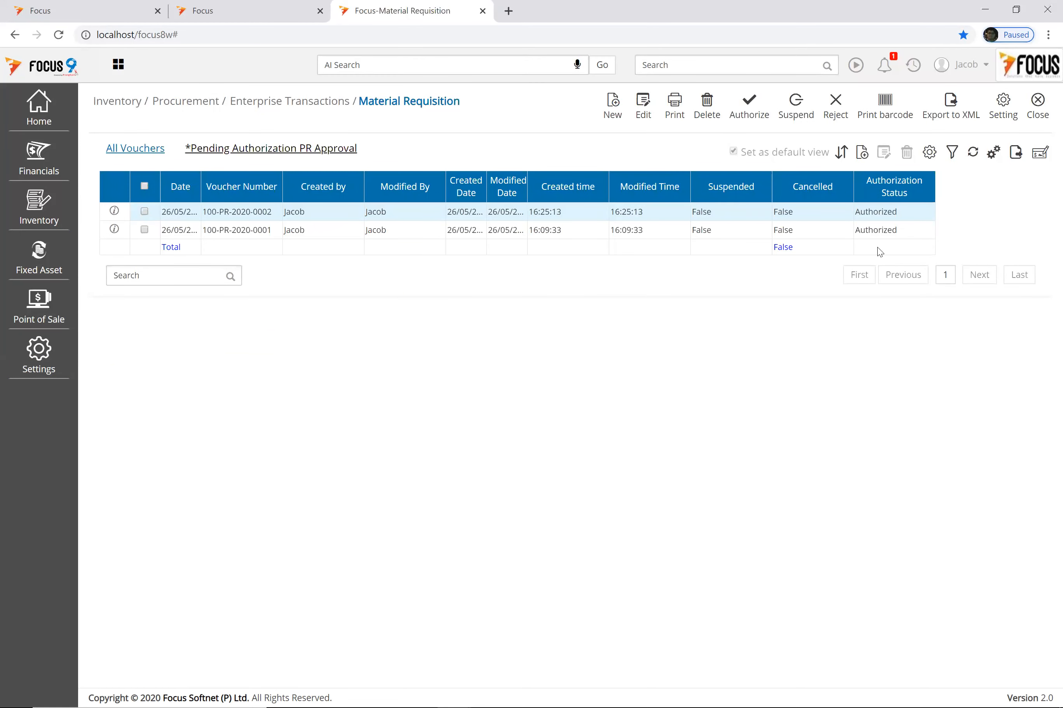
Step: Start new requisition 100-PR-2020-0003 dated 26/05/2020 with department 100
left_click(611, 109)
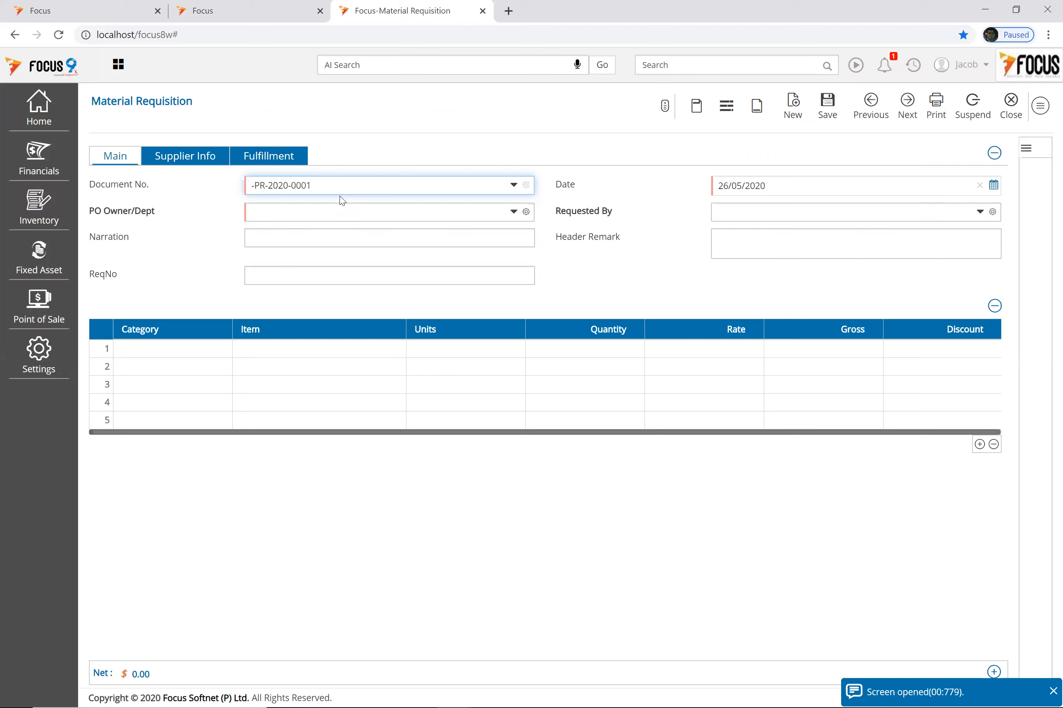
key("Tab")
type("100")
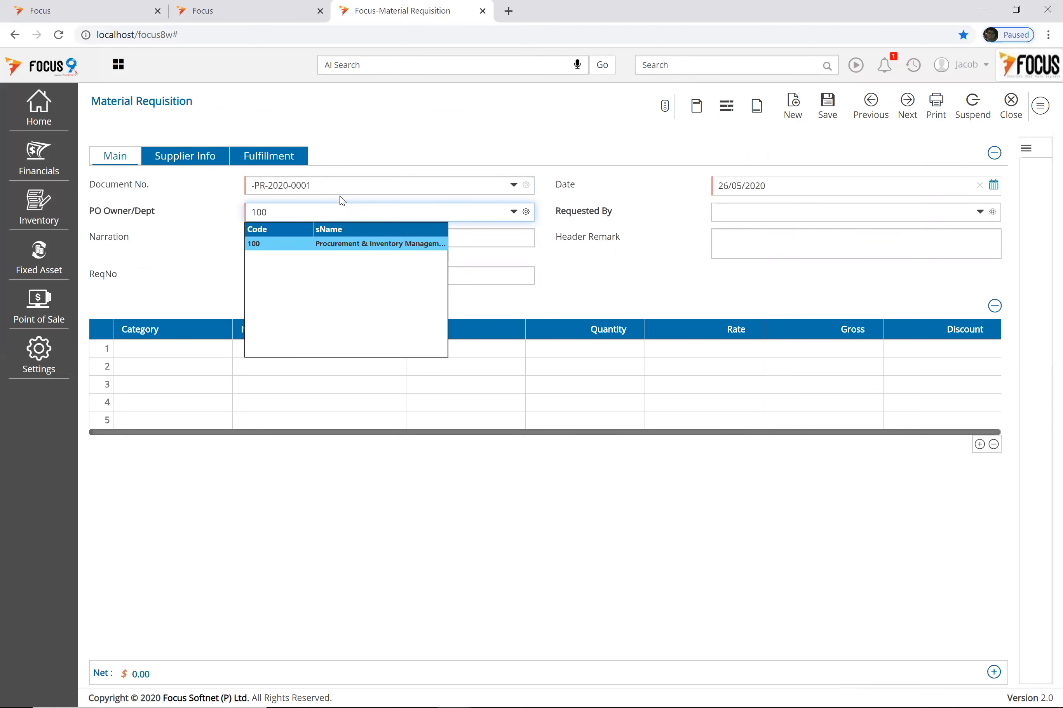
key("Return")
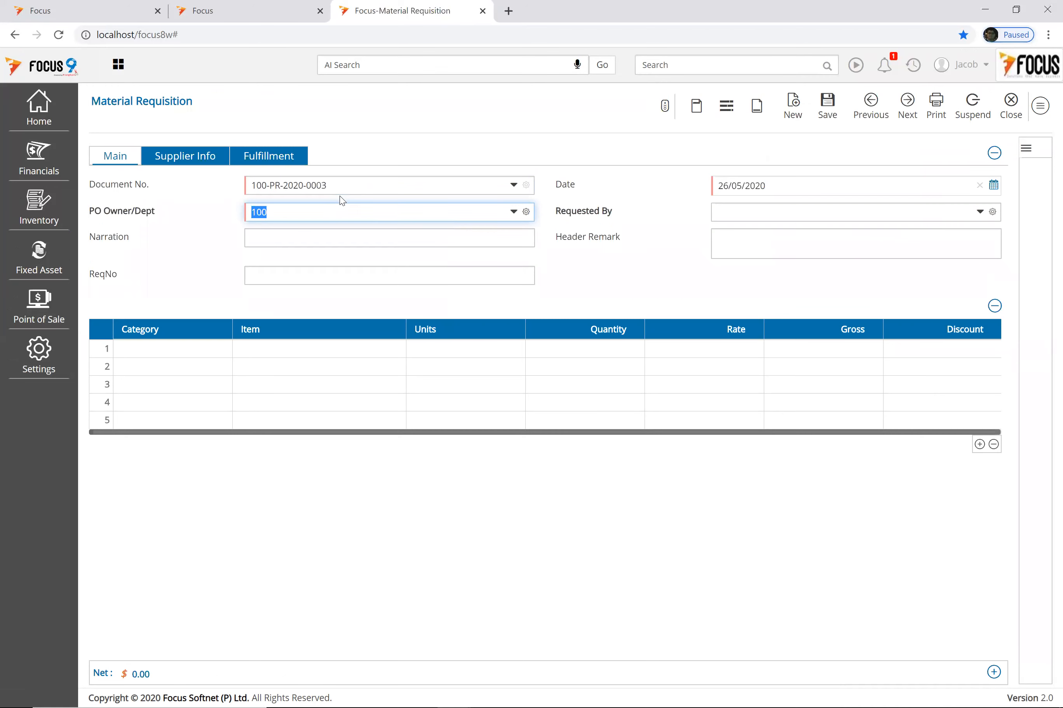
key("BackSpace")
key("Down")
key("Tab")
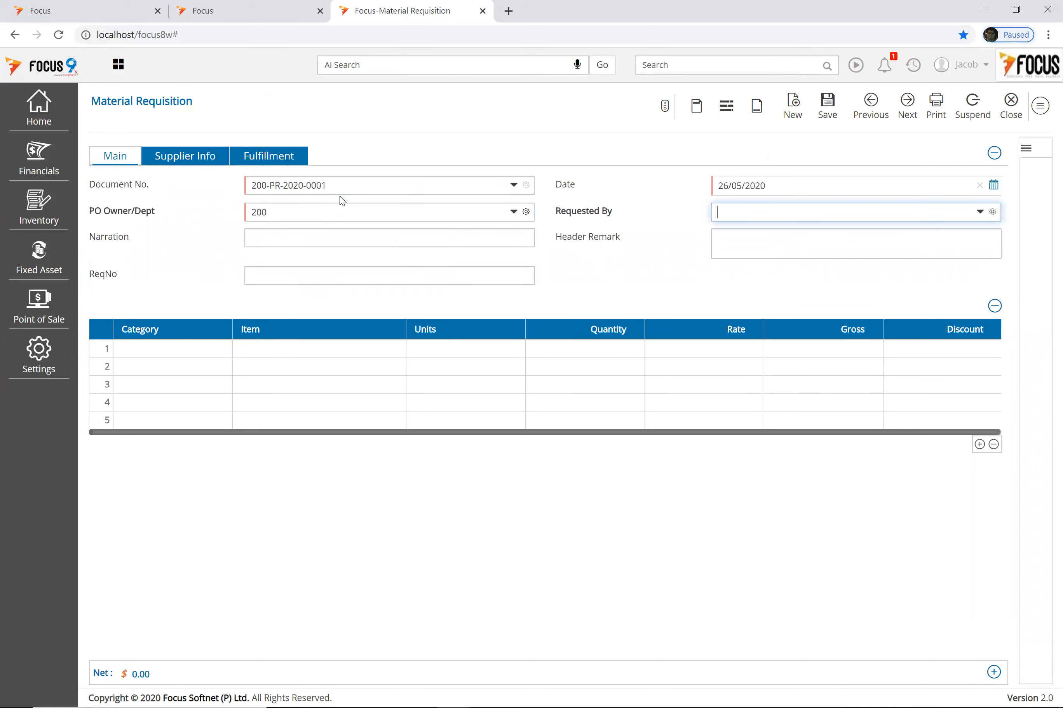
key("shift+Tab")
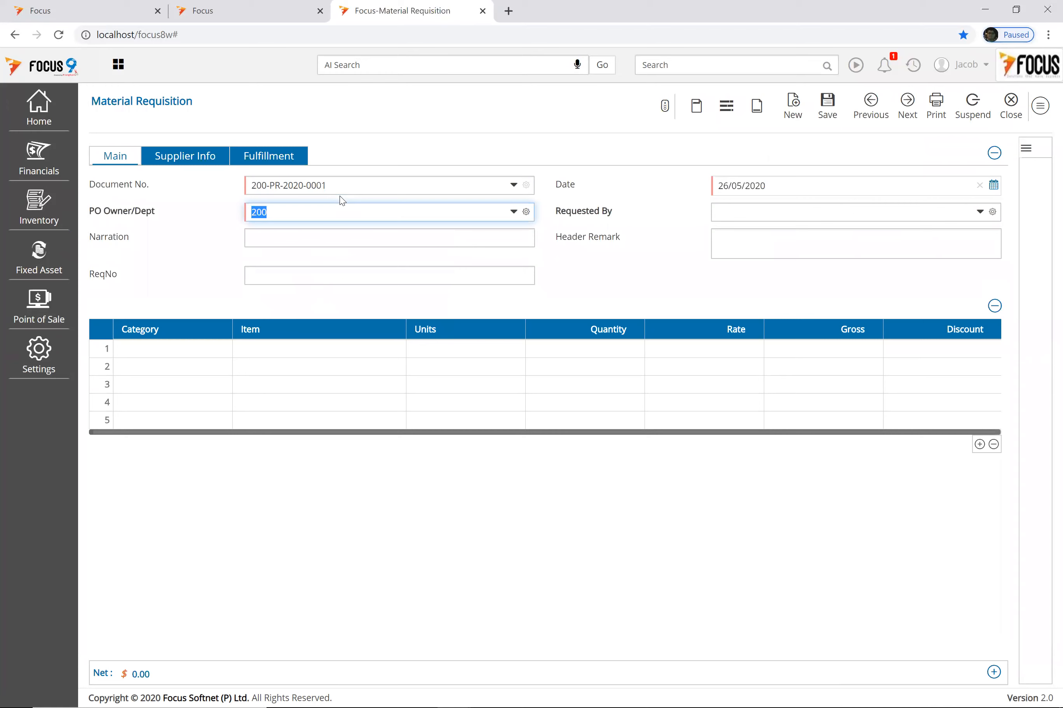
type("100")
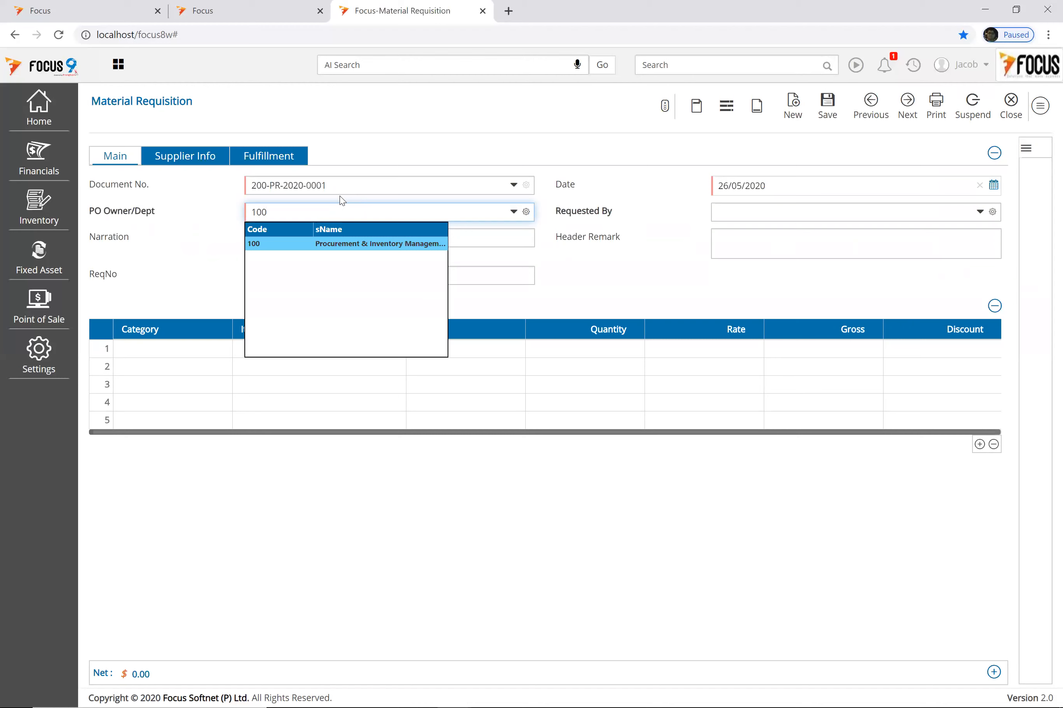
key("Tab")
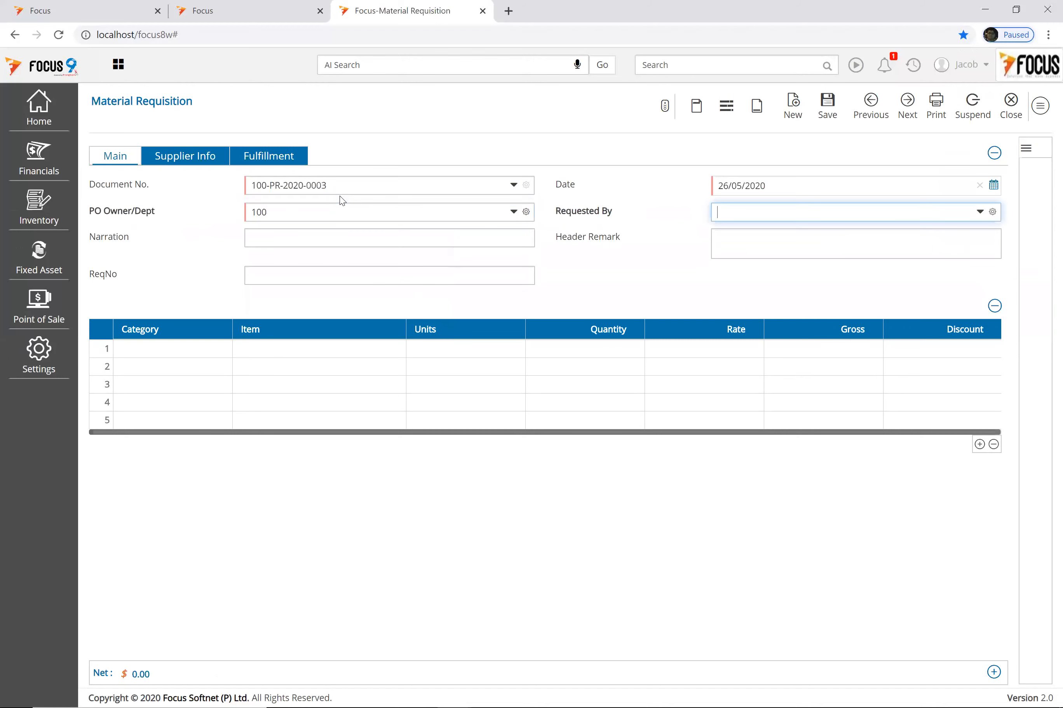
Step: Choose the requester and set row 1's category to 100 Procurement Stock Item
key("Down")
key("Down")
key("Down")
key("Down")
key("Down")
key("Down")
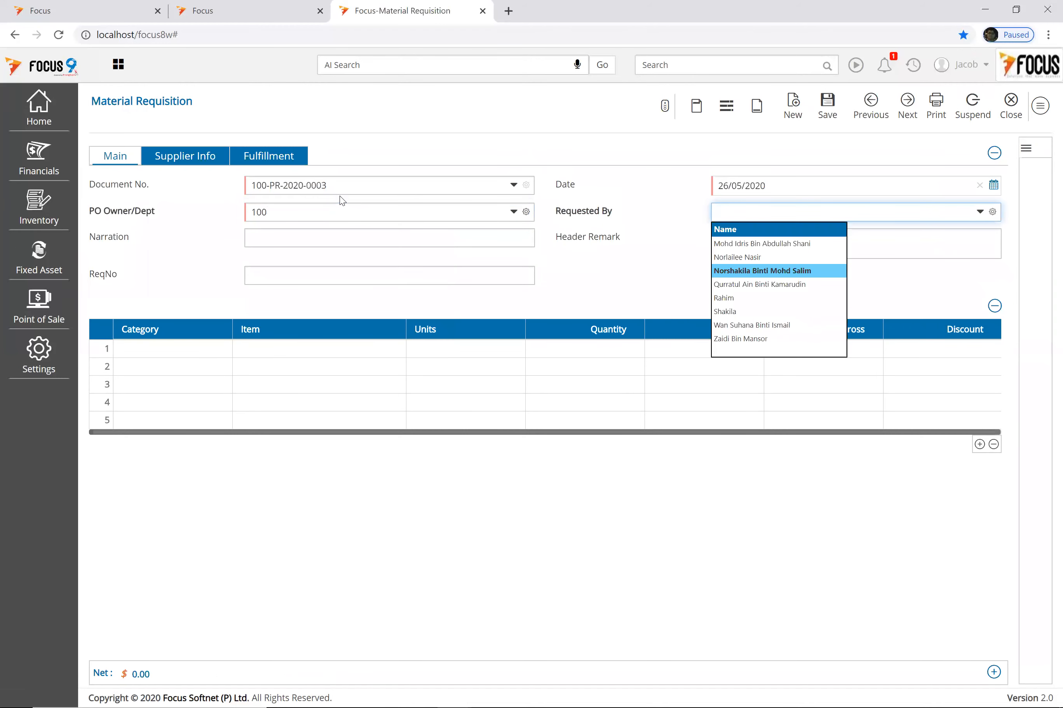
key("Tab")
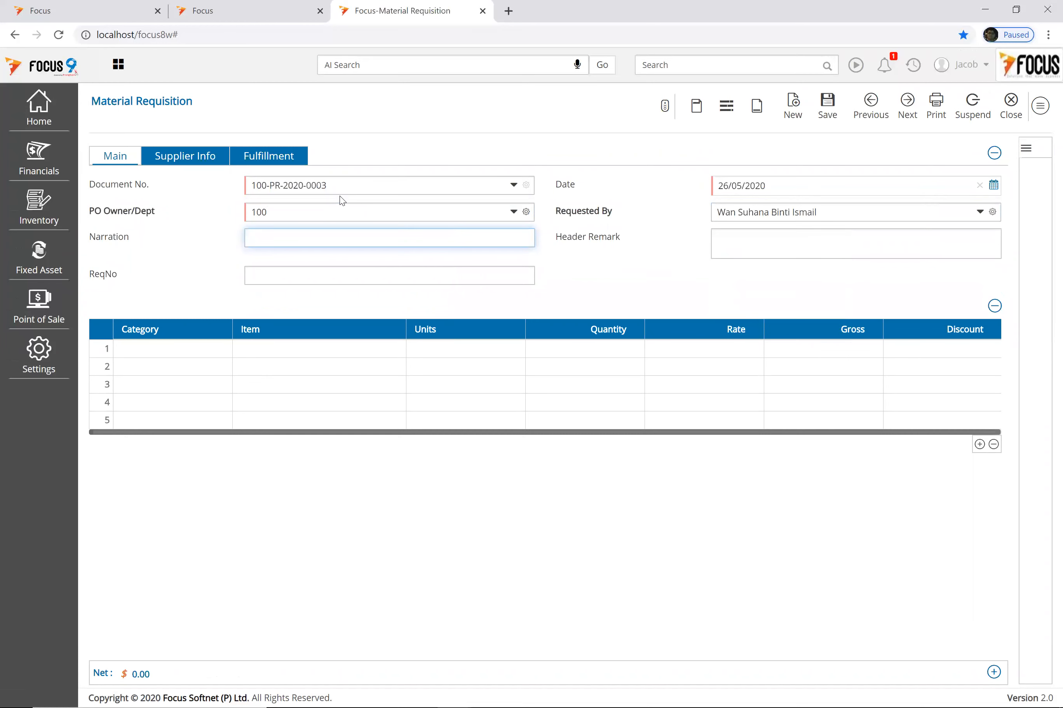
key("Tab")
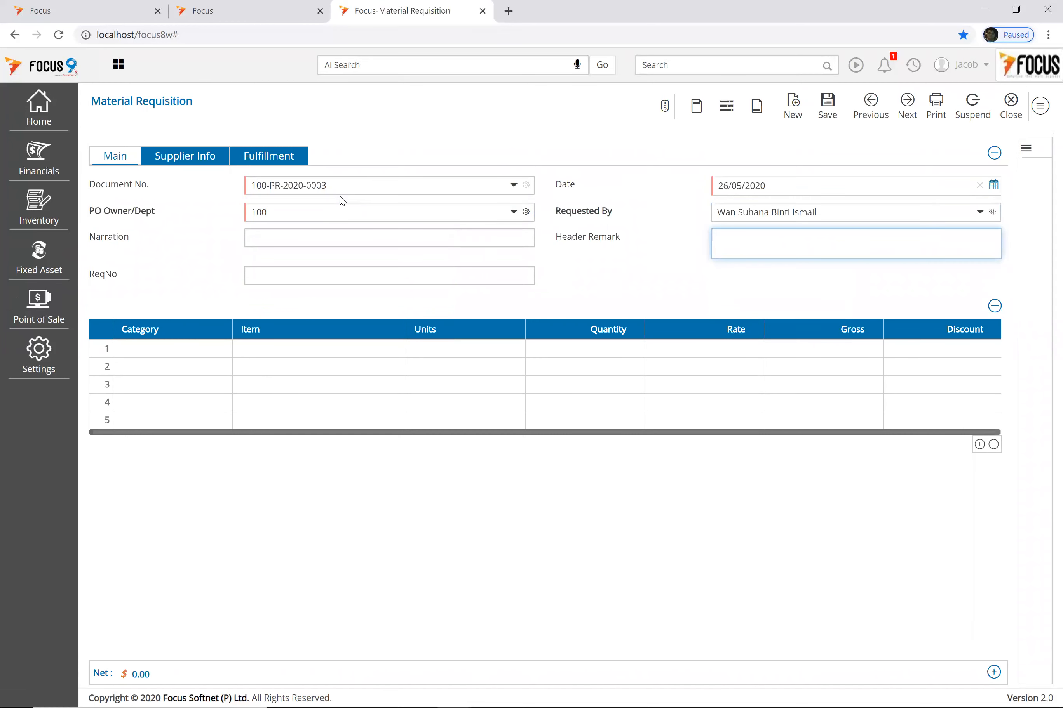
key("Tab")
key("Tab")
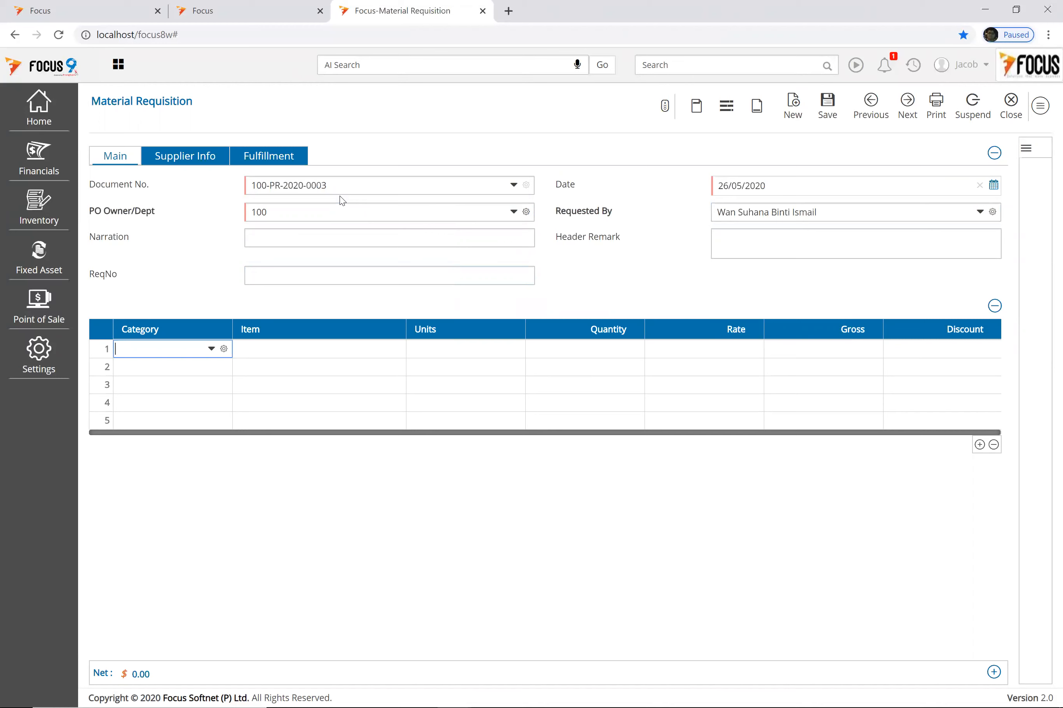
key("Down")
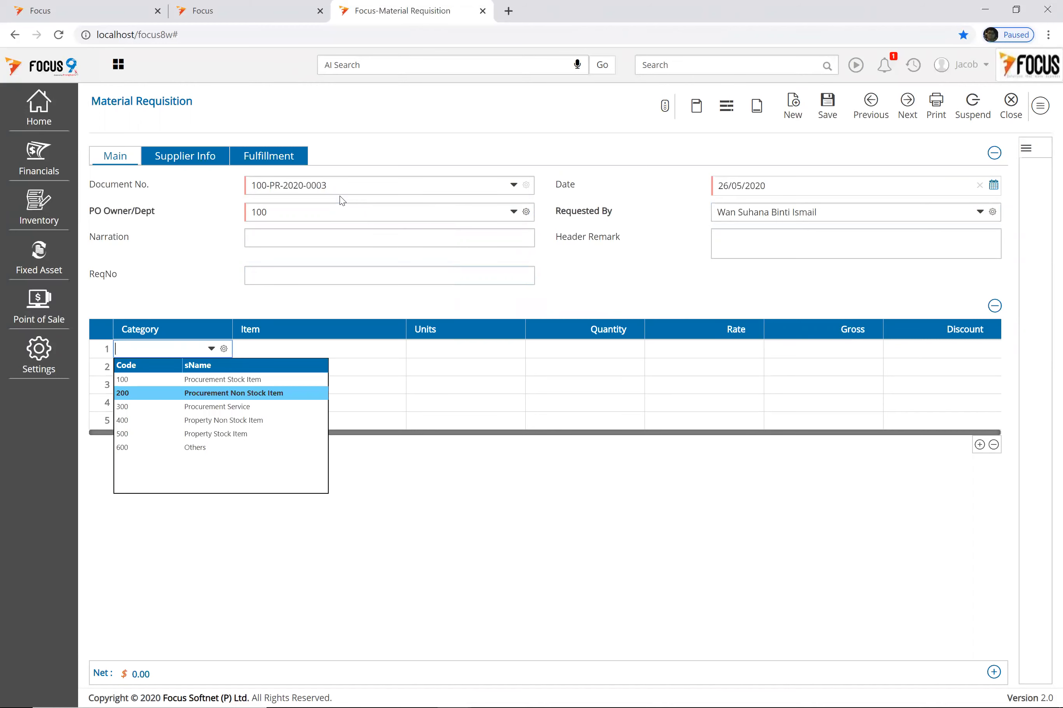
key("Up")
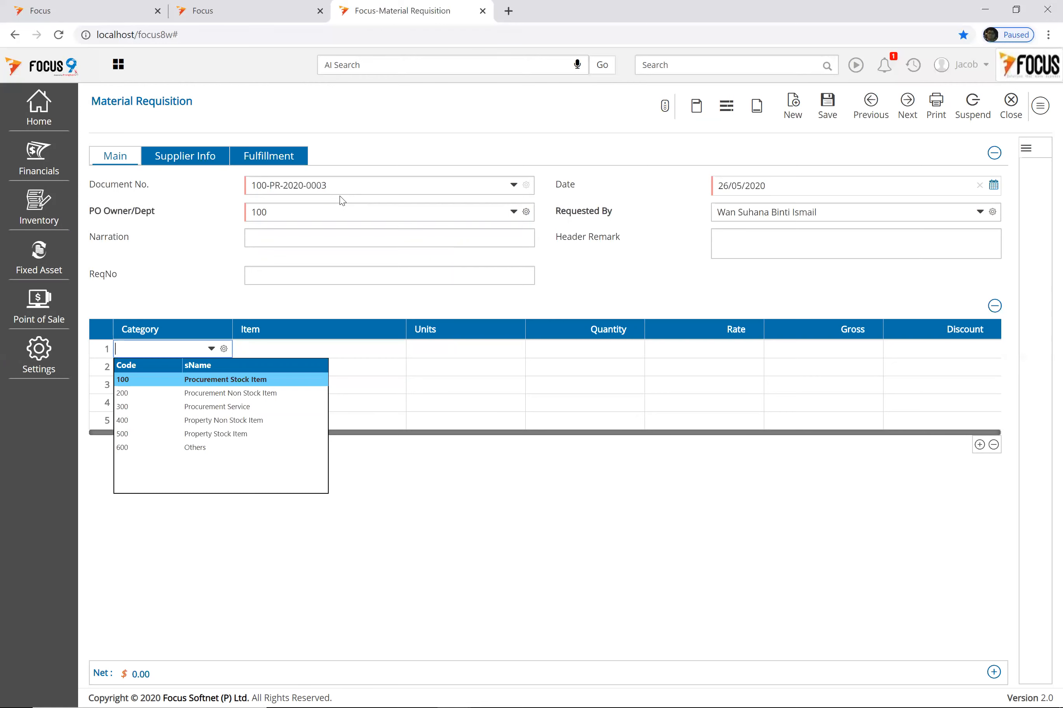
Step: Add row 1: item 100000531, HP ink cartridge 975A yellow, quantity 50
key("Return")
type("100")
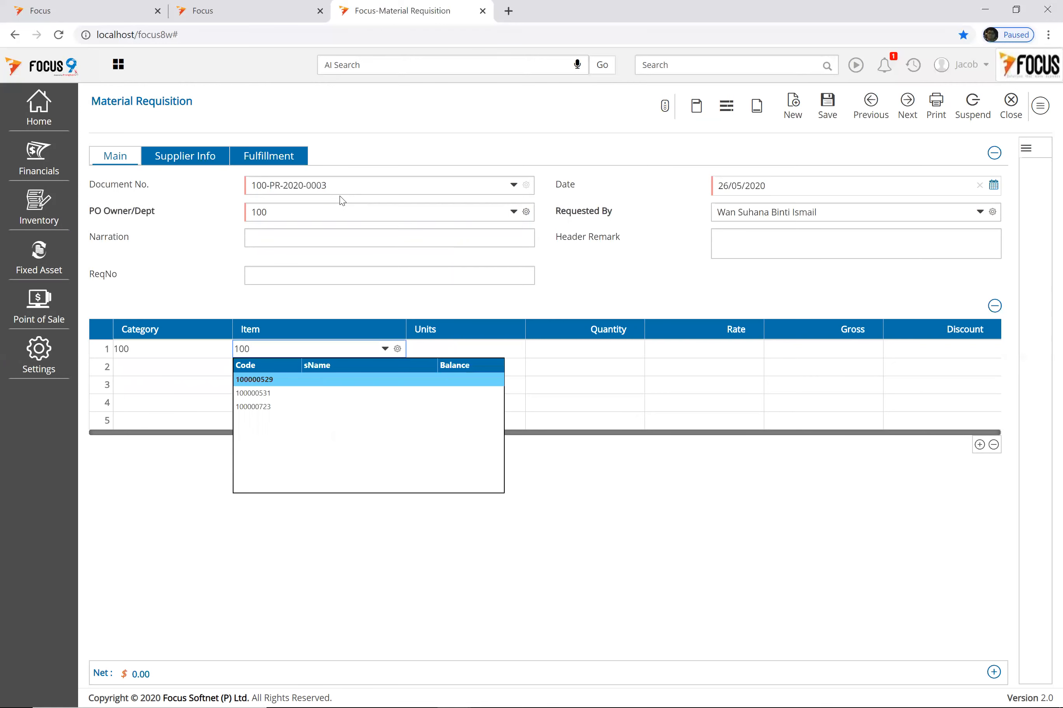
key("Down")
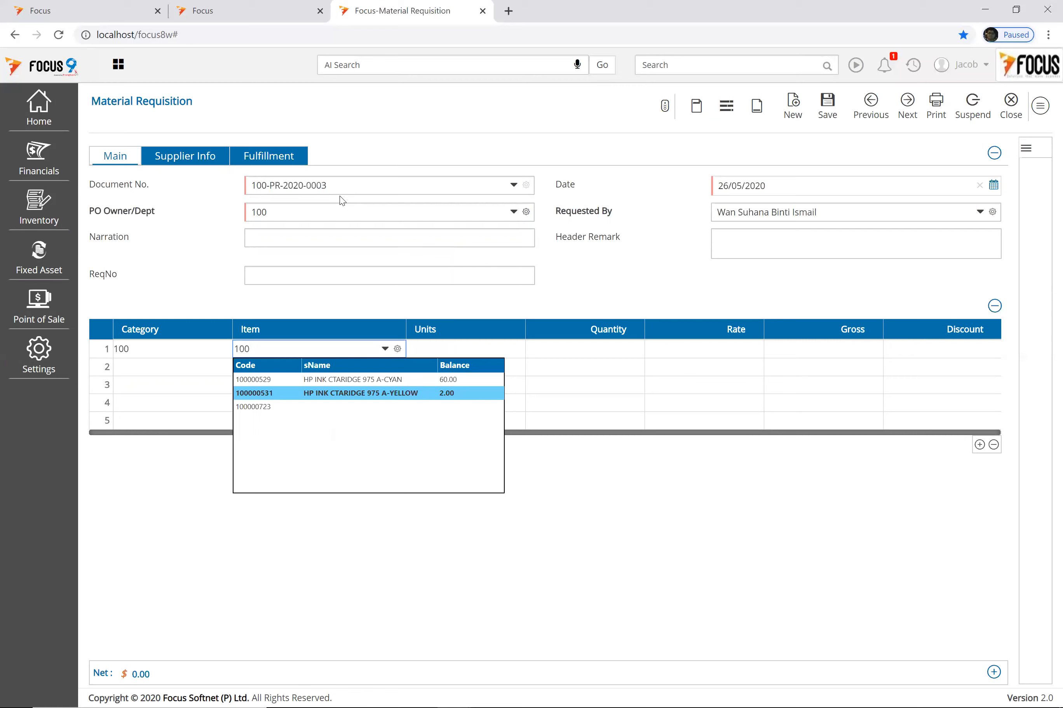
key("Return")
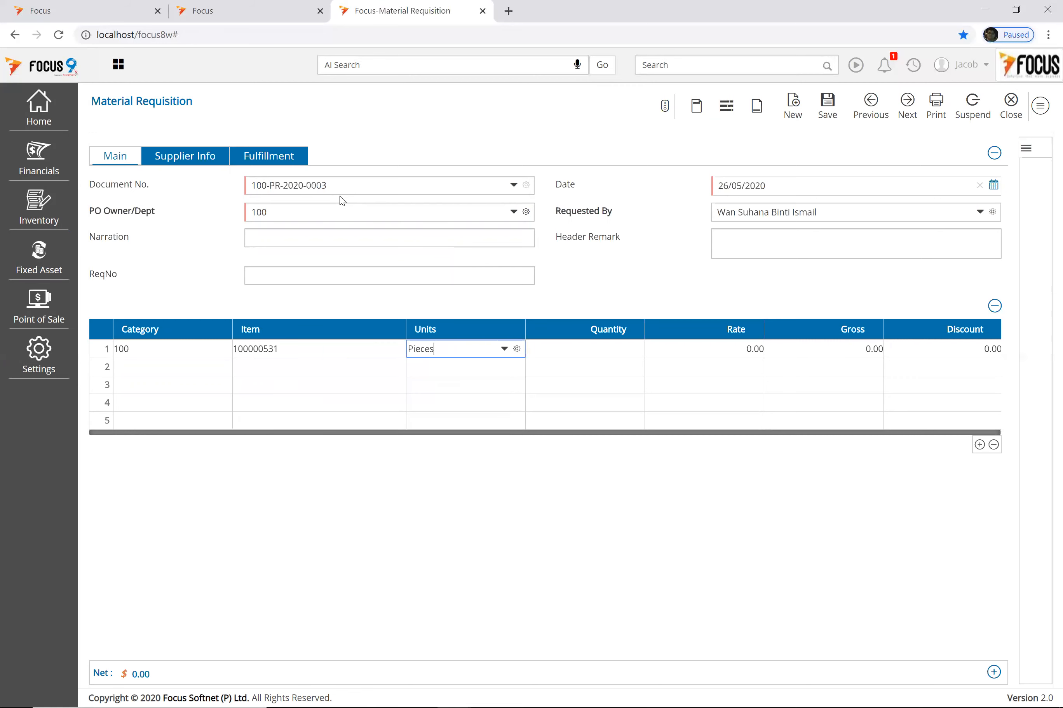
key("Return")
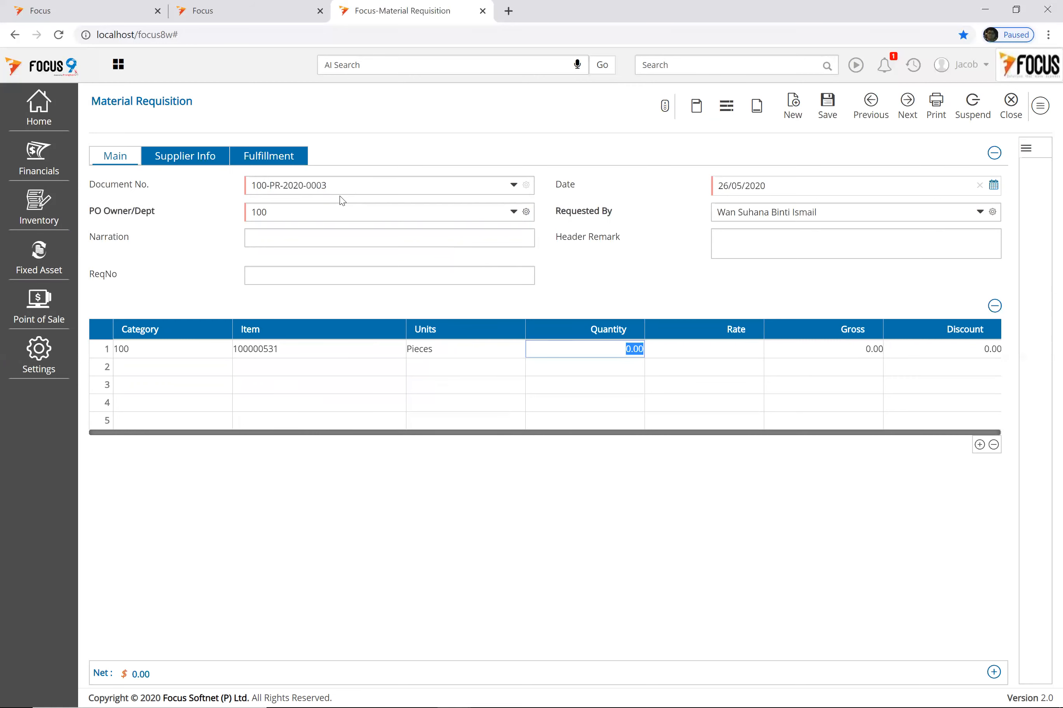
type("50")
key("Return")
key("Return")
key("Return")
key("Return")
Step: Add row 2: item 100000723 with quantity 25
type("100")
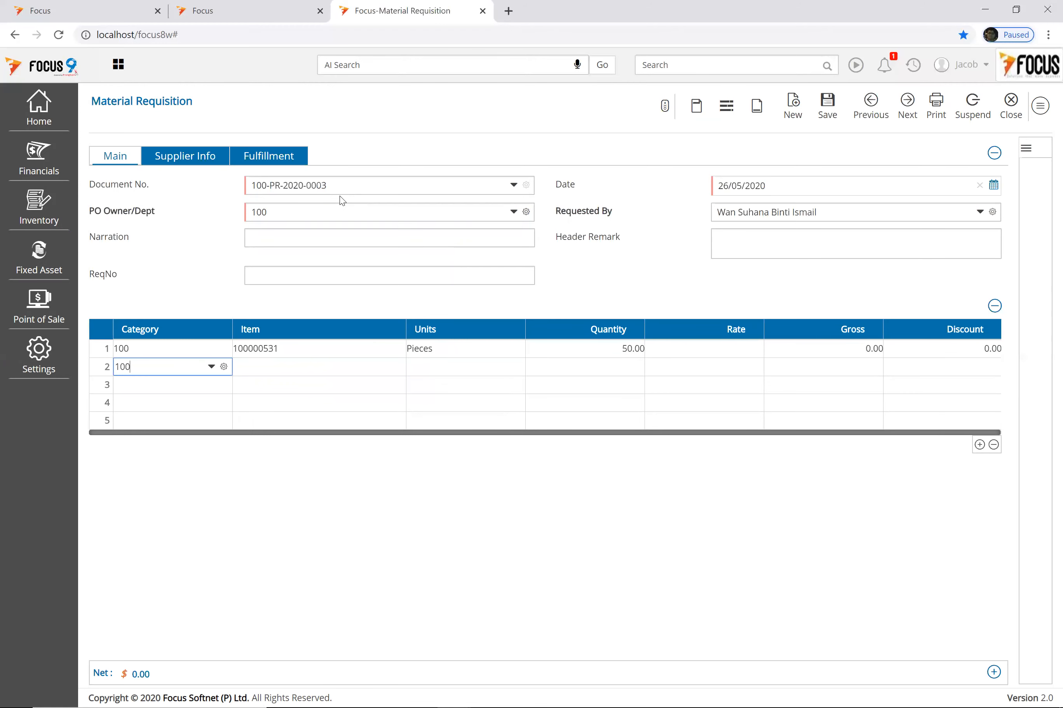
type("00")
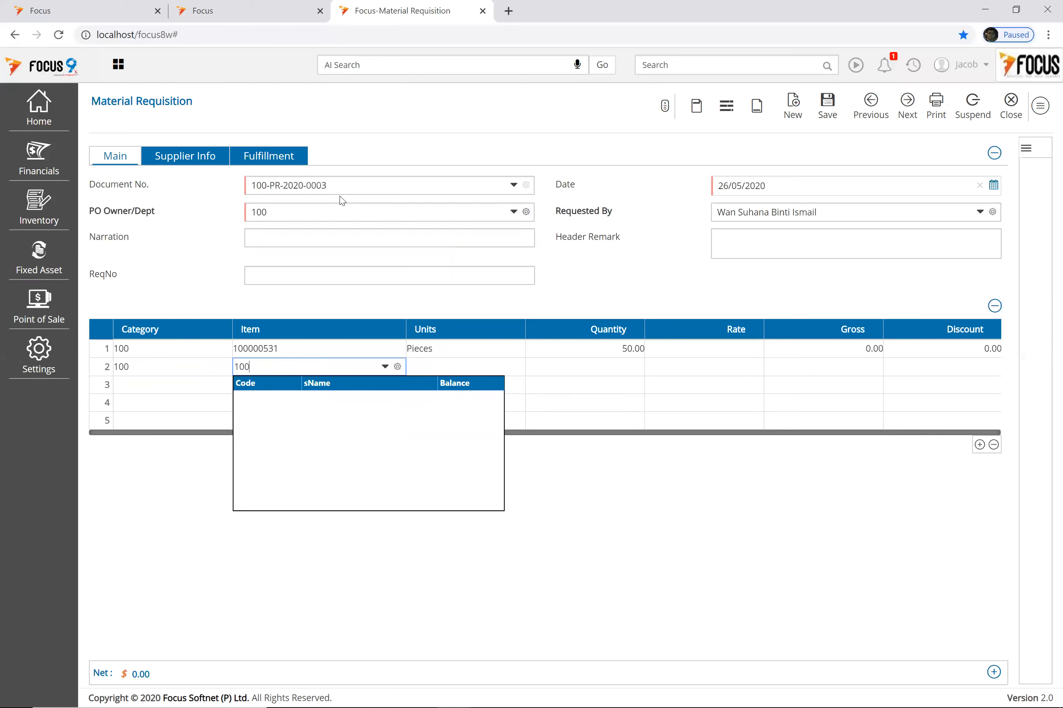
key("Down")
key("Down")
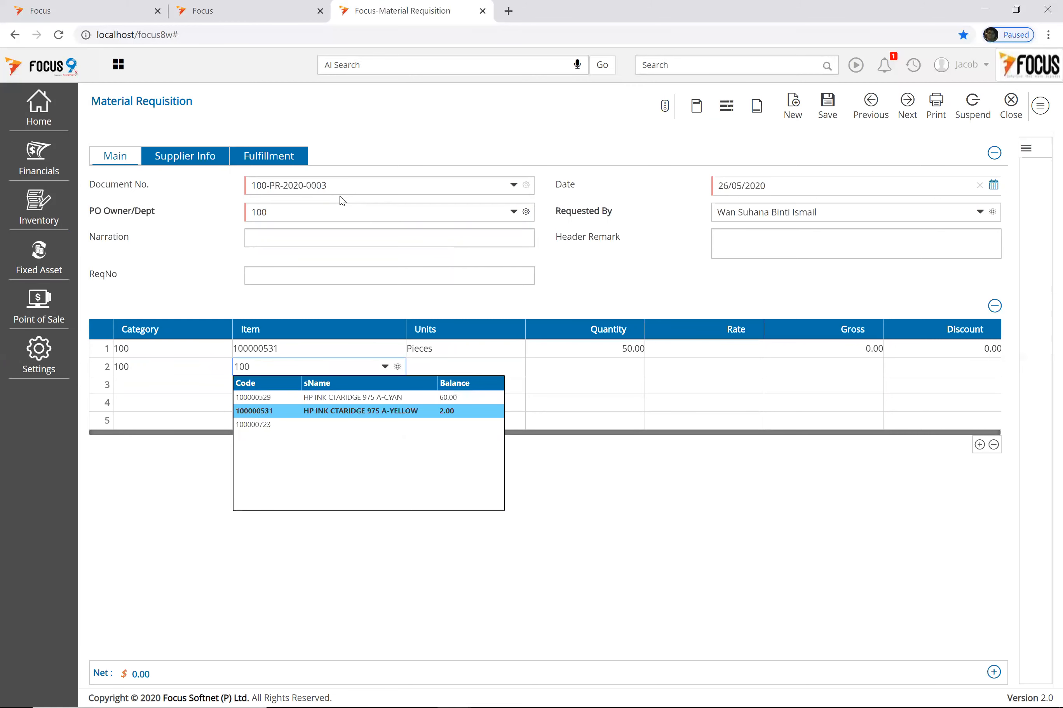
key("Up")
key("Down")
key("Return")
key("Return")
type("25")
key("Return")
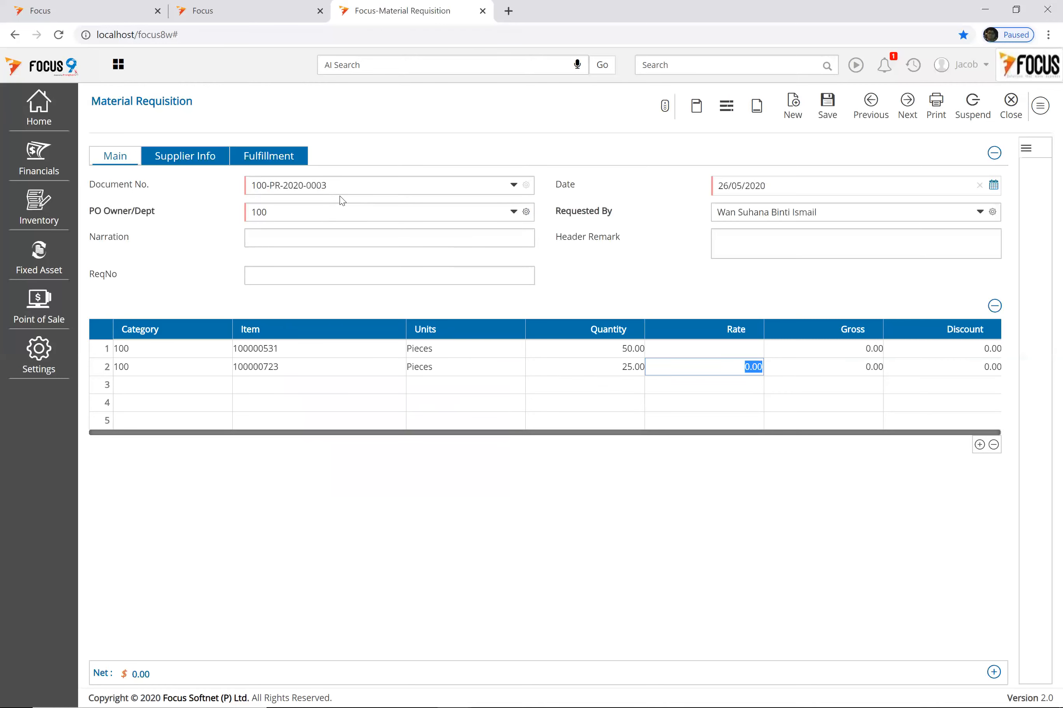
Step: Save and close requisition 100-PR-2020-0003, then view its Voucher Details showing Pending authorization
left_click(829, 109)
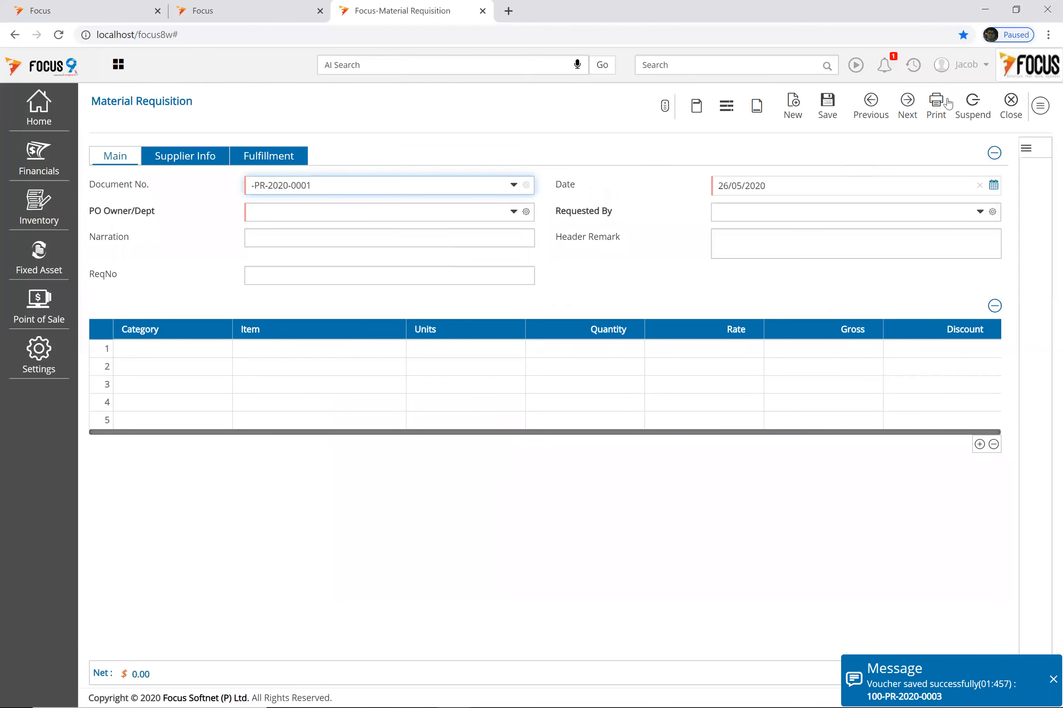
left_click(1012, 109)
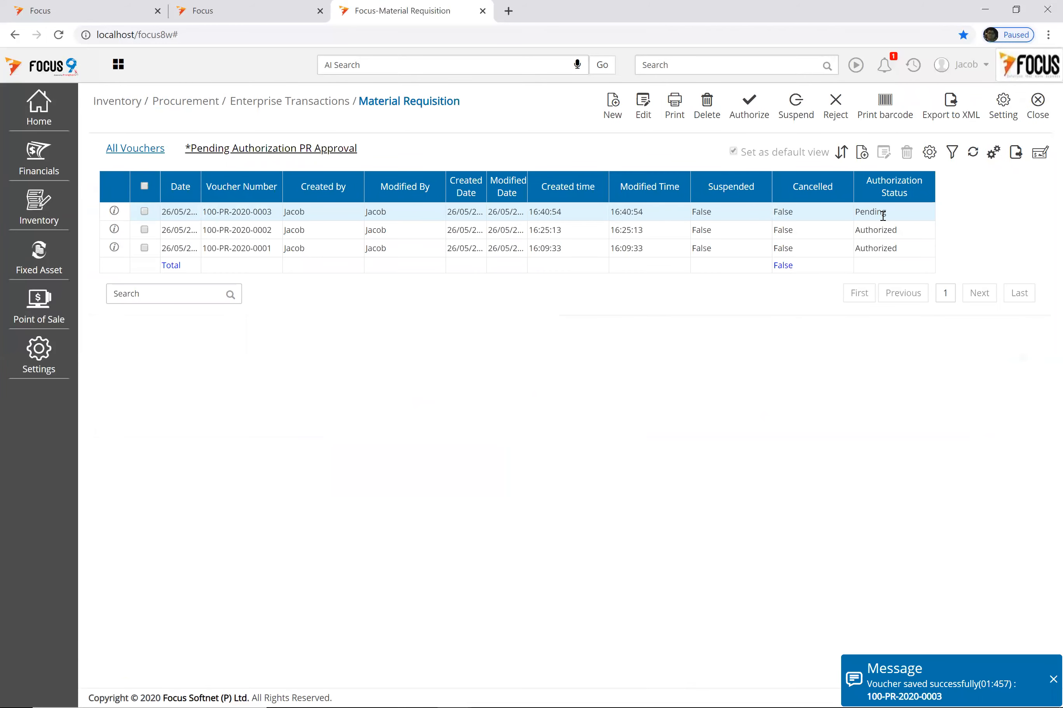
left_click(113, 211)
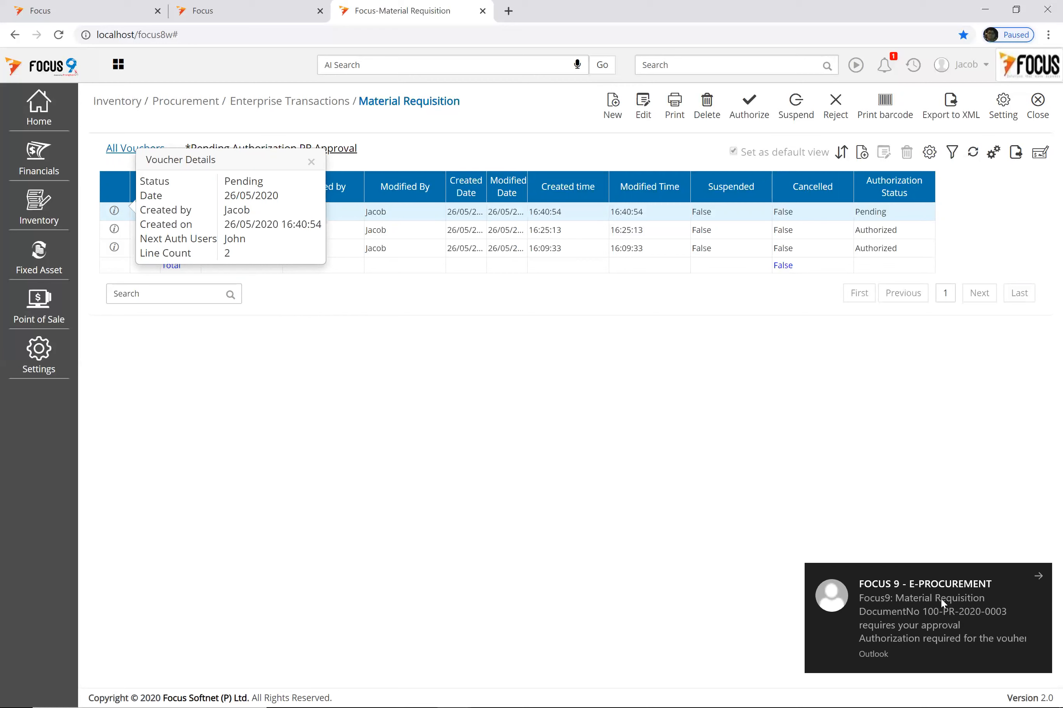
Step: Open the Focus9 approval-request e-mail for requisition 100-PR-2020-0003 from the Outlook notification
left_click(978, 588)
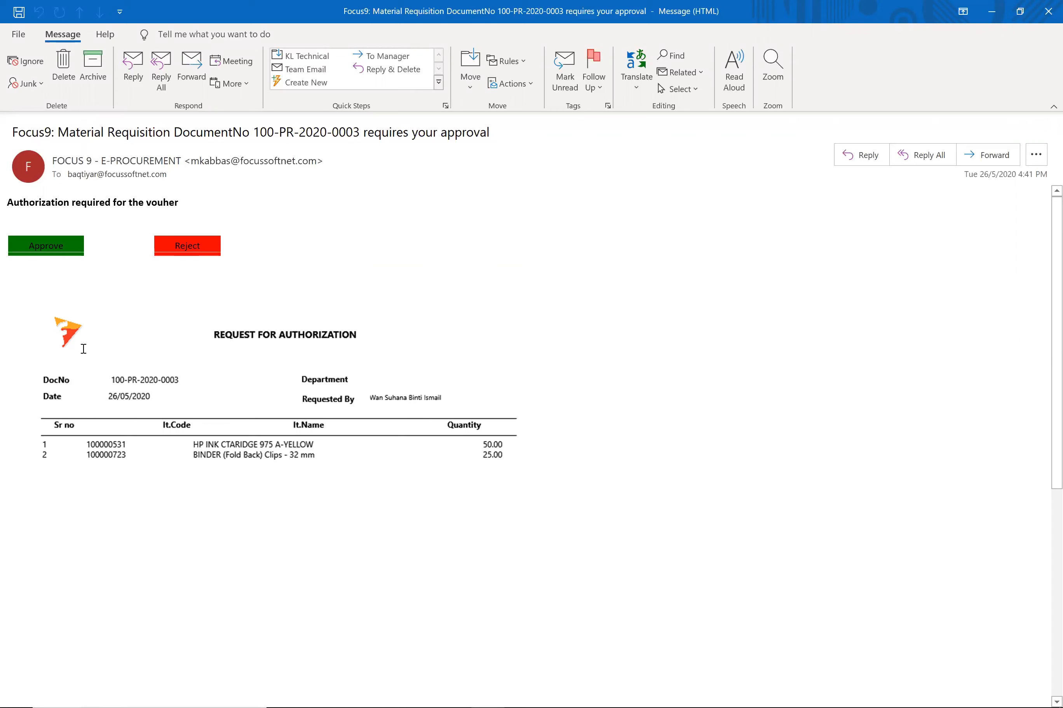
Step: Approve requisition 100-PR-2020-0003 via the e-mail's Approve link, then return to Outlook
left_click(49, 249)
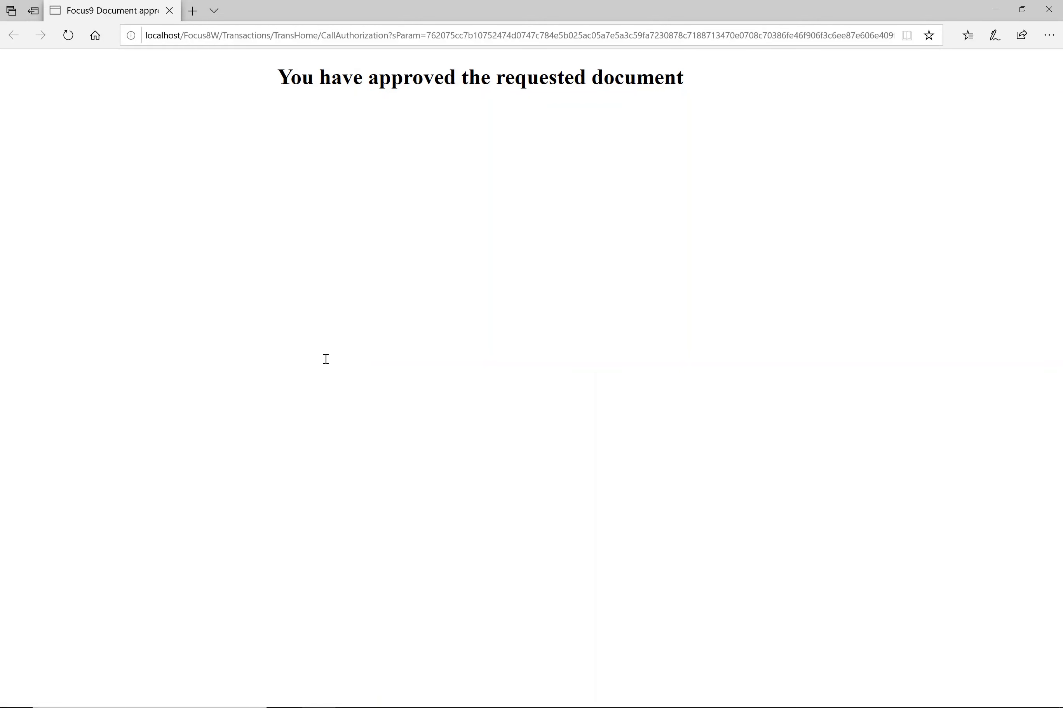
left_click(562, 690)
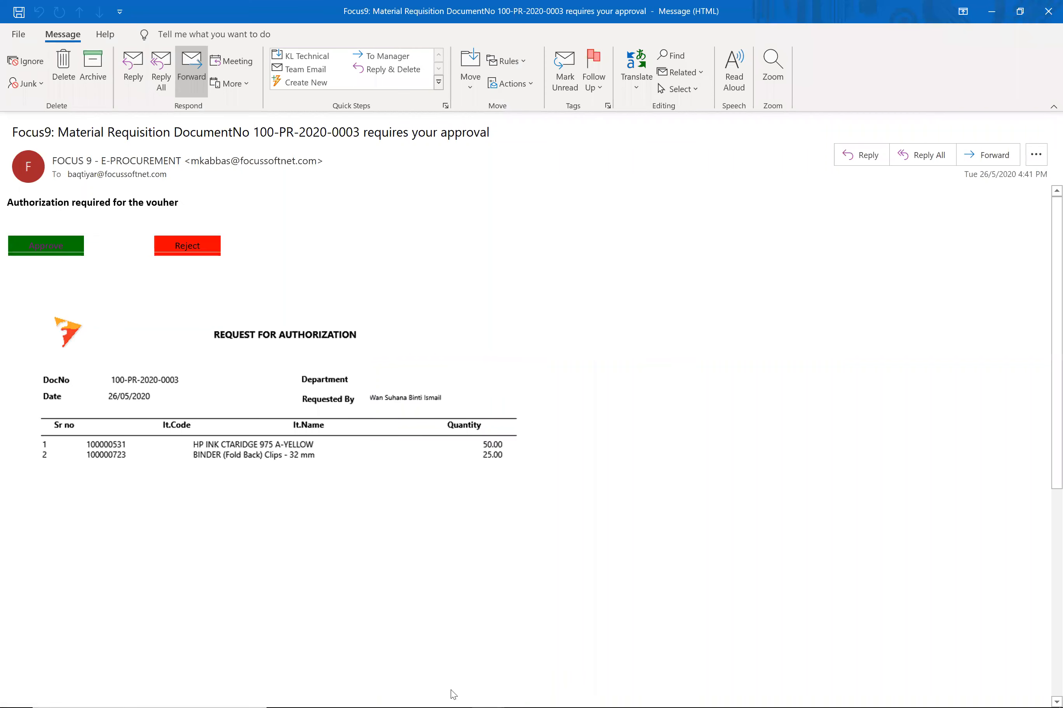
Step: Back in Focus 9, reopen the Material Requisition list via 'mater' search to see 100-PR-2020-0003 Authorized
left_click(527, 630)
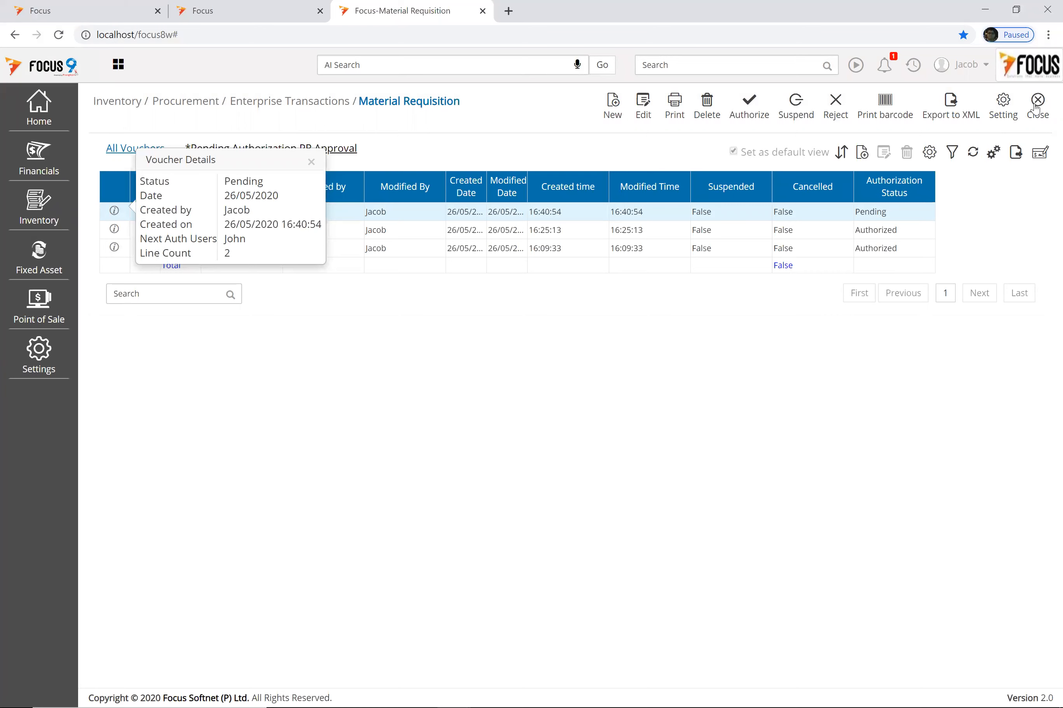
left_click(657, 67)
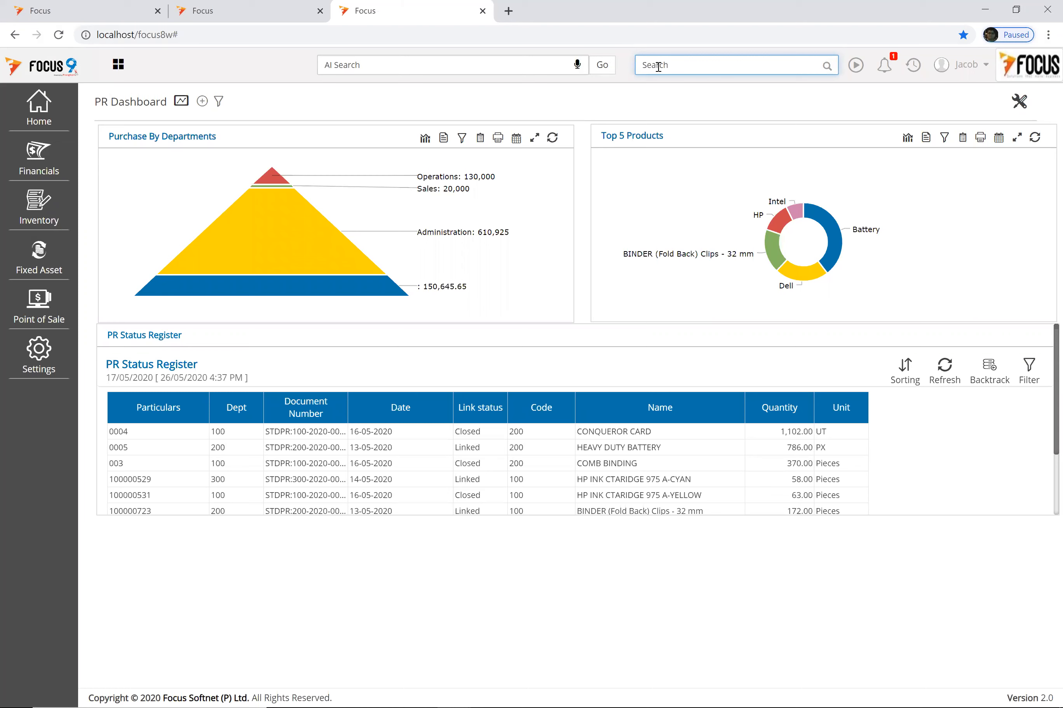
type("mate")
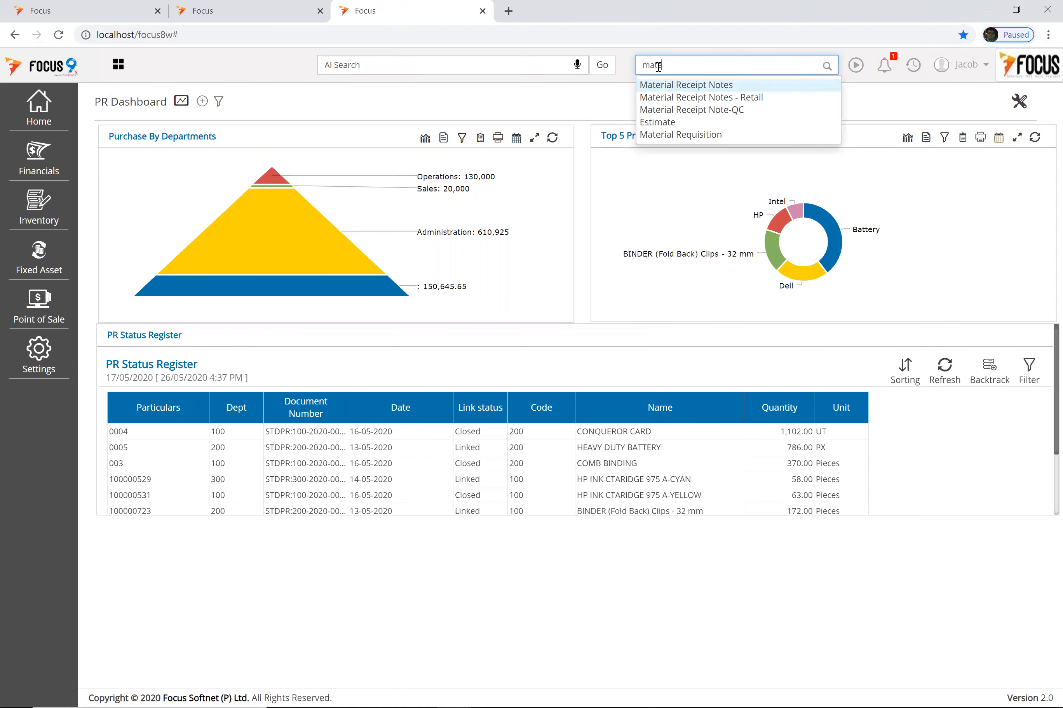
type("r")
key("Down")
key("Down")
key("Down")
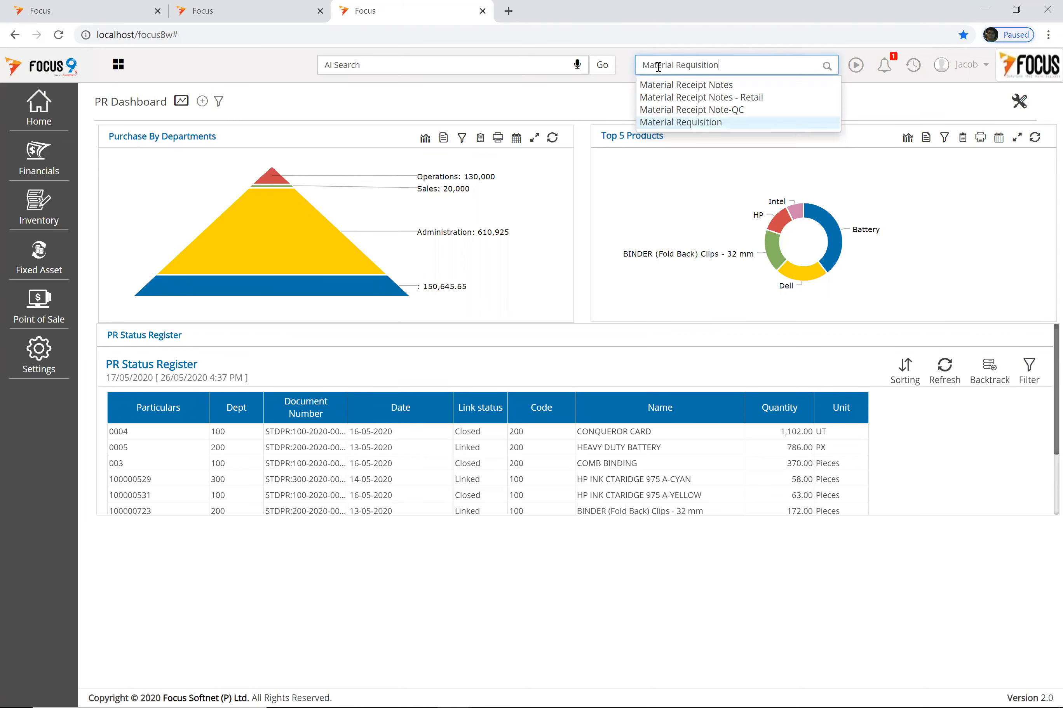
left_click(712, 124)
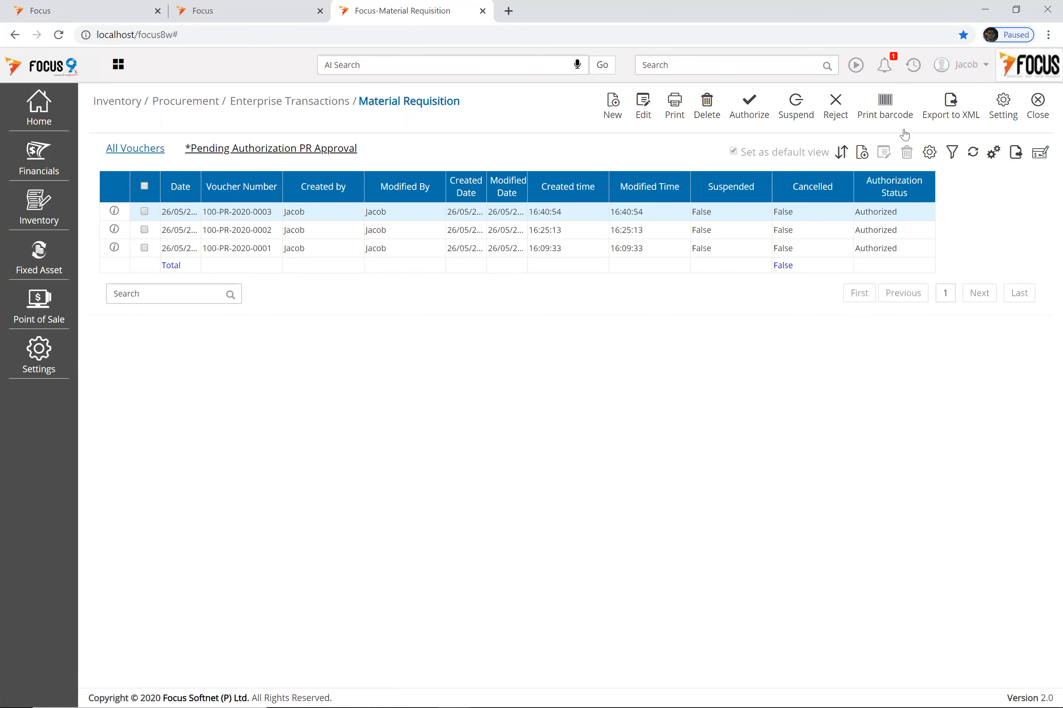
Step: Log out of Focus 9 and sign in as another user with that user's credentials
left_click(892, 131)
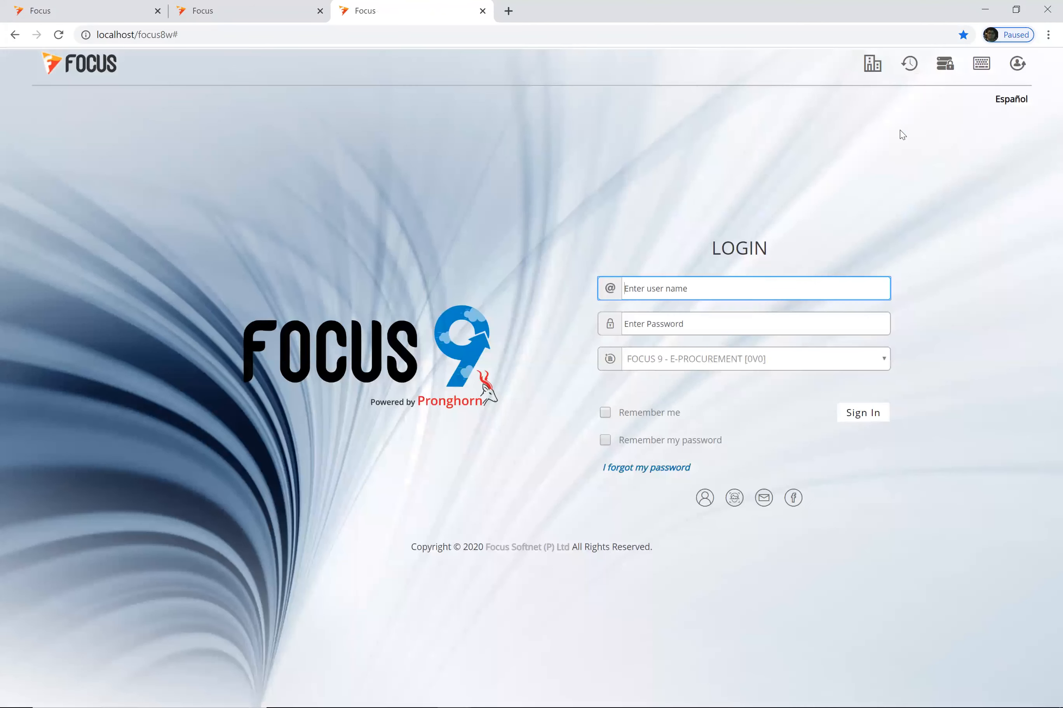
type("su")
key("Tab")
type("su")
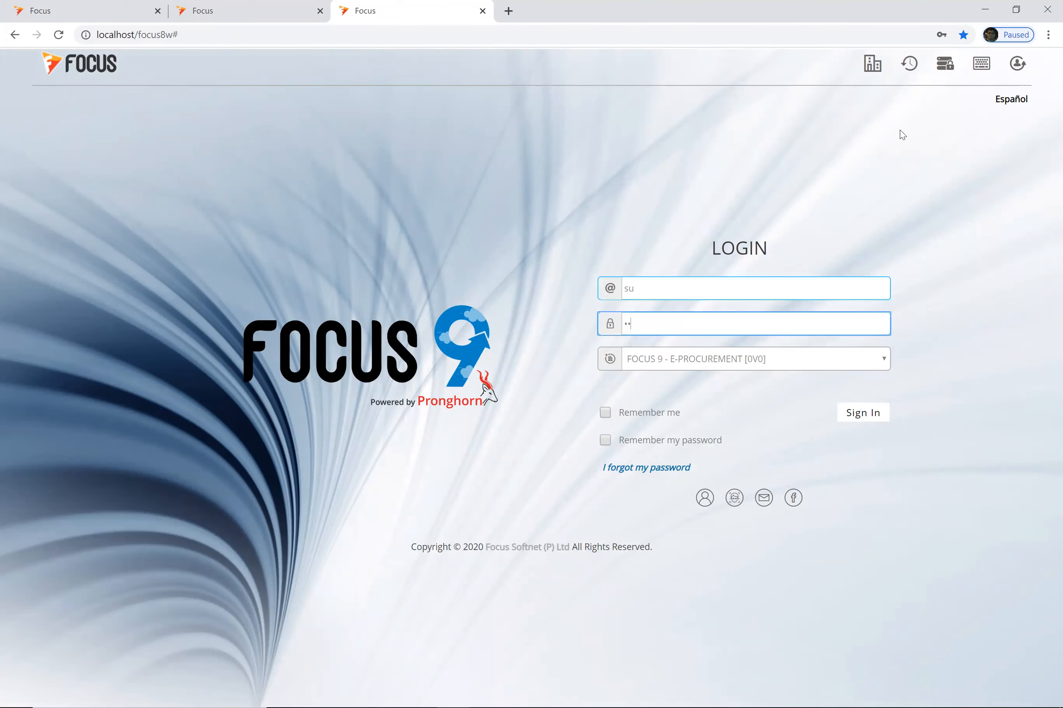
key("Return")
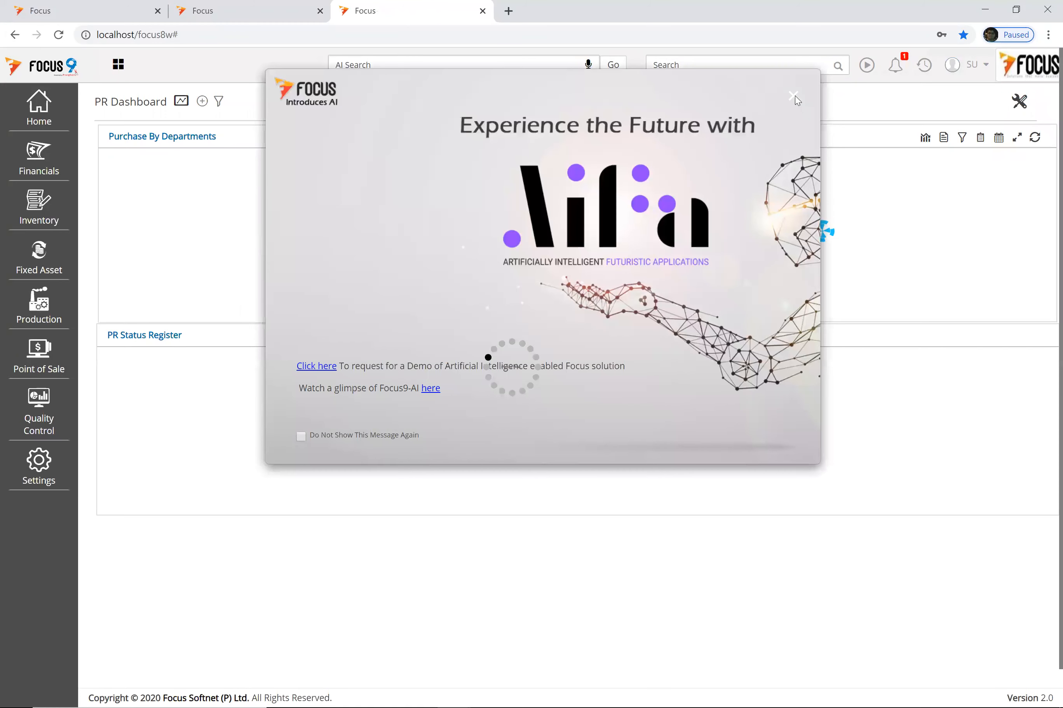
Step: Dismiss the AI popup and open Raise request for quote through a 'raise' search
left_click(793, 100)
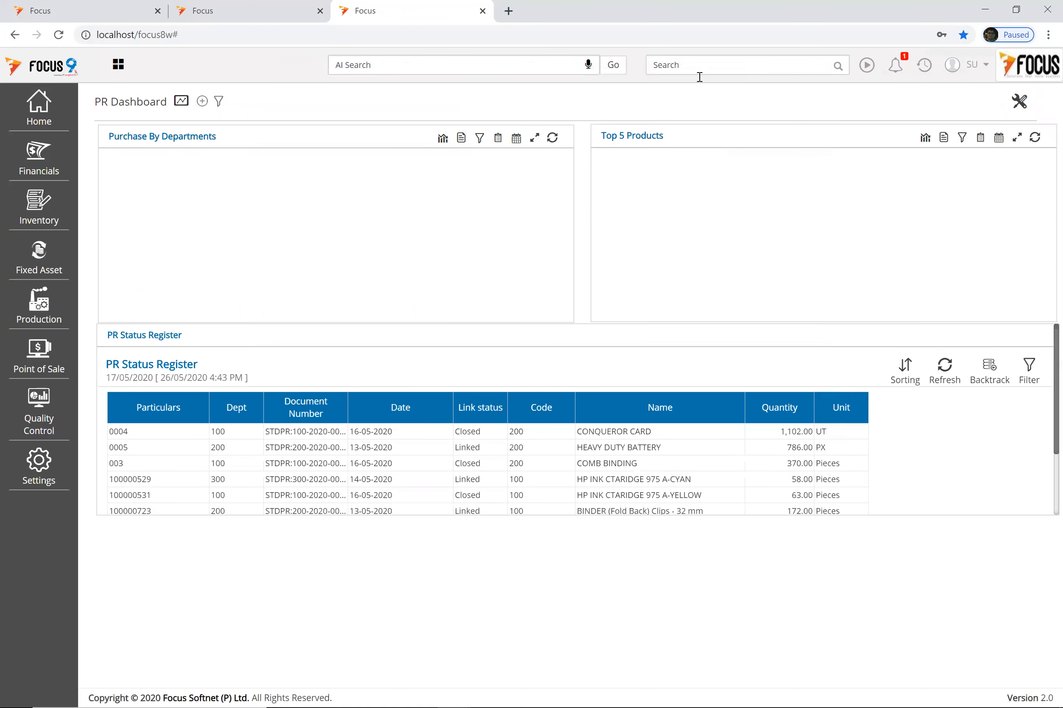
left_click(699, 76)
type("raise")
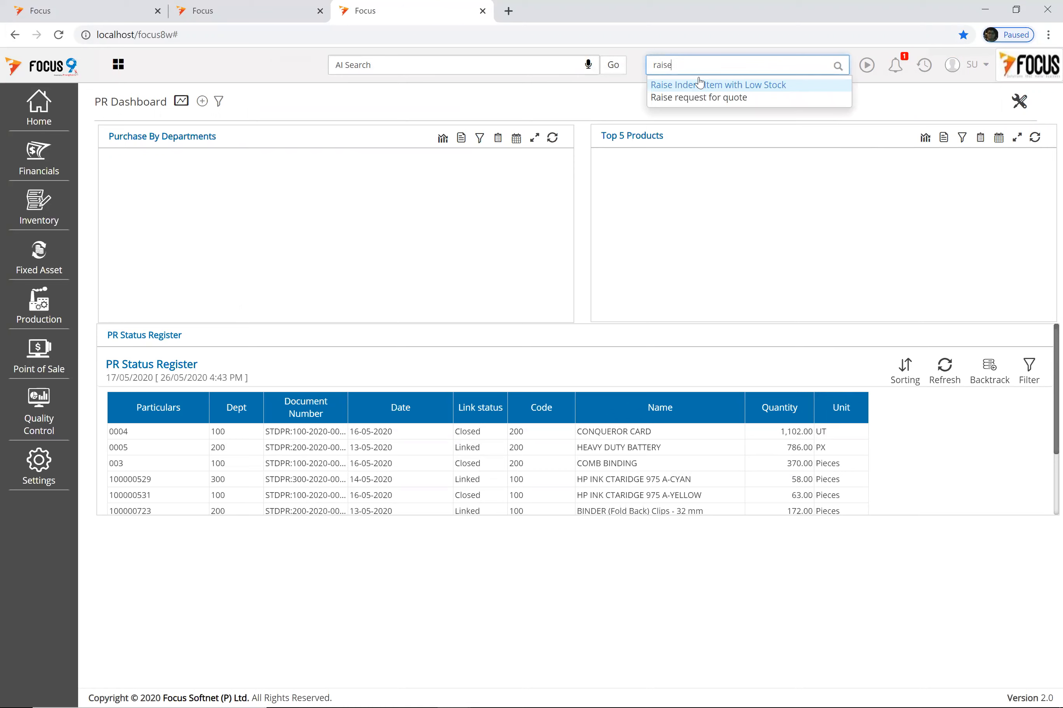
key("Down")
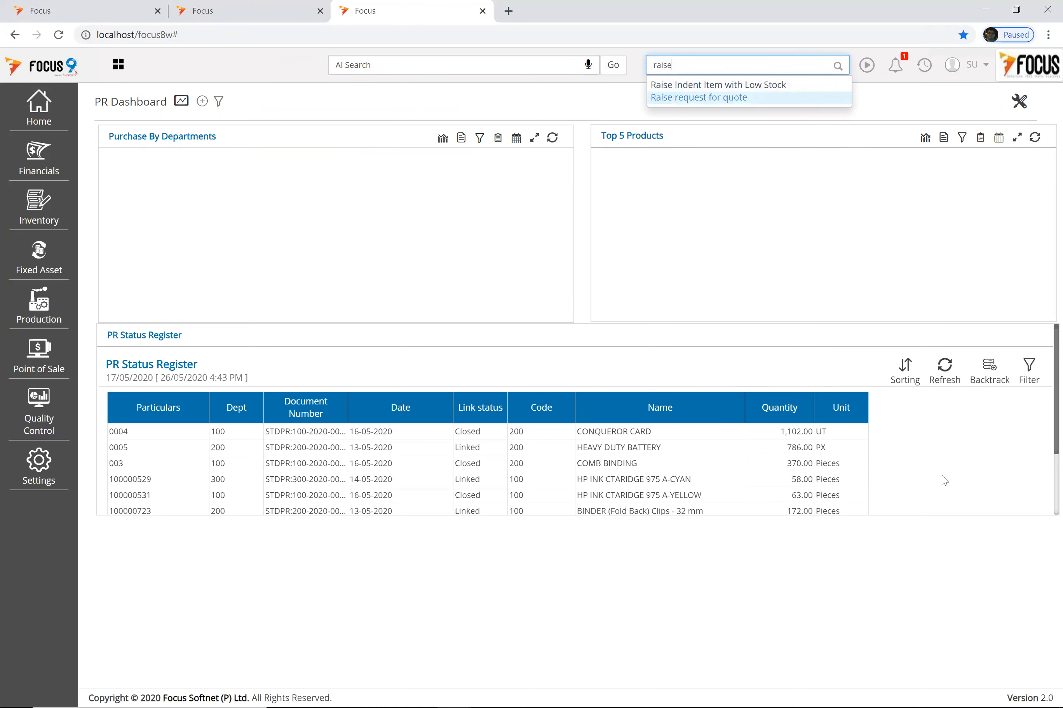
key("Return")
Step: Load item 100000531 and include its line from requisition 100-PR-2020-0003
left_click(373, 155)
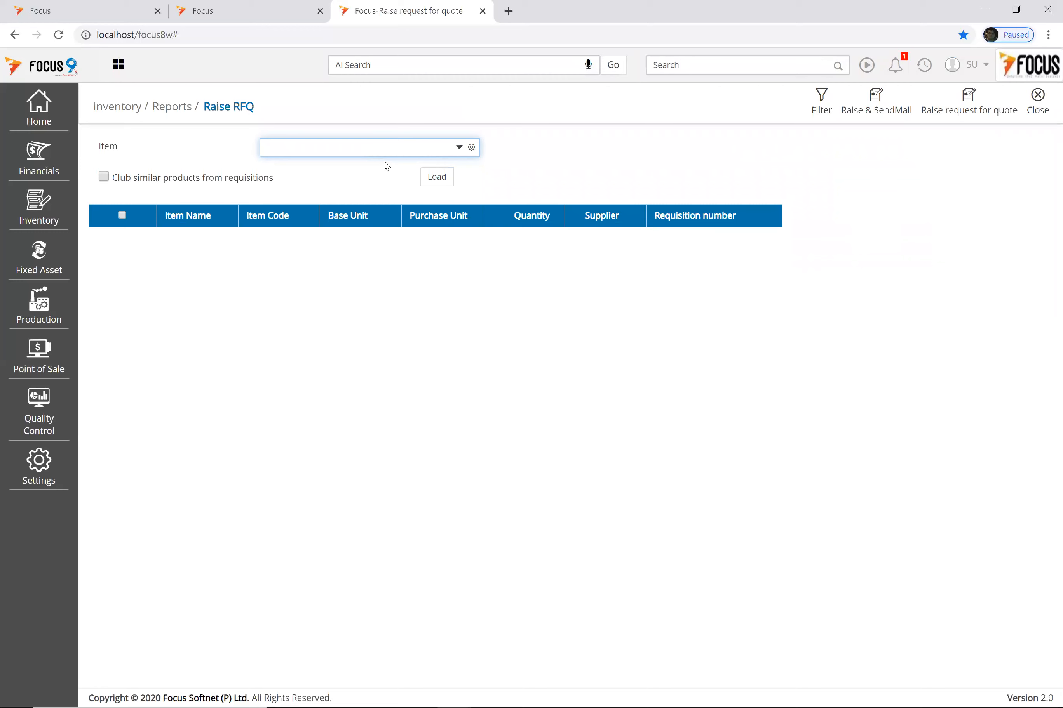
key("Down")
key("Down")
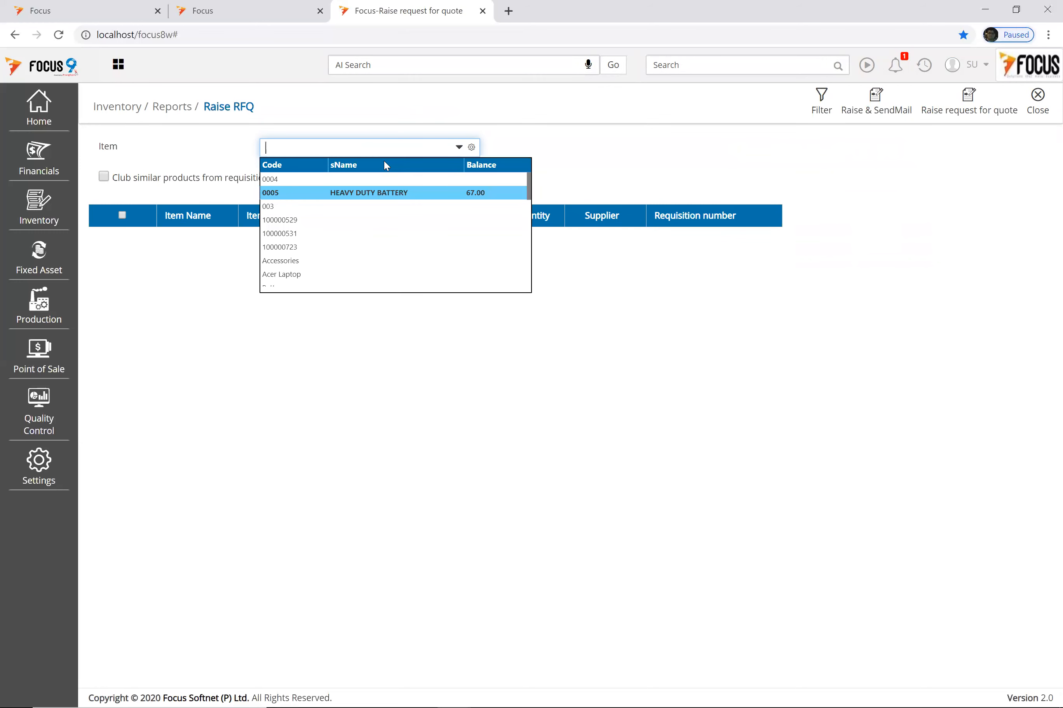
key("Down")
key("Down")
key("Down")
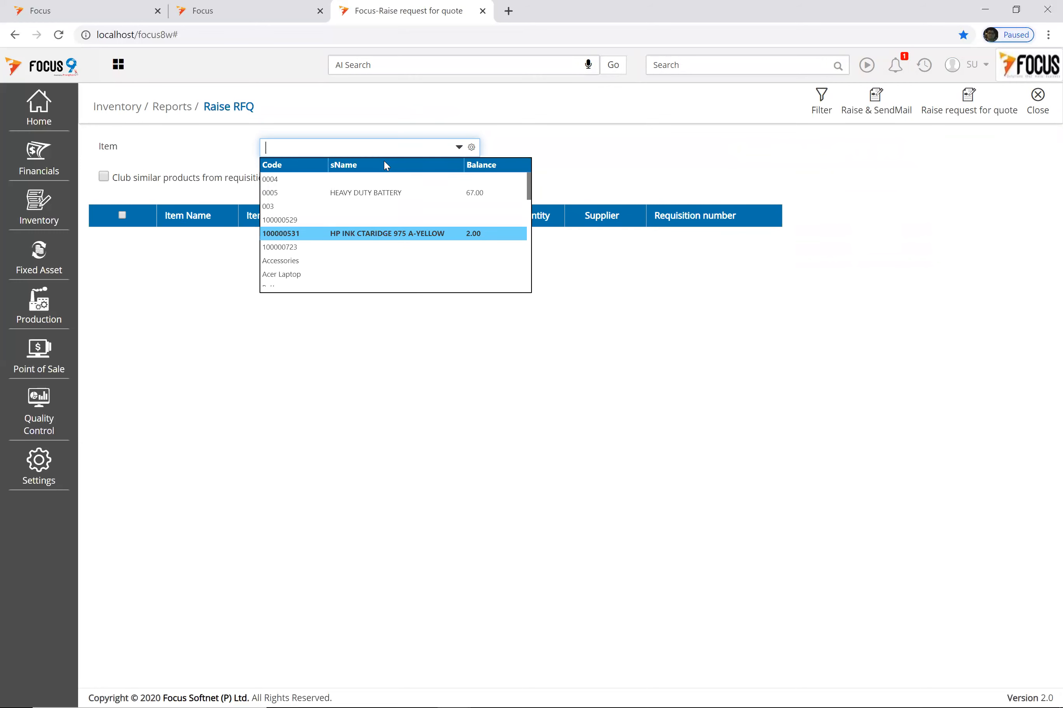
key("Return")
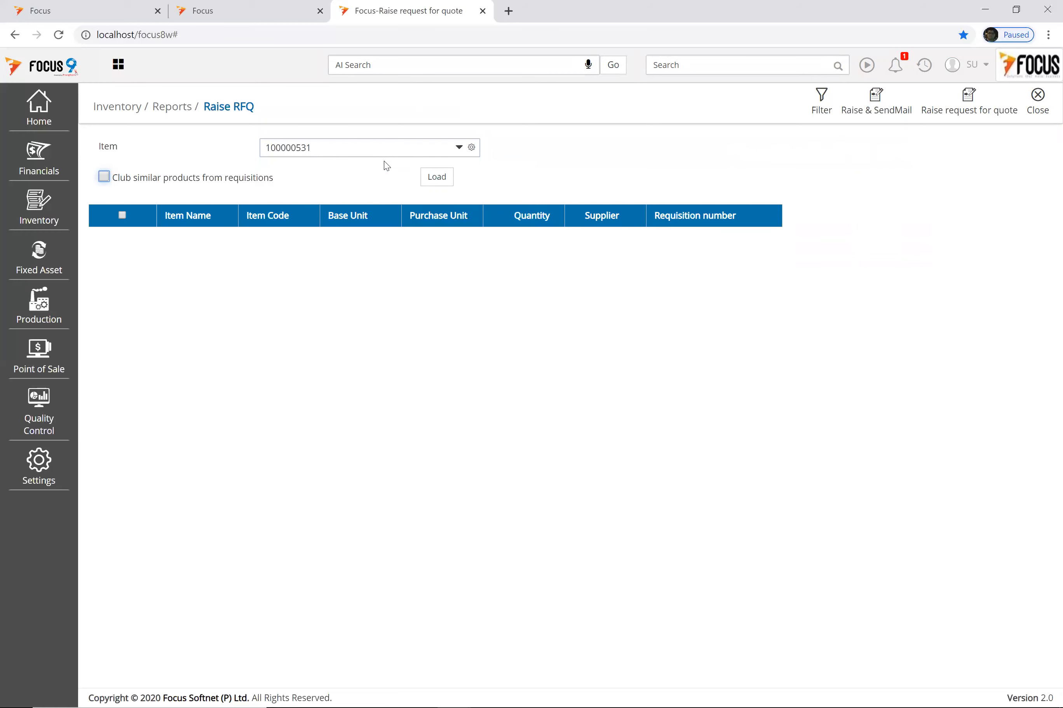
left_click(437, 178)
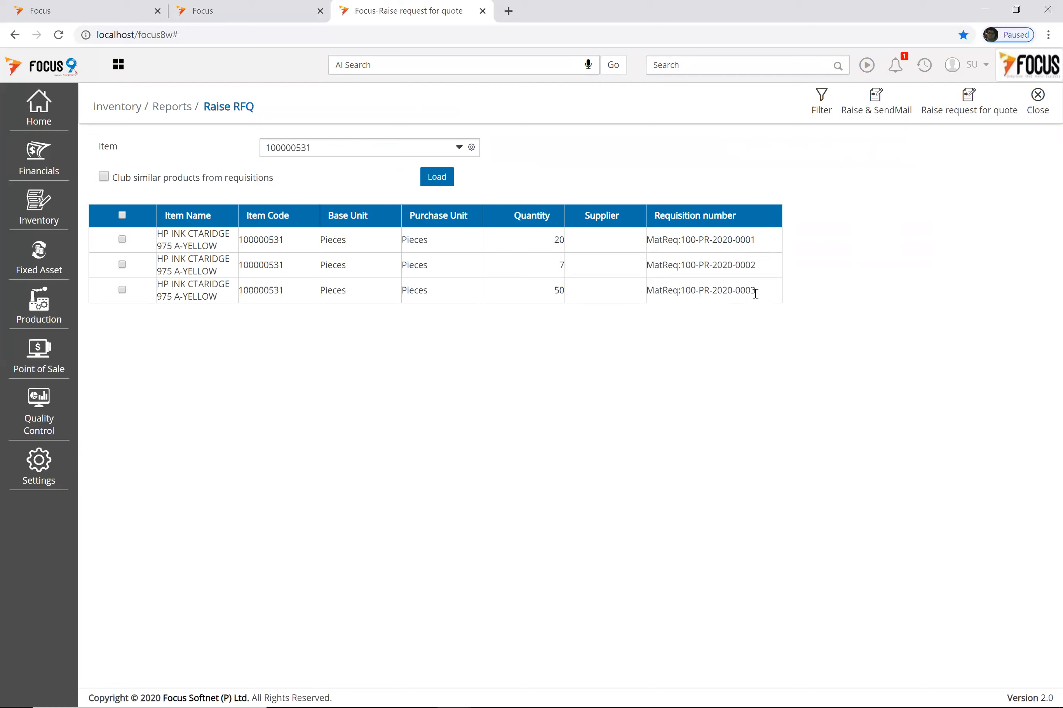
left_click(124, 291)
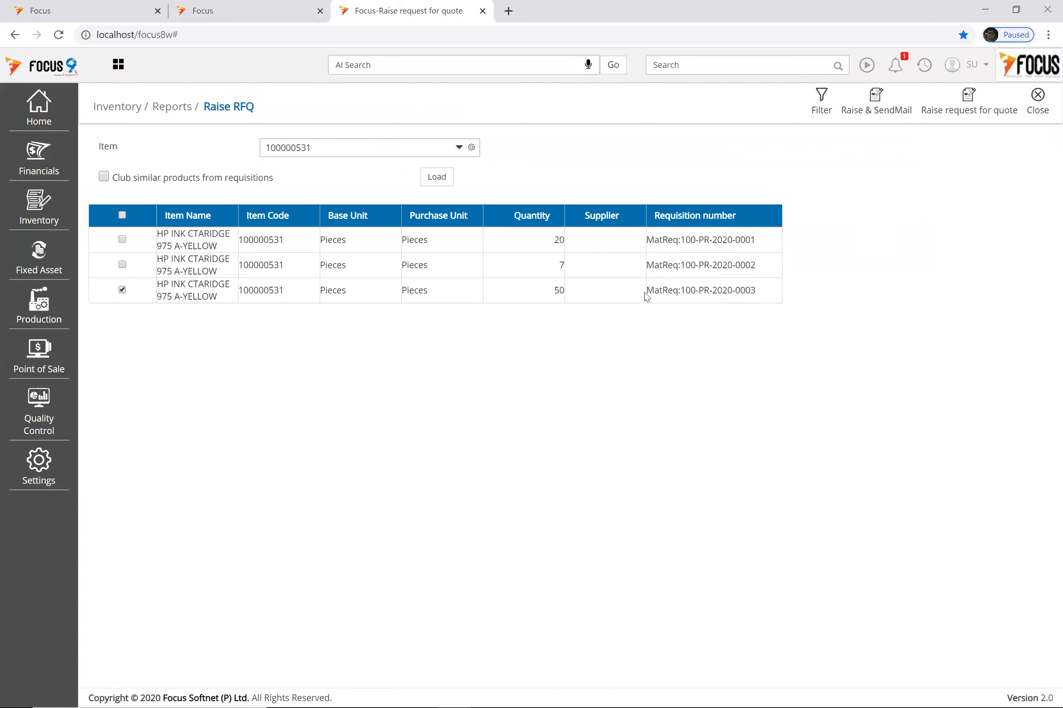
Step: Tick FOCUS SOFTWARE SDN BHD, MAM SDN BHD and Amazon as suppliers and raise the quote requests
left_click(617, 295)
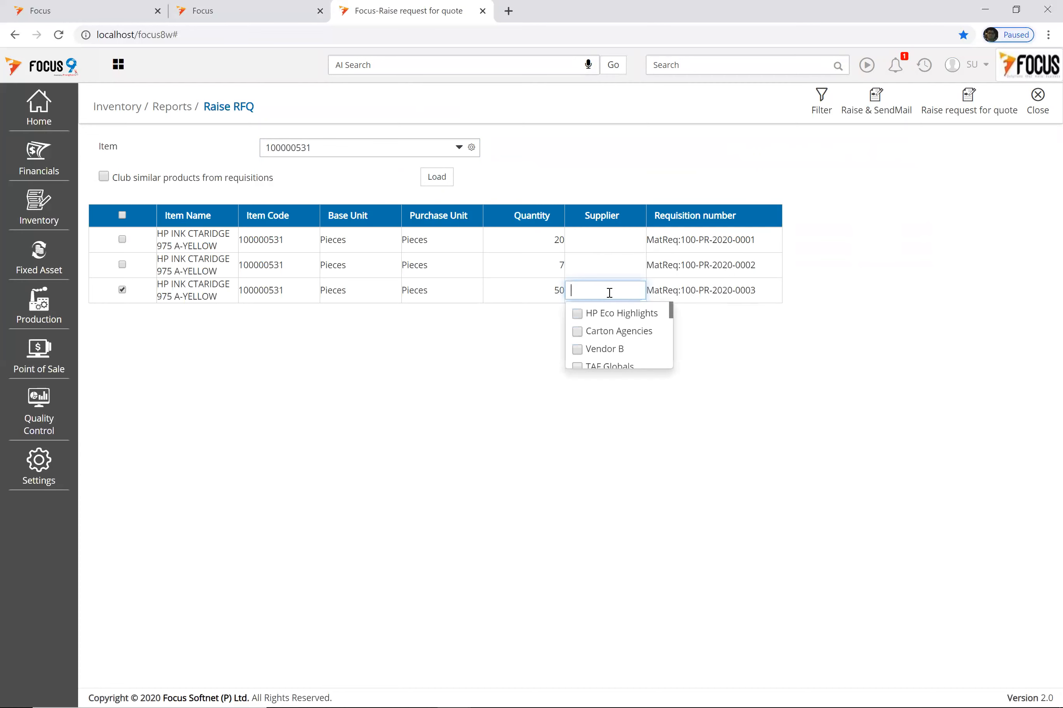
scroll(633, 350, "down", 5)
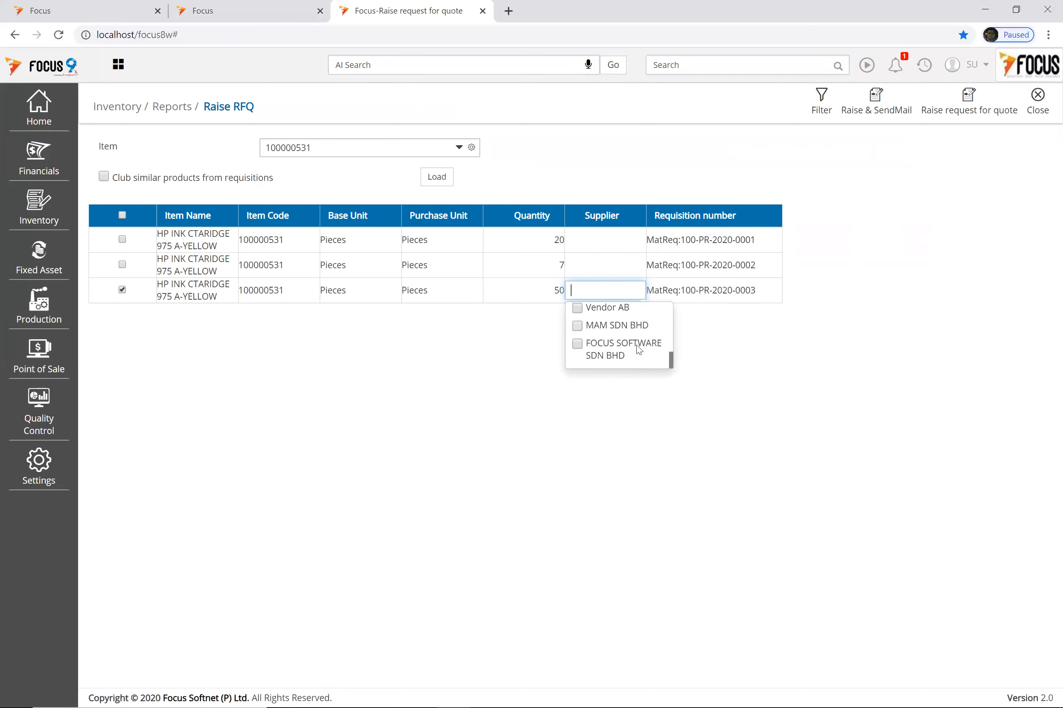
left_click(577, 344)
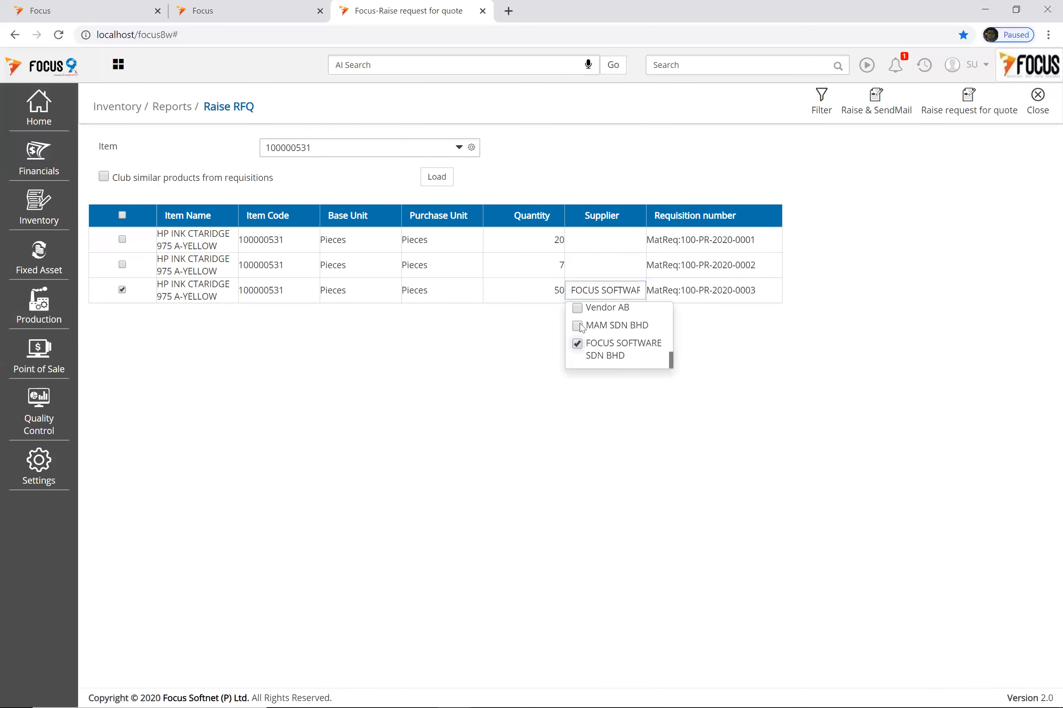
left_click(634, 329)
scroll(632, 343, "up", 2)
left_click(585, 324)
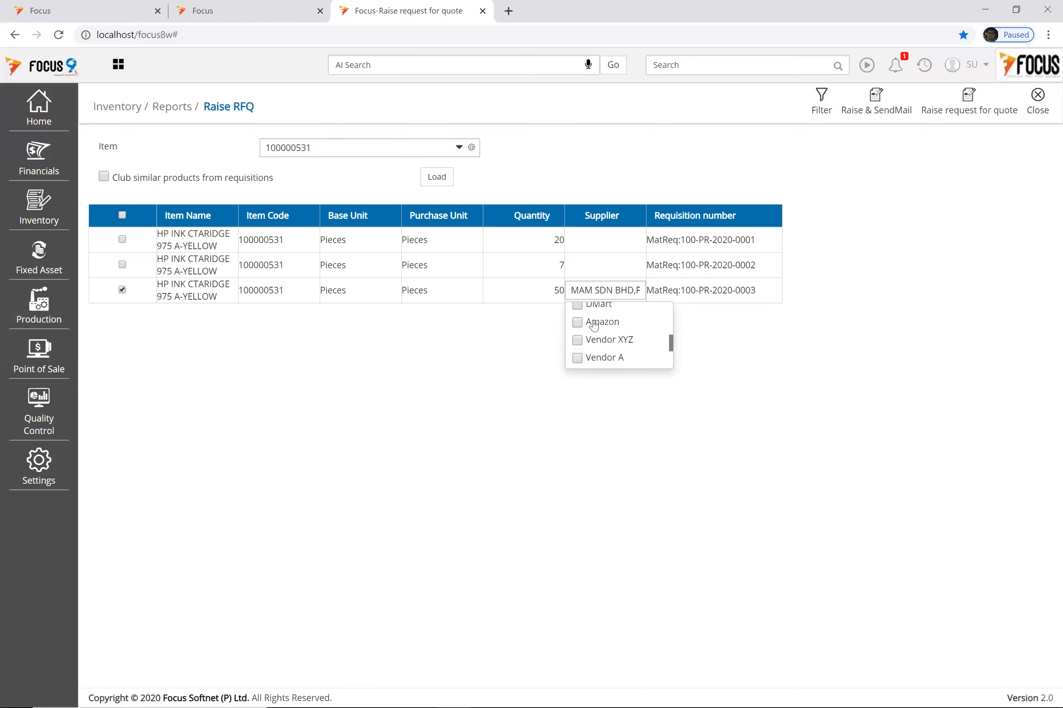
scroll(655, 333, "down", 2)
scroll(632, 346, "up", 5)
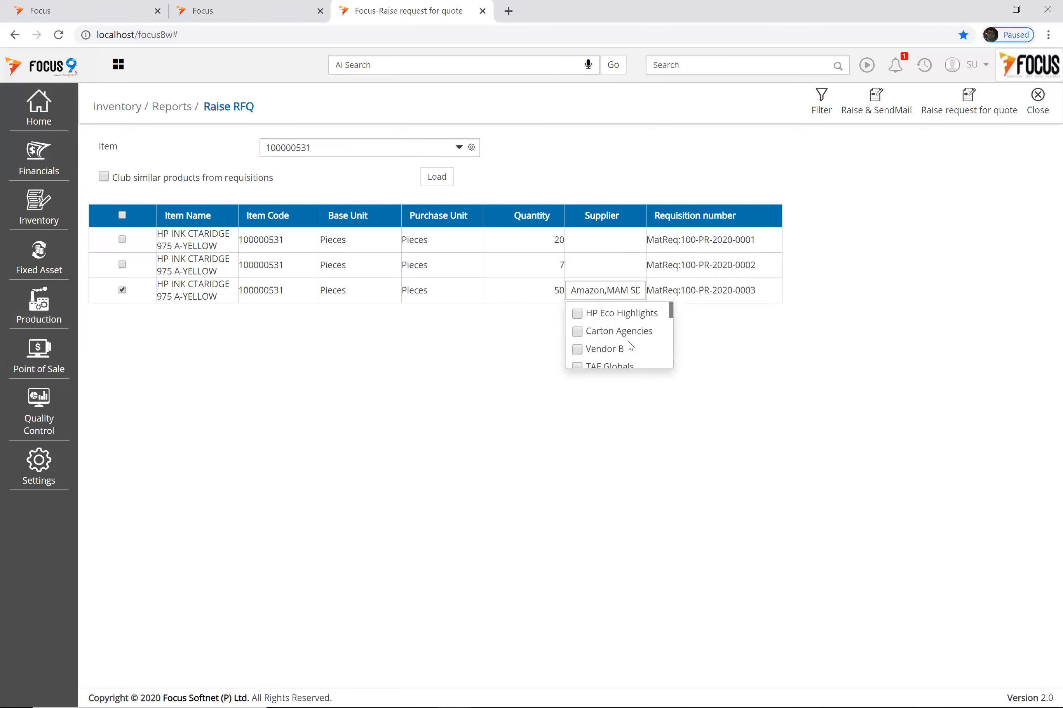
left_click(973, 109)
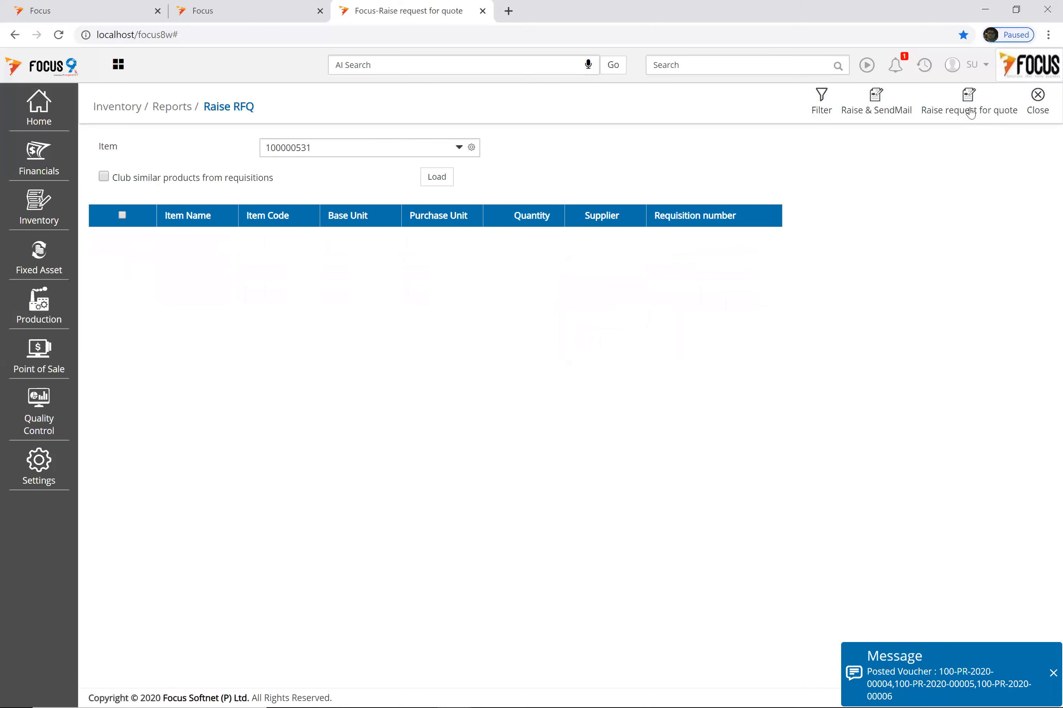
Step: Close Raise RFQ, dismiss the posted voucher message, and reopen Raise request for quote
left_click(1038, 103)
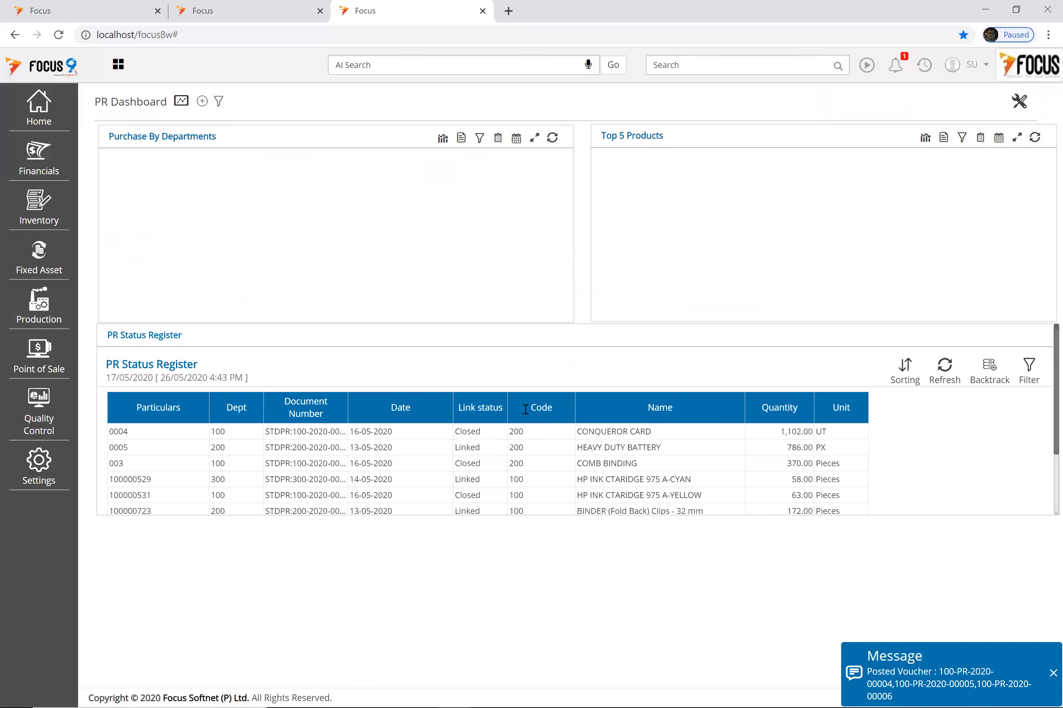
left_click(1053, 673)
left_click(39, 209)
left_click(687, 65)
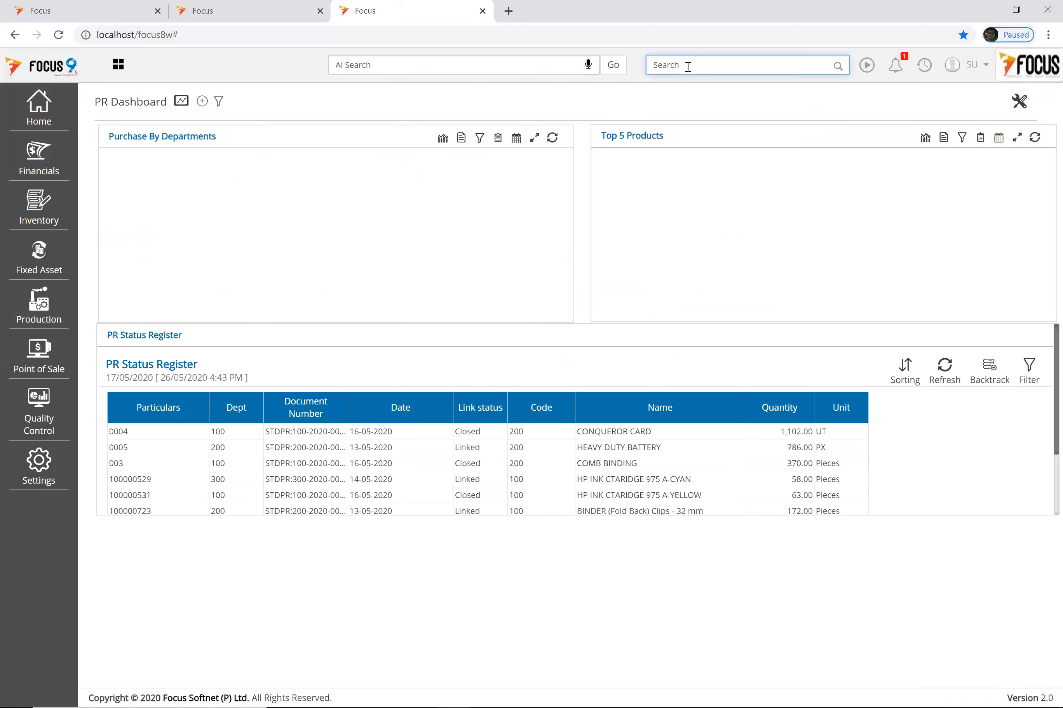
type("raise")
key("Down")
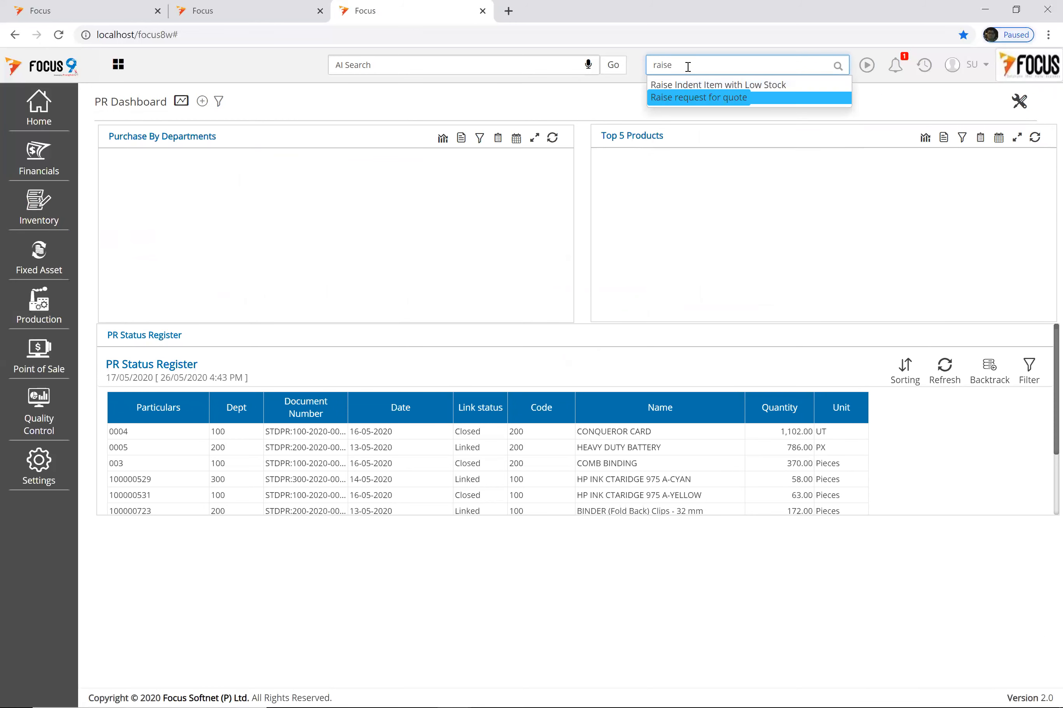
left_click(719, 99)
Step: Inspect quote request 100-PR-2020-00006 in the Request For Quote list, then close back to the dashboard
left_click(750, 60)
type("request")
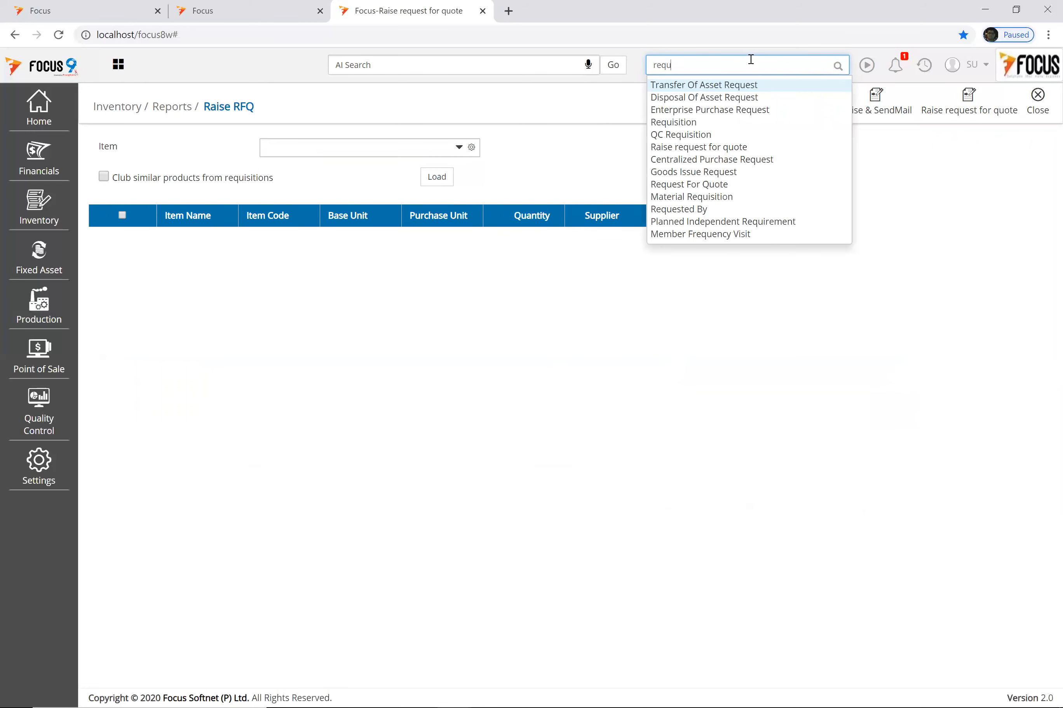
key("Down")
key("Down")
key("Down")
key("Down")
key("Down")
key("Down")
key("Down")
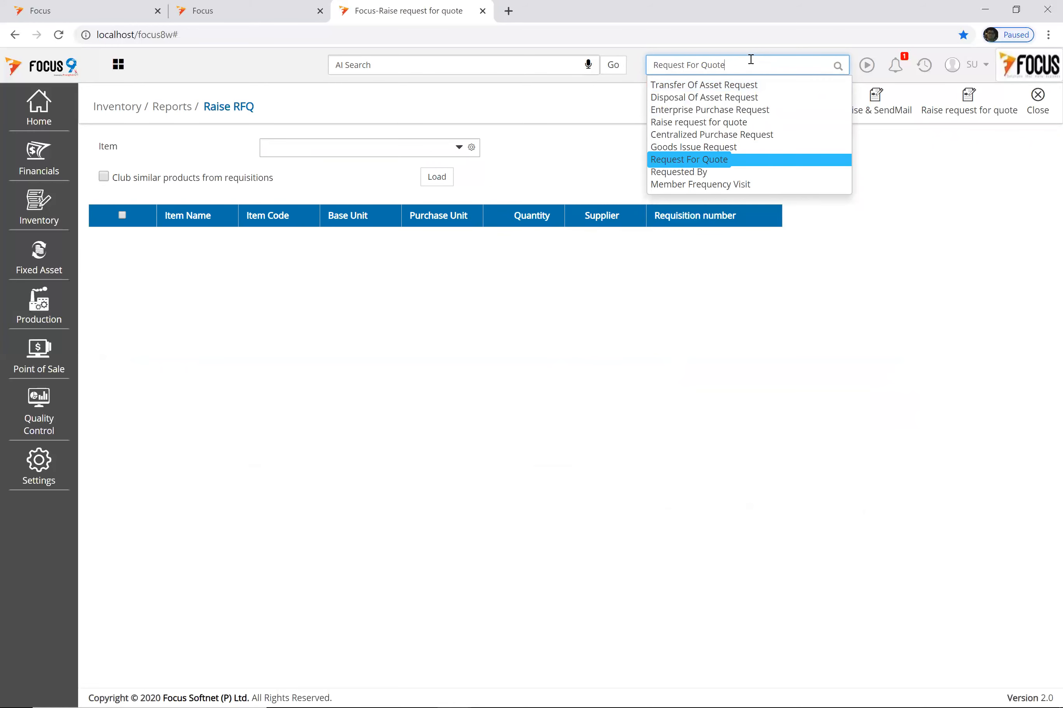
left_click(709, 160)
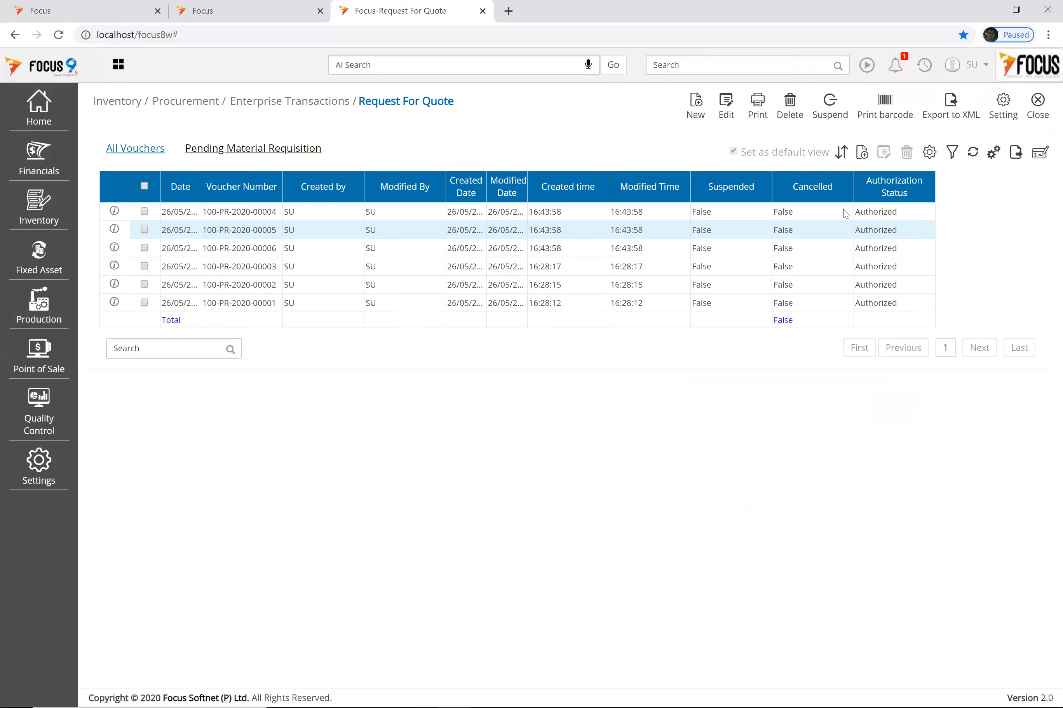
double_click(253, 250)
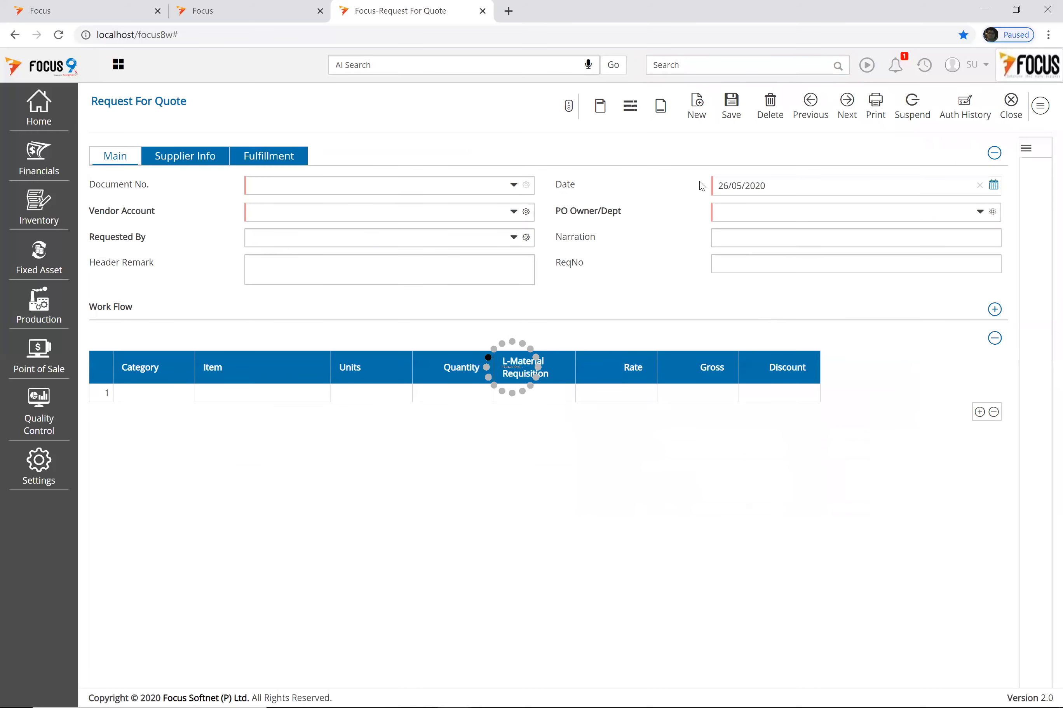
left_click(868, 265)
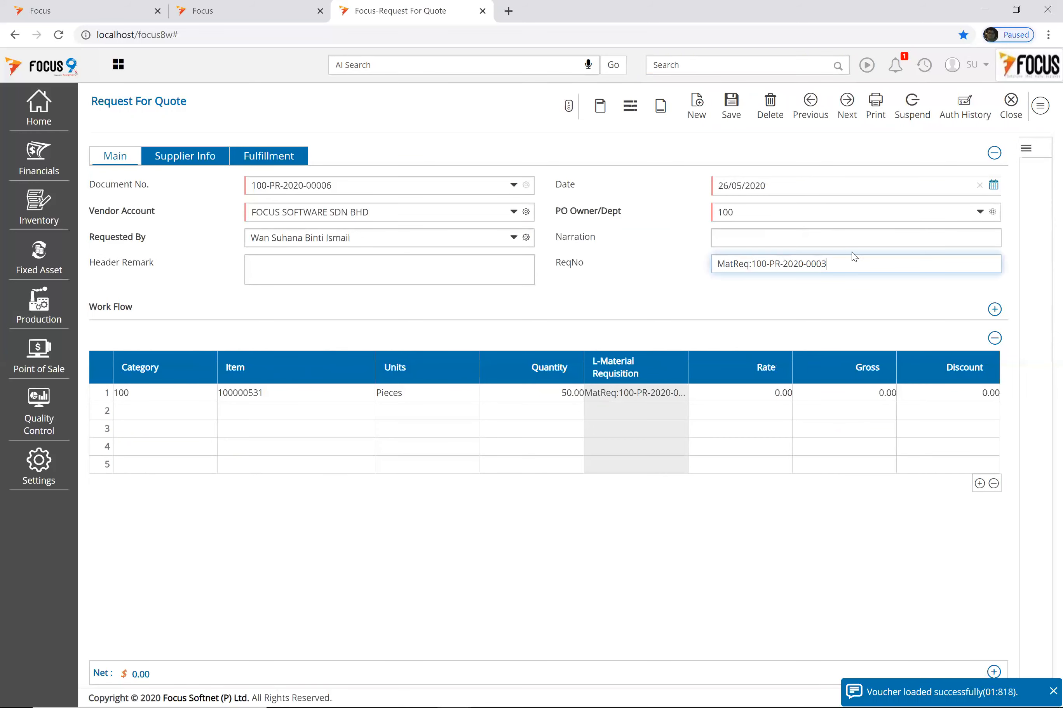
left_click(1012, 101)
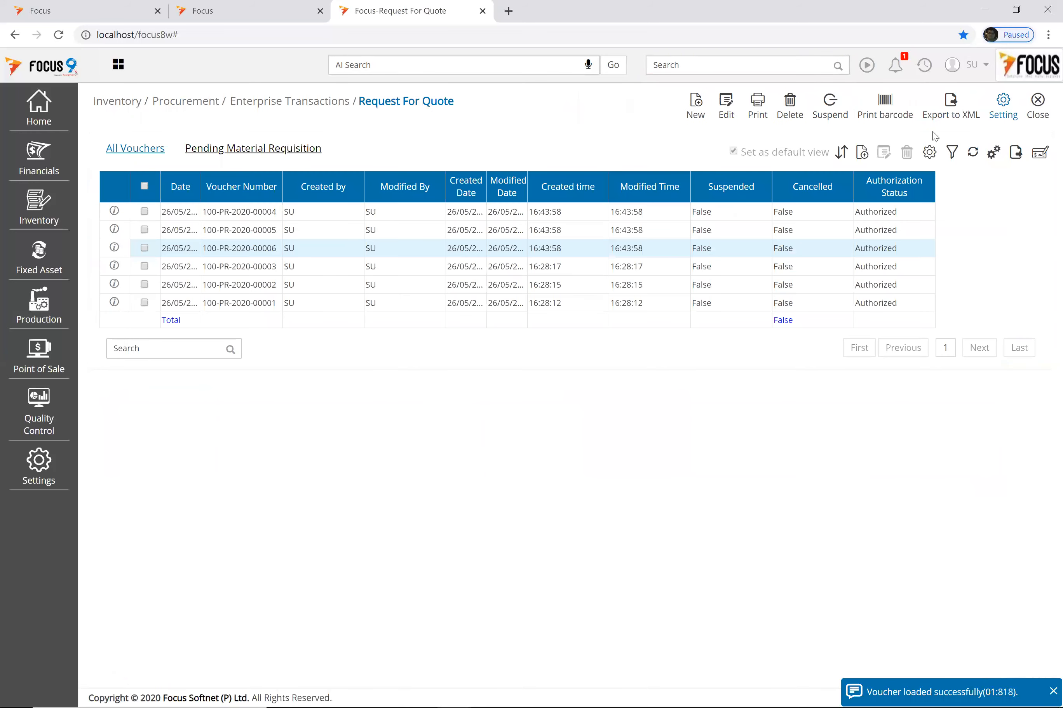
left_click(1038, 113)
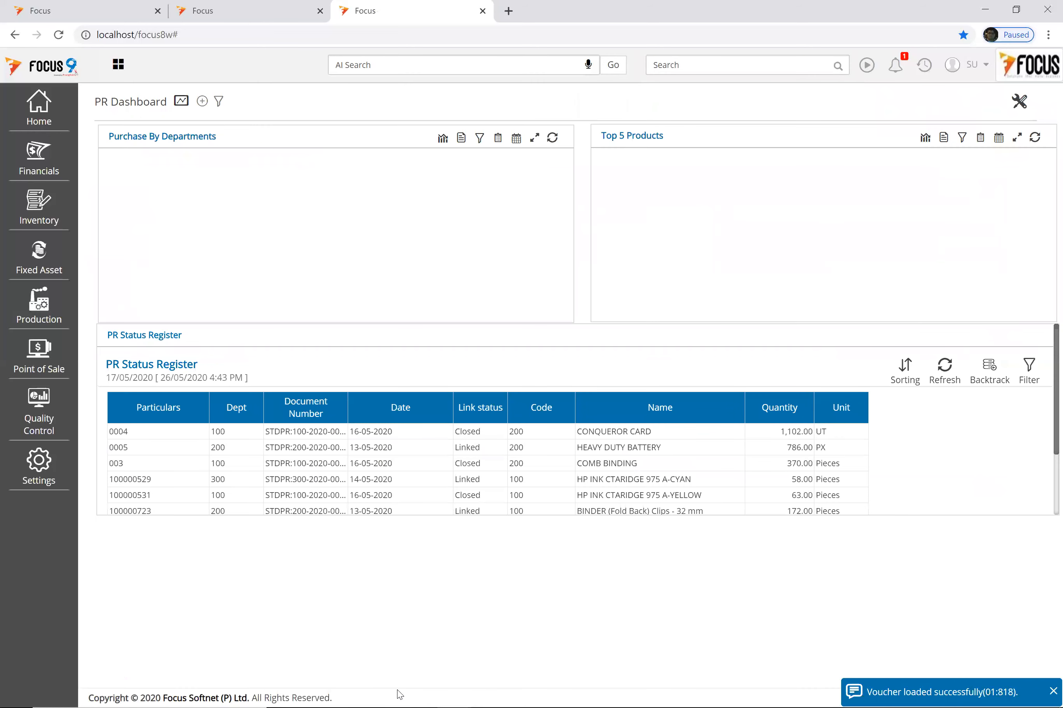
key("alt+Tab")
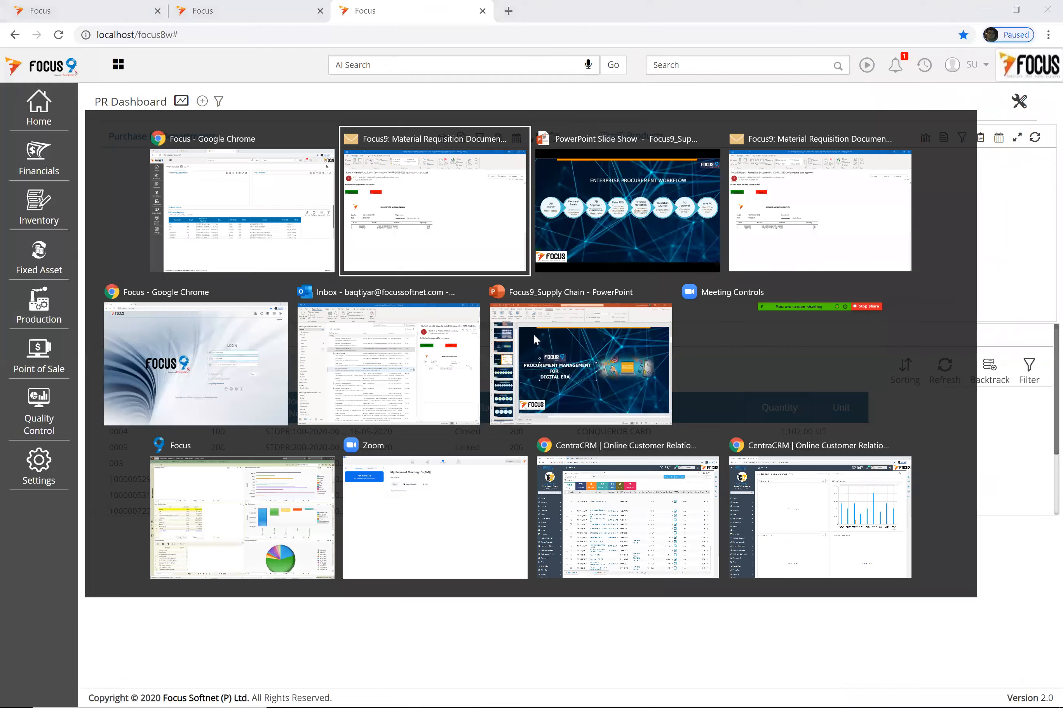
key("alt+Tab")
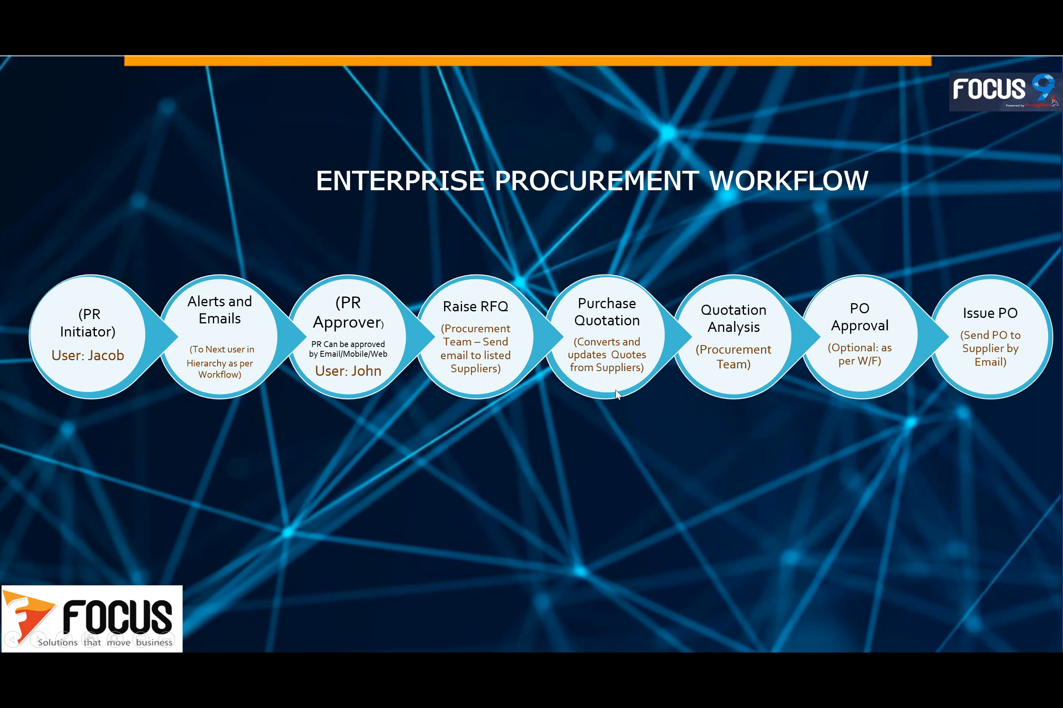
key("alt+Tab")
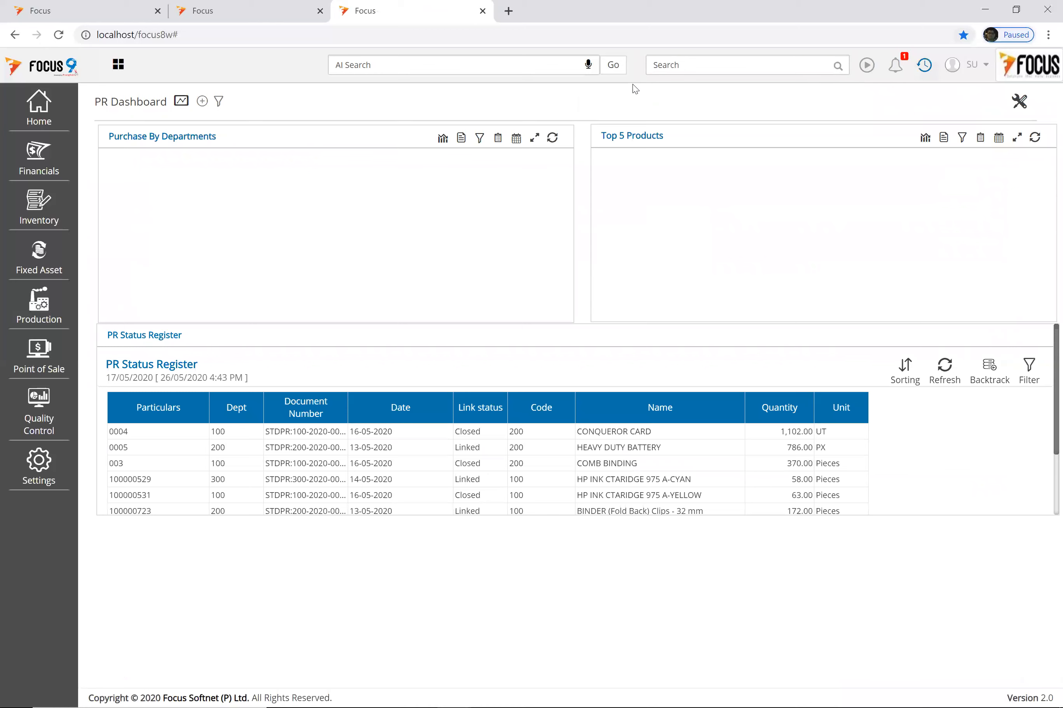
left_click(666, 67)
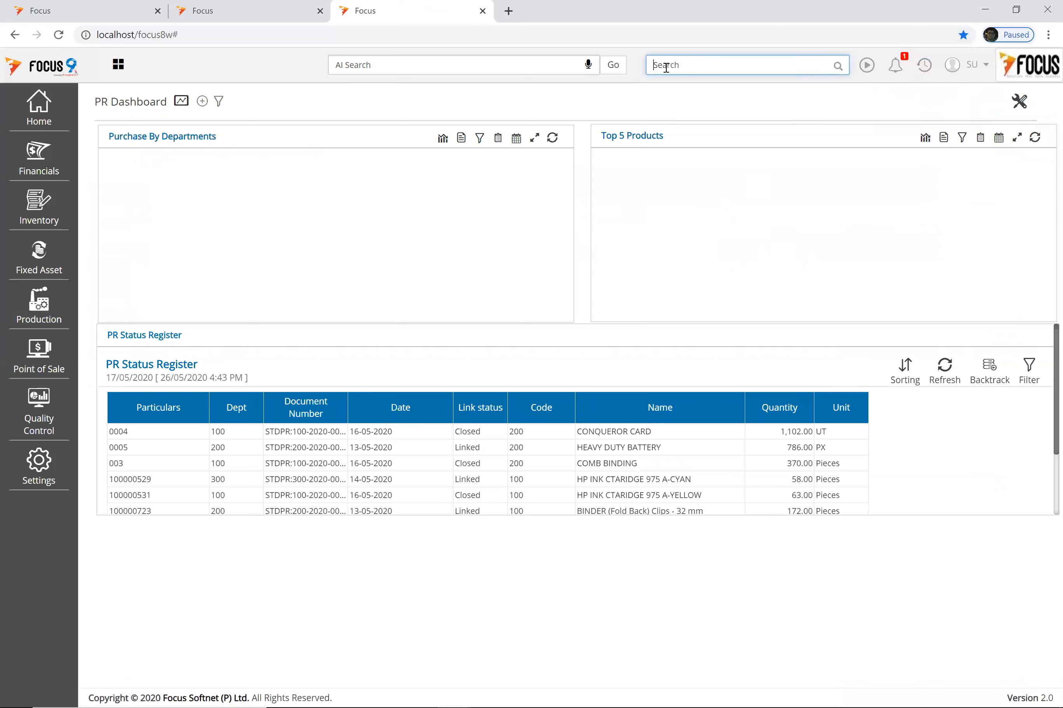
Step: Open Amazon's quote request 100-PR-2020-00004 from the Request For Quote list and show its actions menu
type("request")
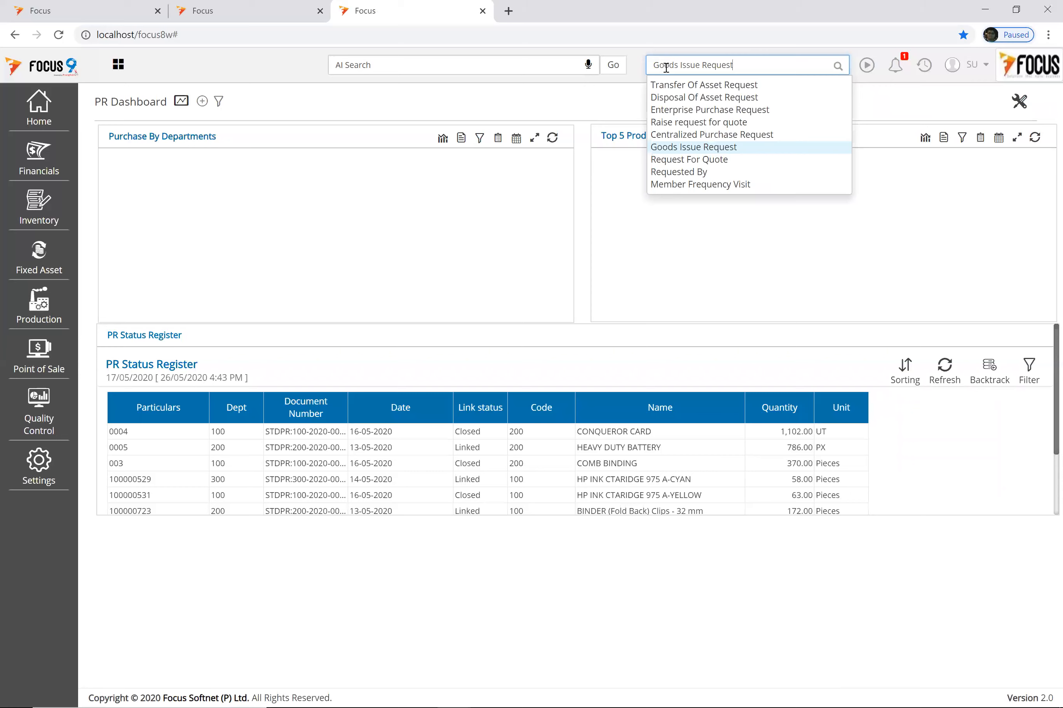
left_click(704, 163)
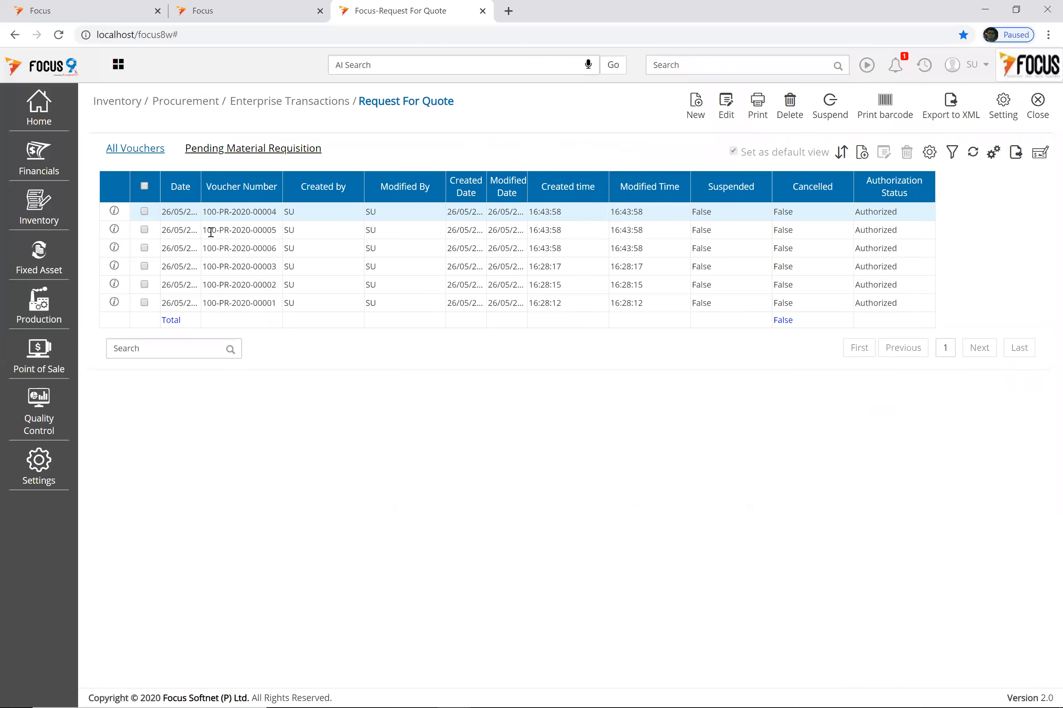
double_click(243, 212)
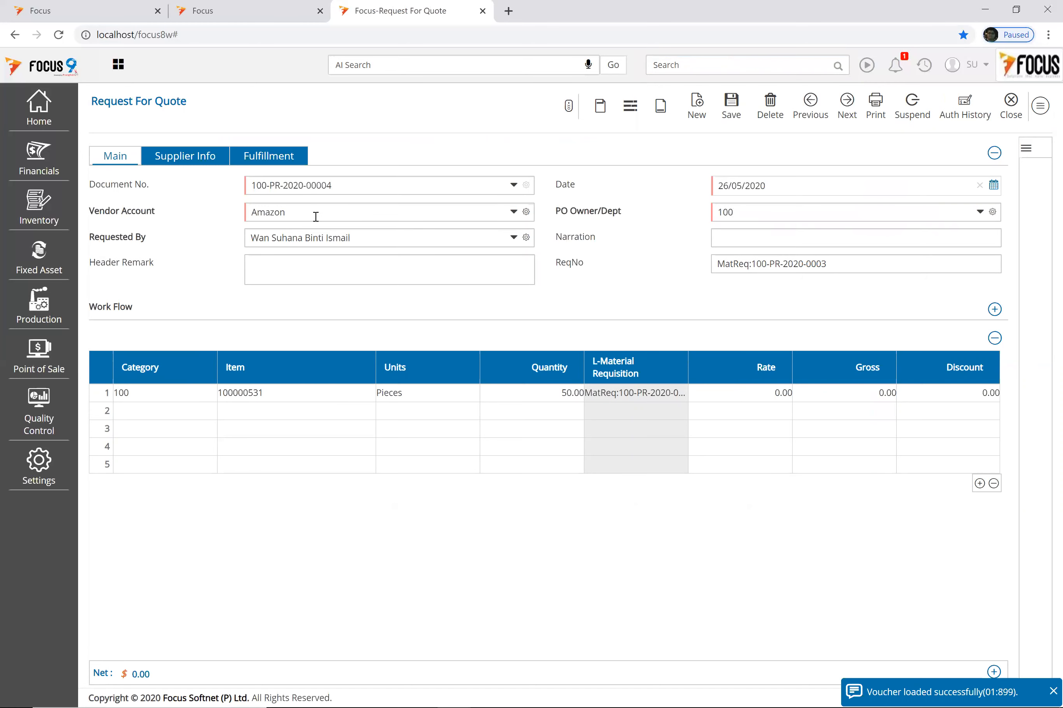
left_click(1042, 106)
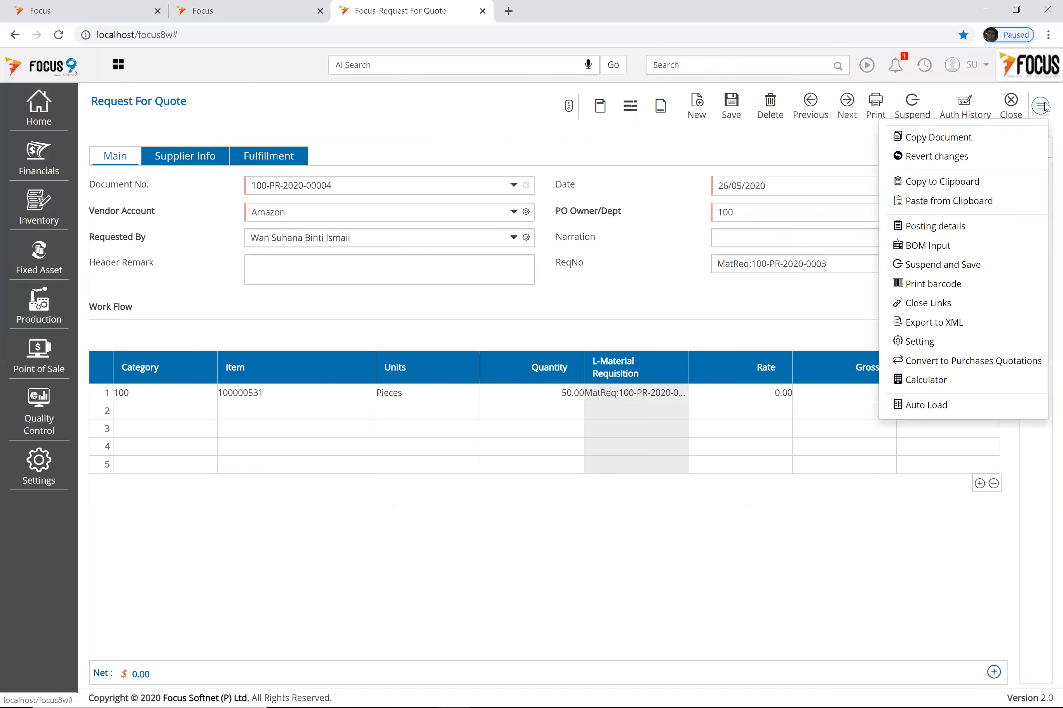
Step: Convert Amazon's request to a purchase quotation at rate 6 with 5 discount and save it
left_click(970, 368)
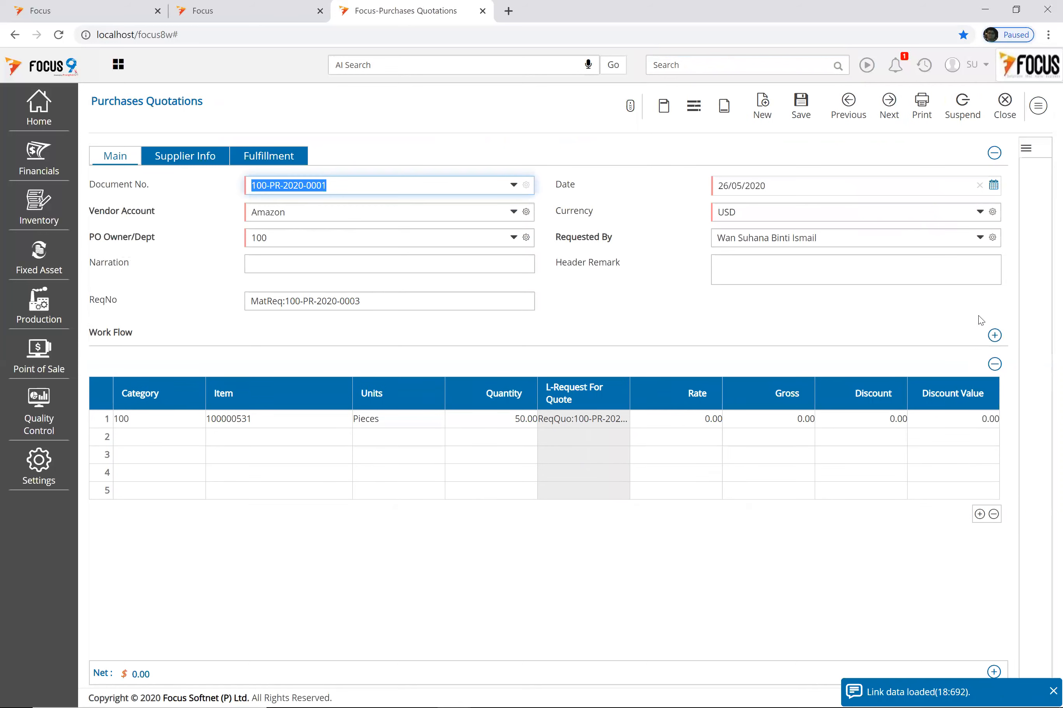
left_click(688, 425)
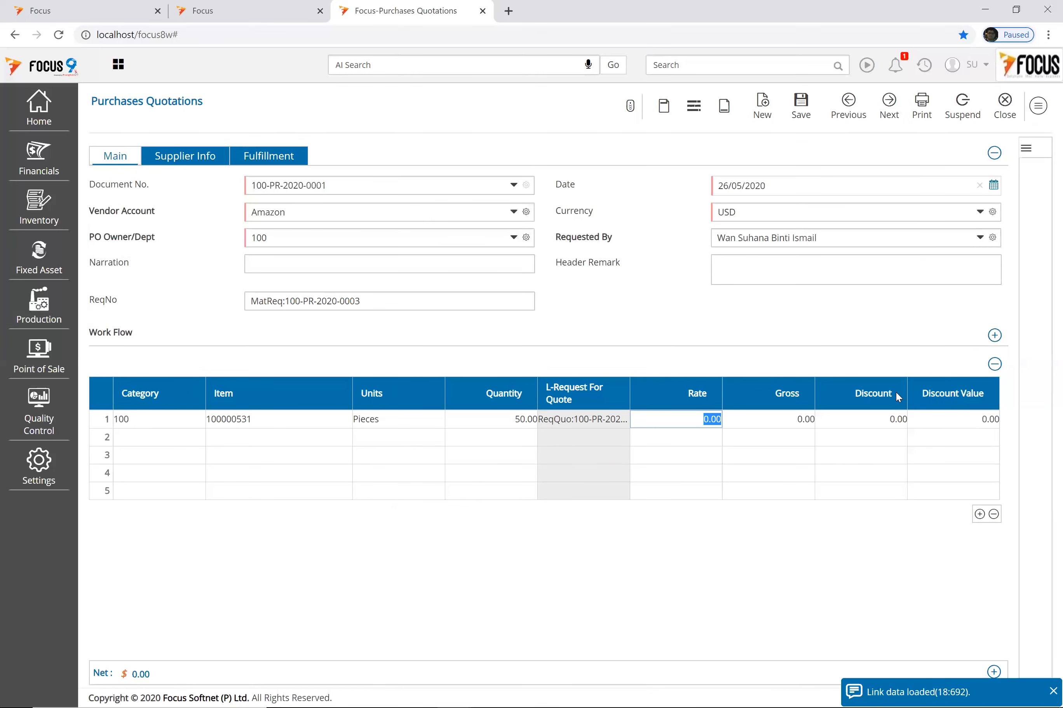
type("6")
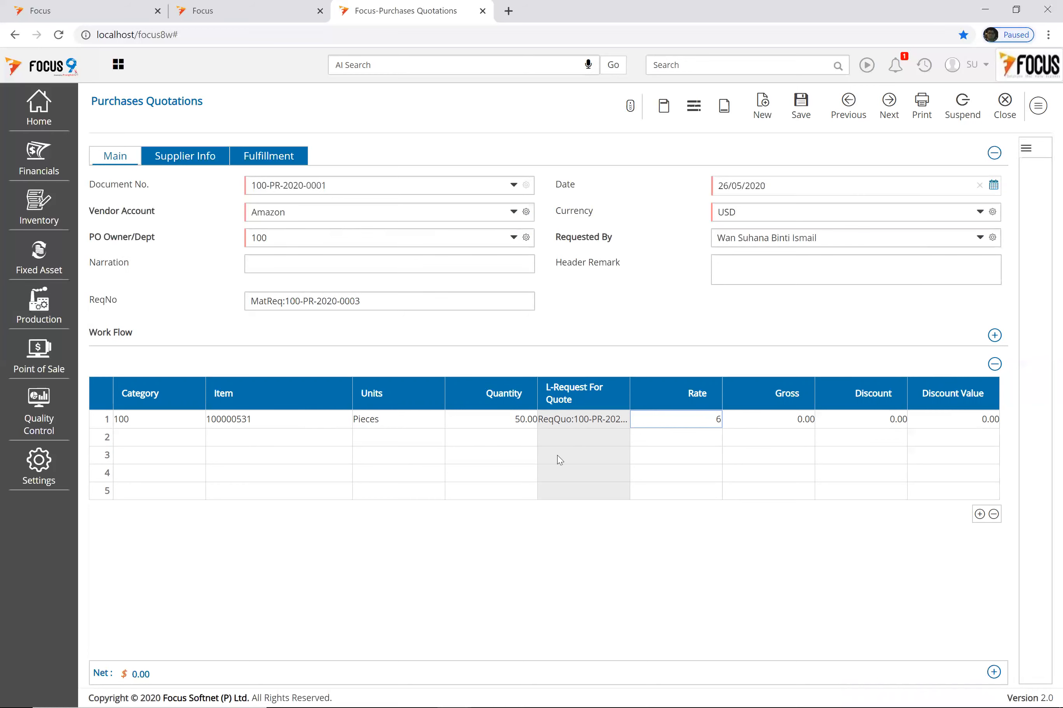
left_click(851, 419)
type("5")
key("Tab")
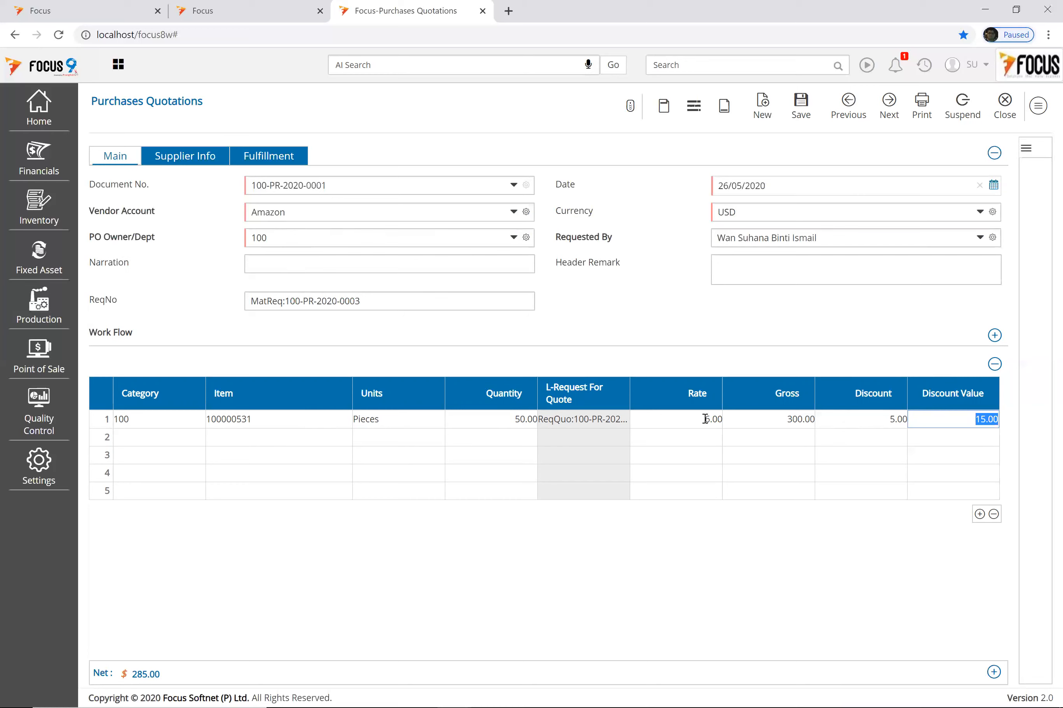
left_click(800, 106)
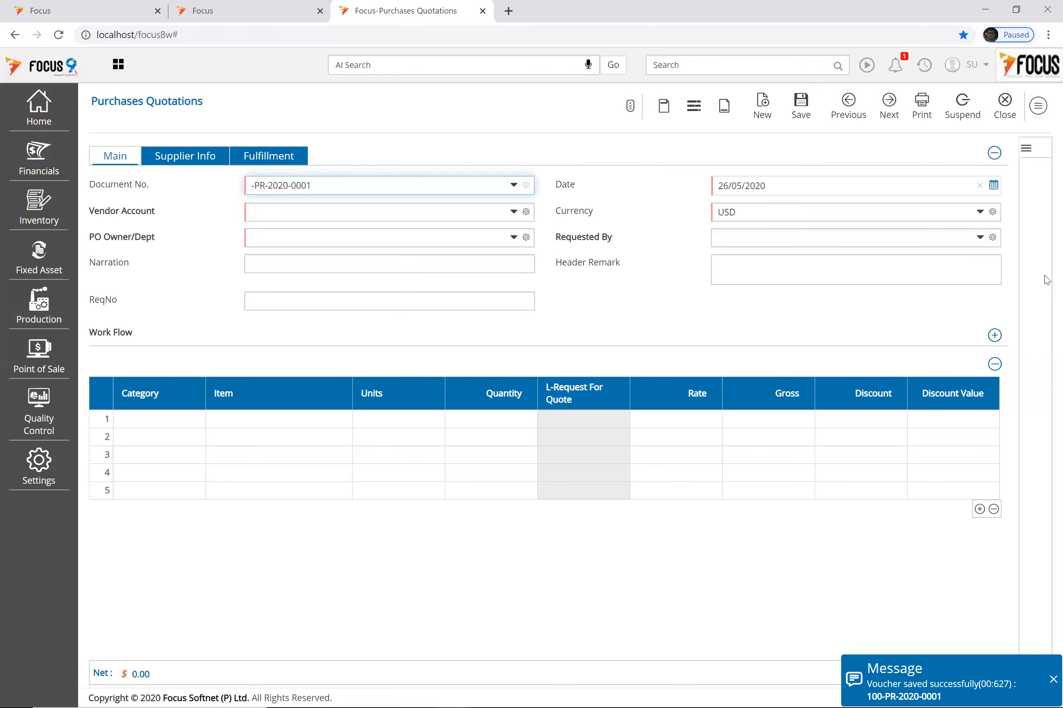
left_click(1006, 108)
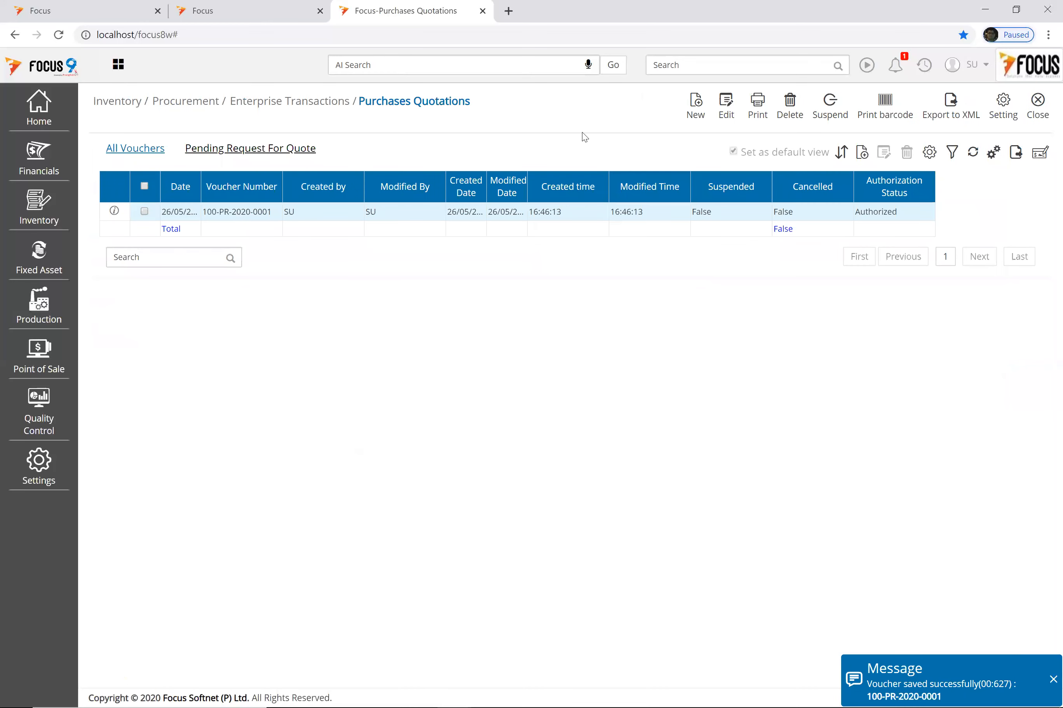
Step: Open pending request 100-PR-2020-00005 and save MAM SDN BHD's quotation at rate 7.50, discount 2.00
left_click(256, 156)
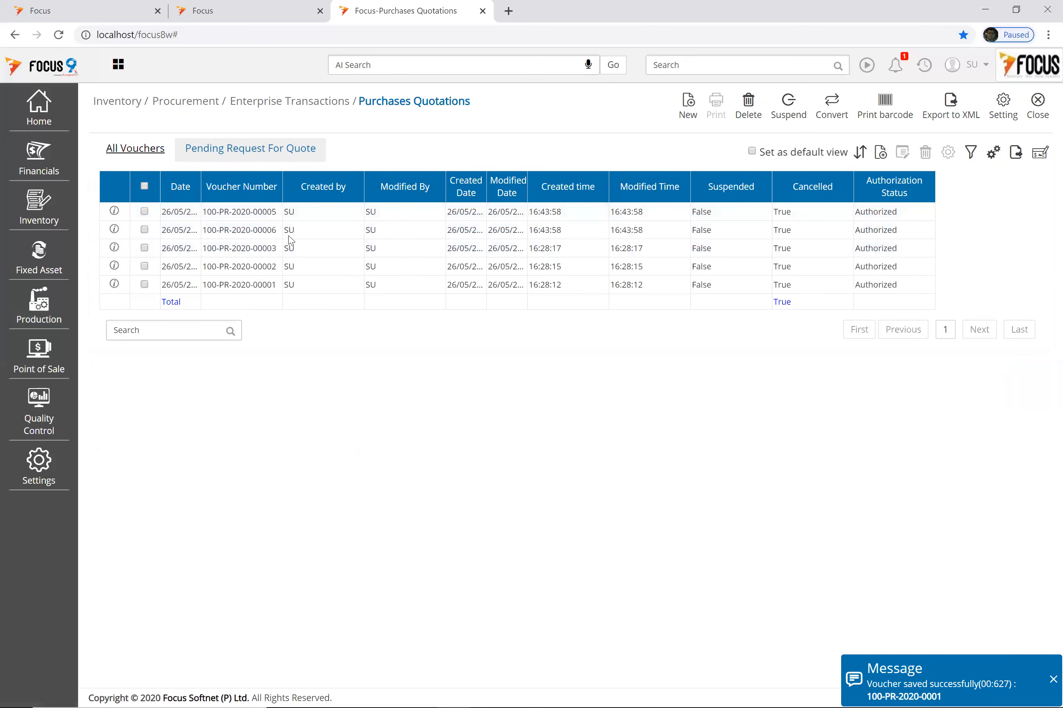
double_click(288, 212)
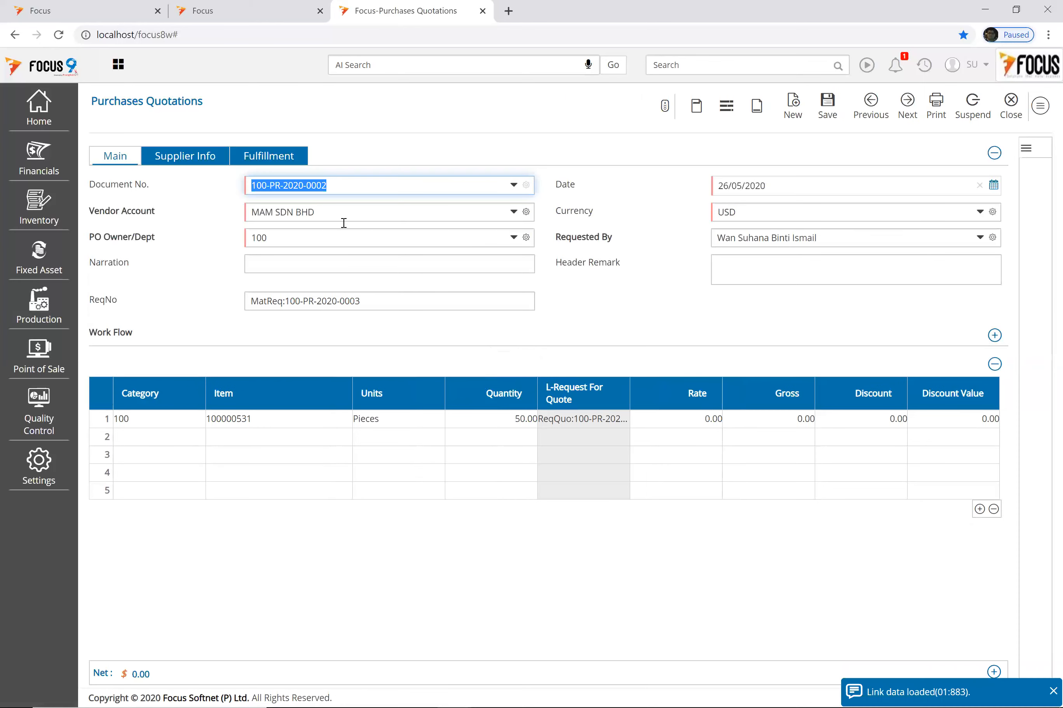
left_click(678, 421)
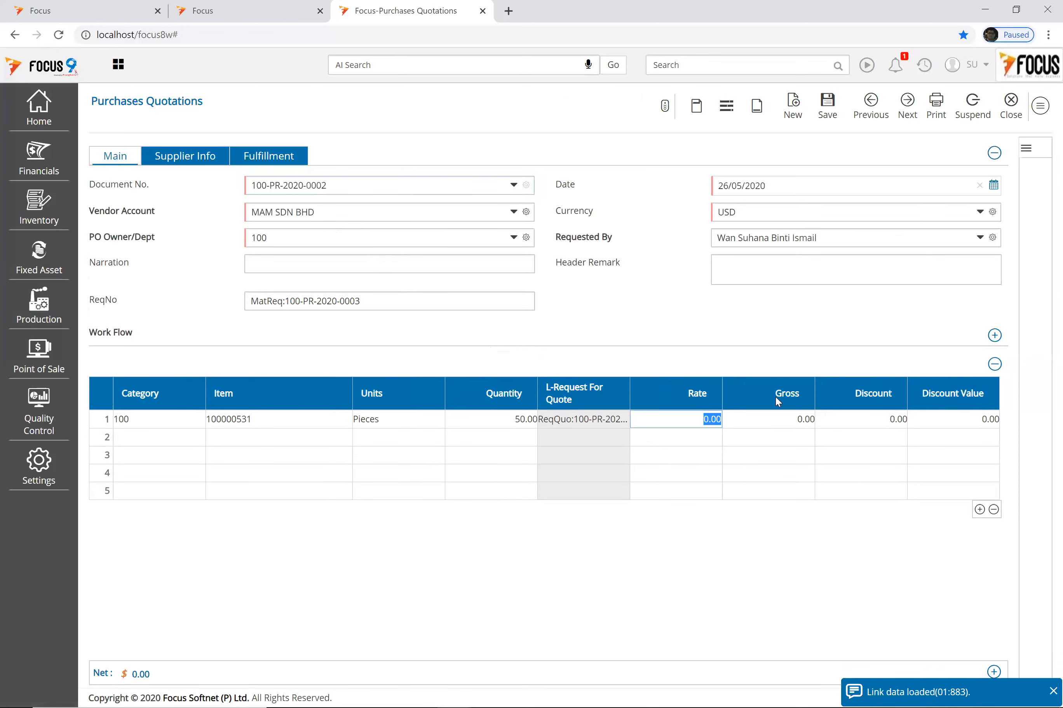
type("7.5")
key("Tab")
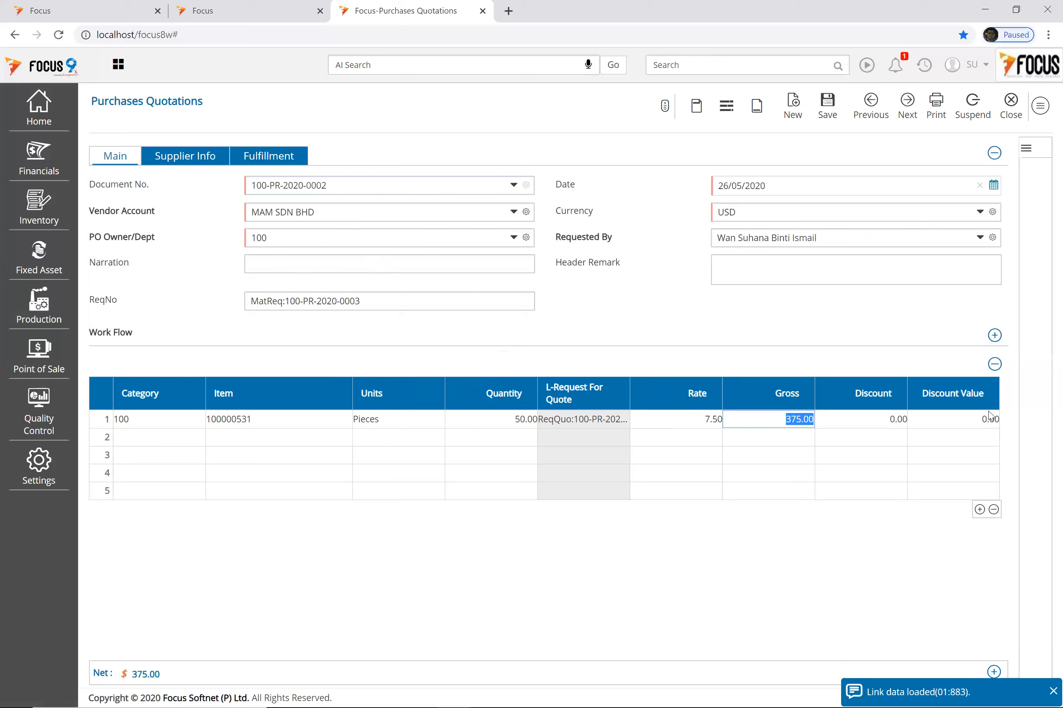
left_click(884, 421)
type("2")
key("Tab")
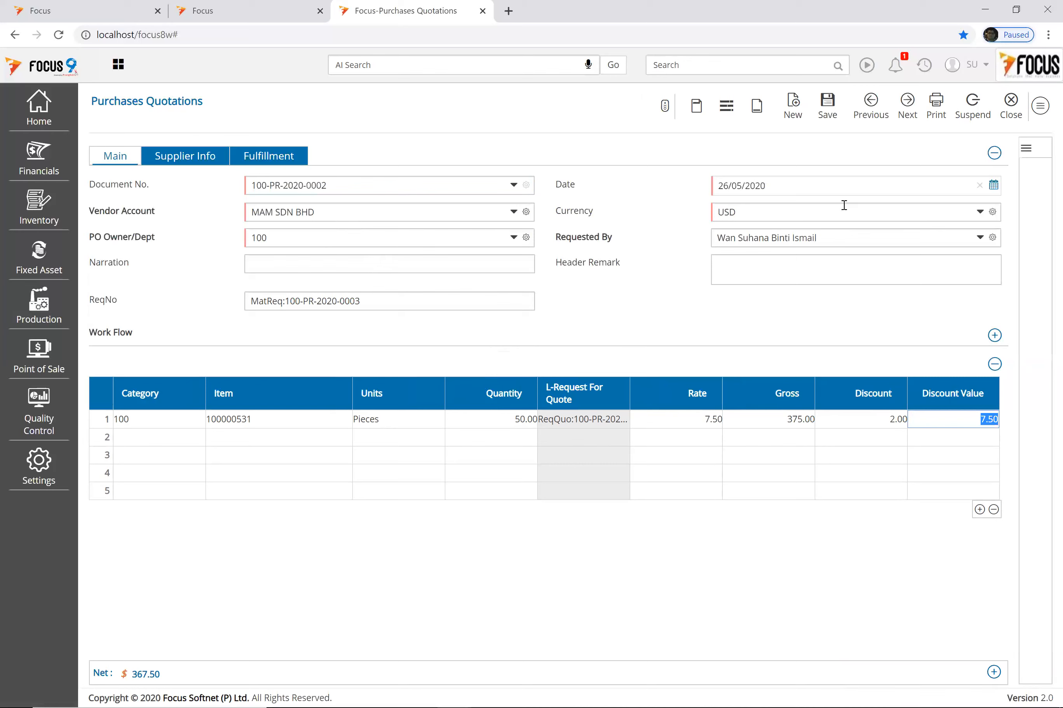
left_click(827, 109)
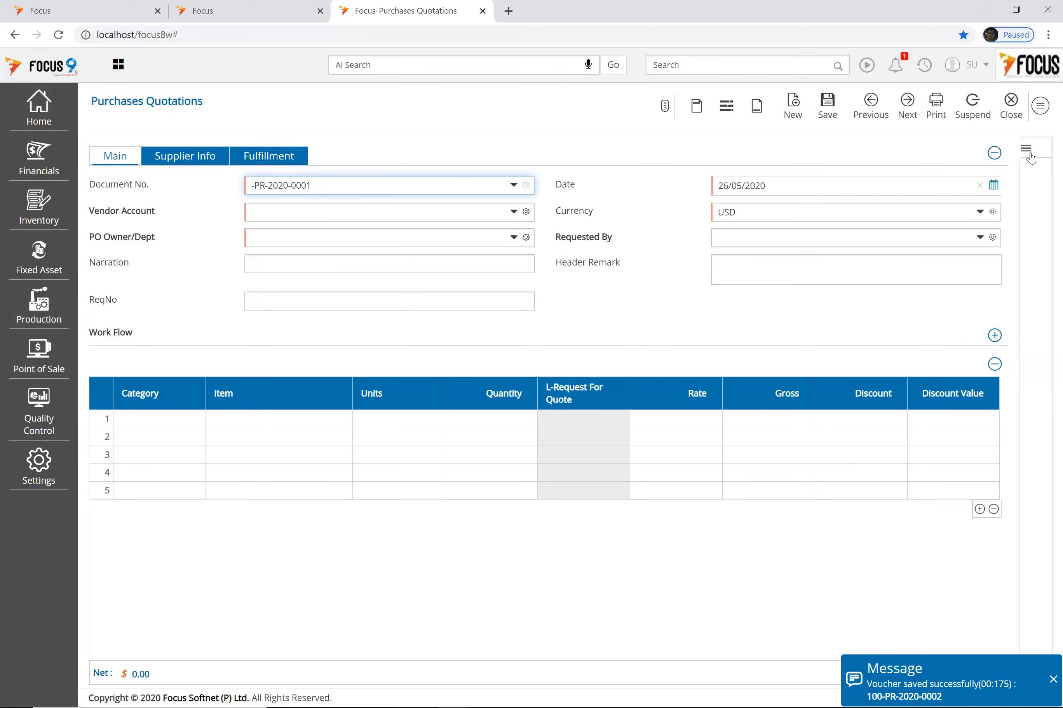
left_click(1012, 108)
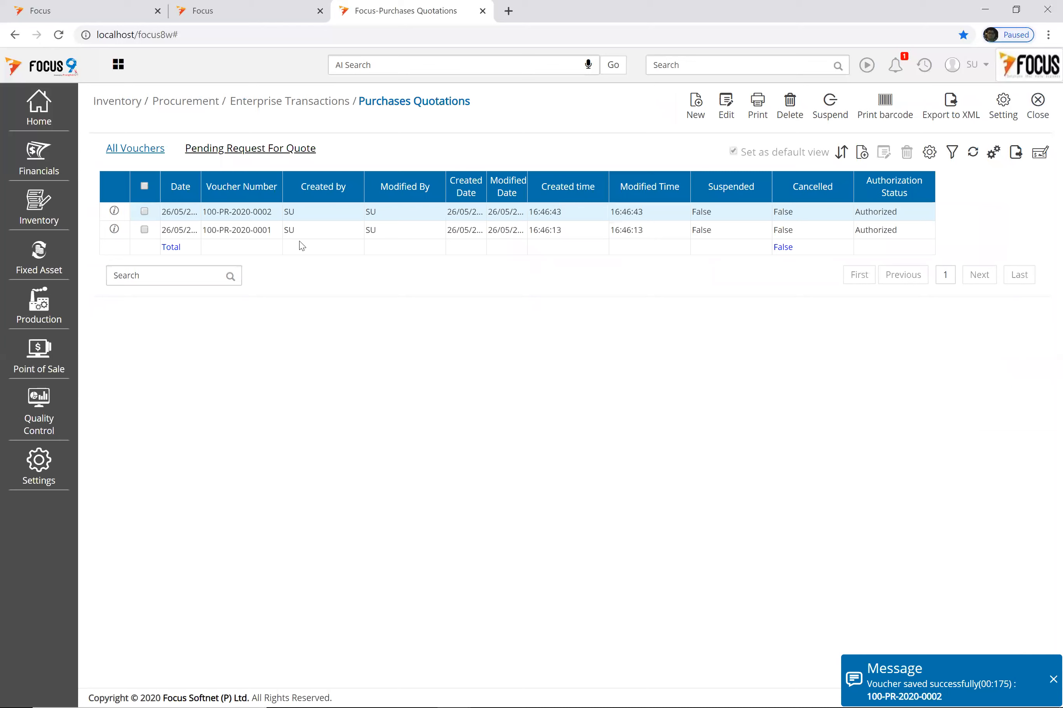
left_click(256, 153)
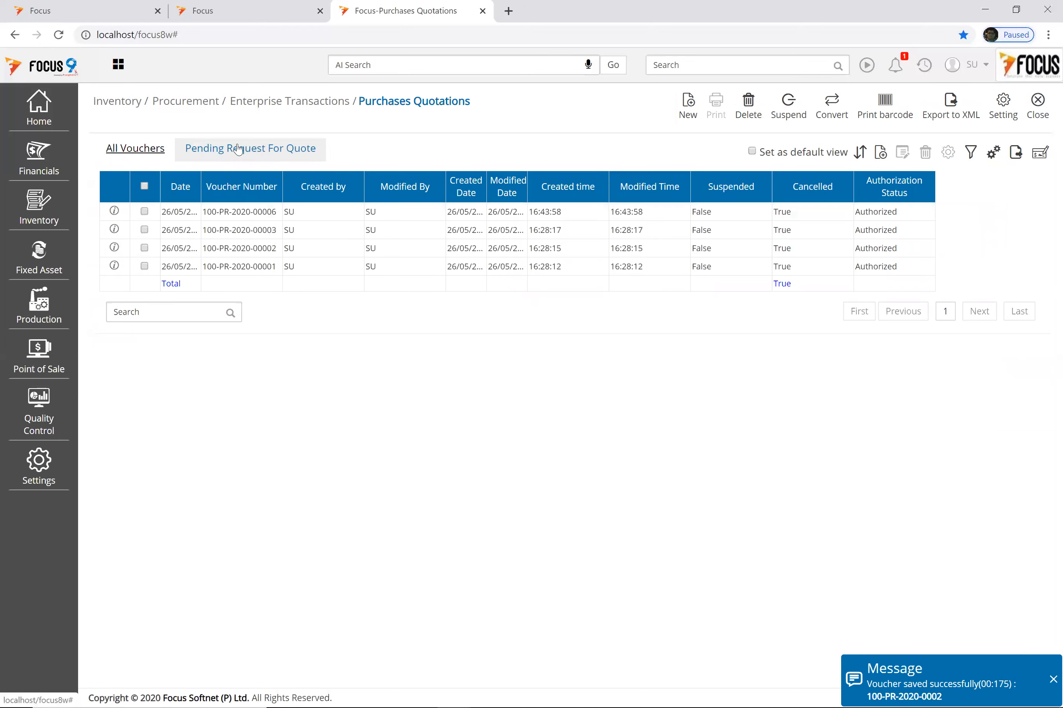
Step: Open pending request 100-PR-2020-00006, correct the rate from 3.5 to 4.5, and save the quotation
left_click(260, 212)
double_click(267, 212)
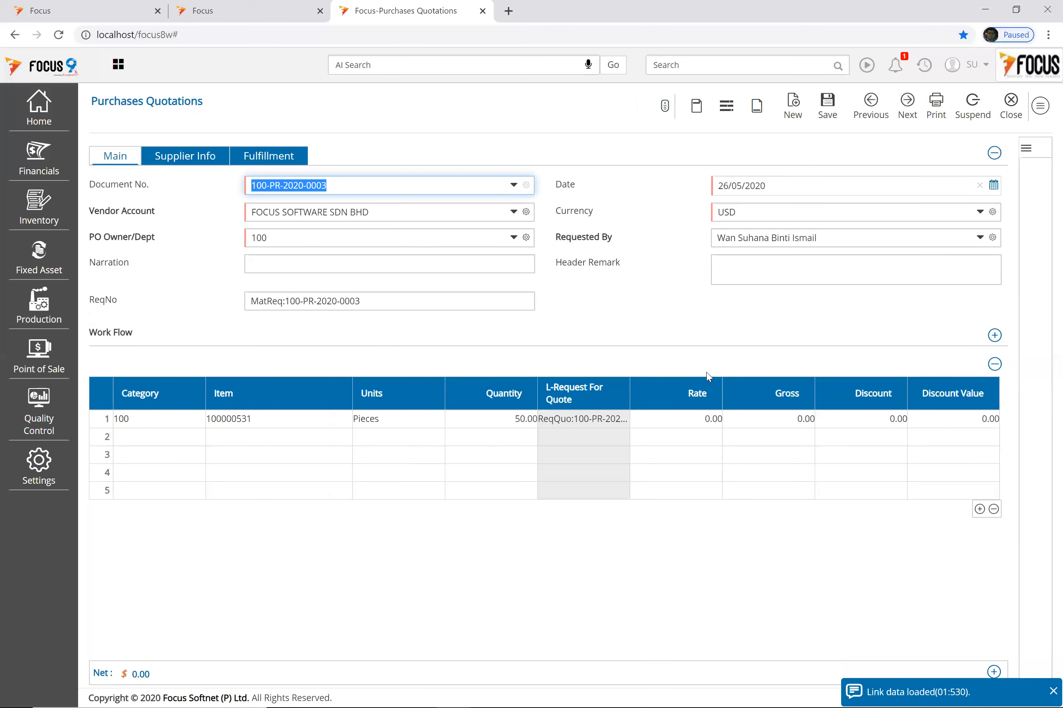
left_click(707, 418)
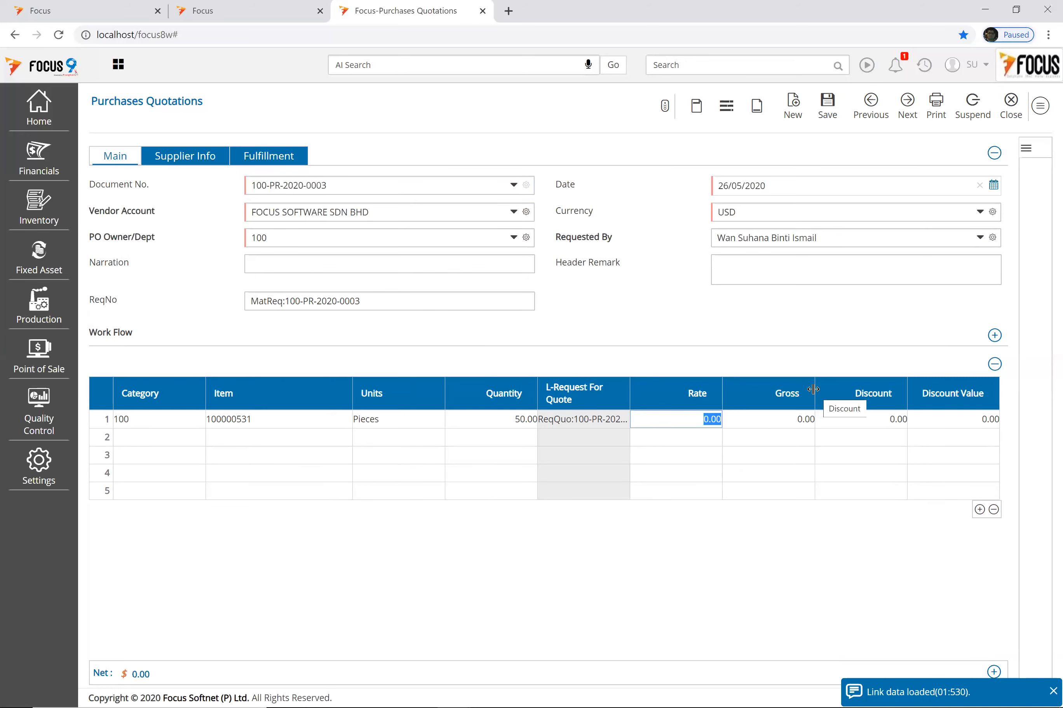
type("3.5")
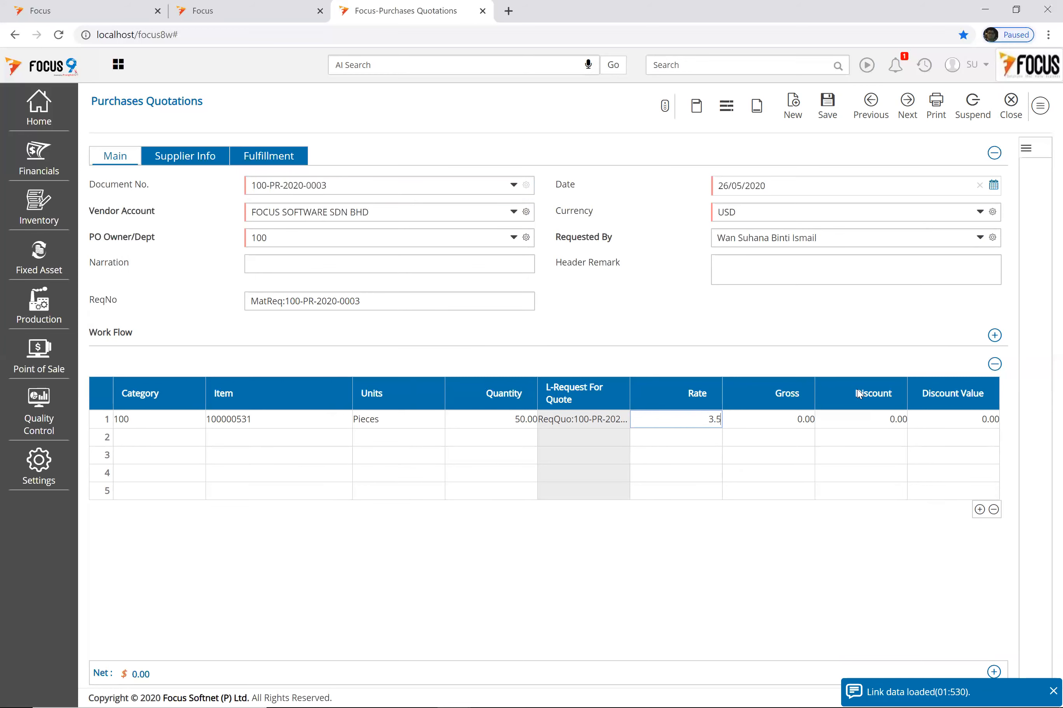
key("Tab")
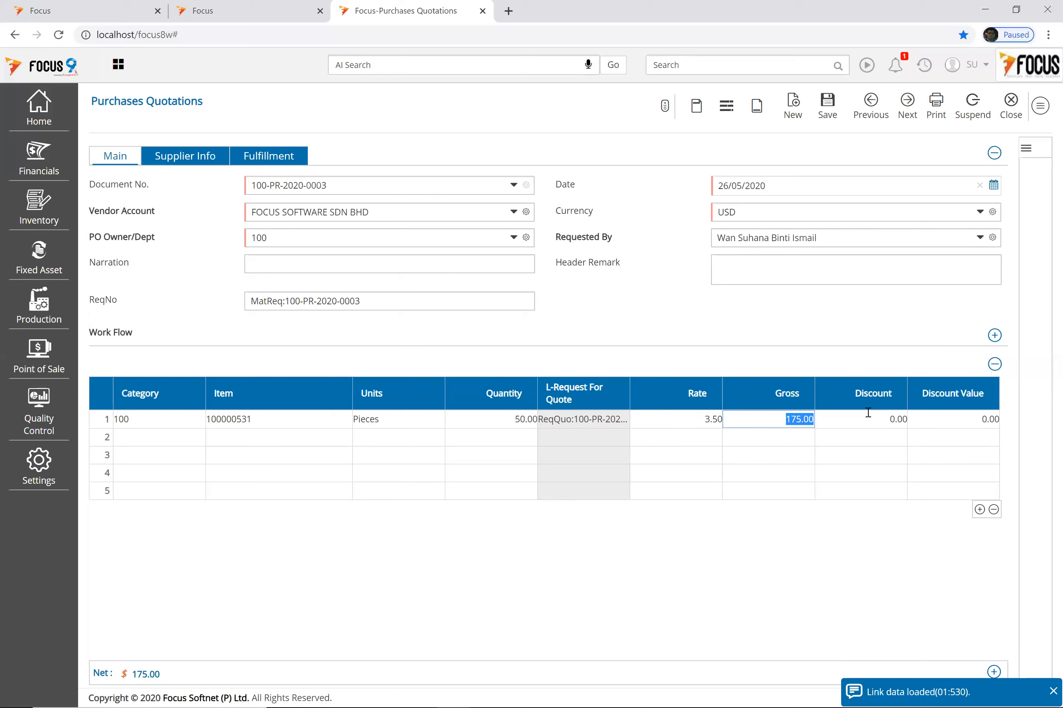
key("Tab")
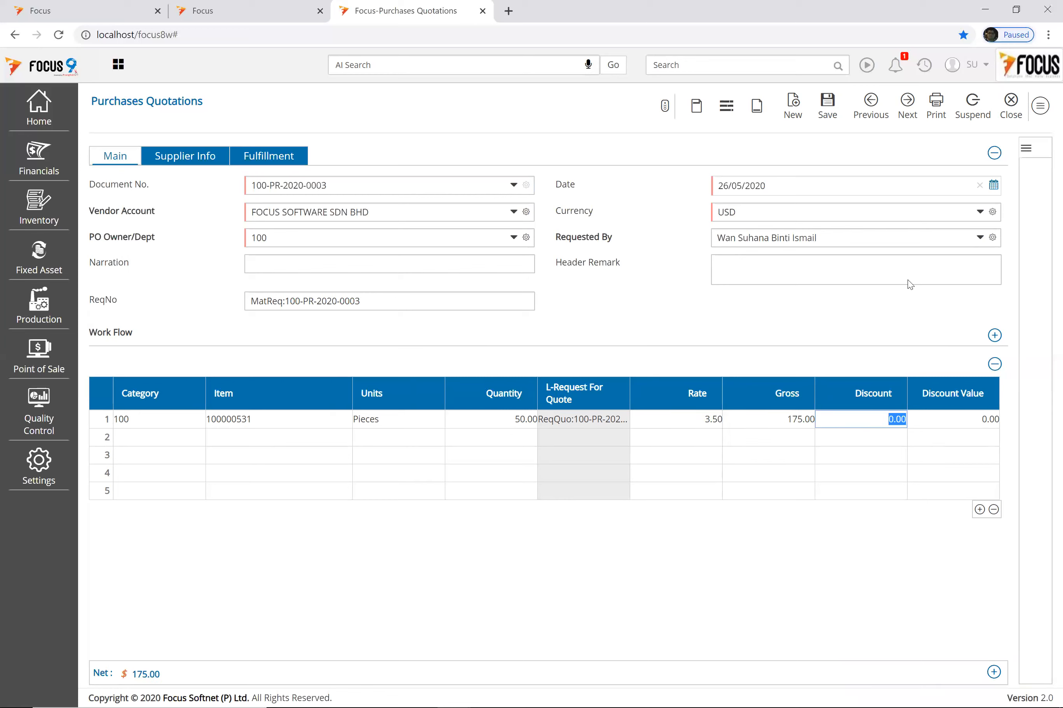
left_click(701, 420)
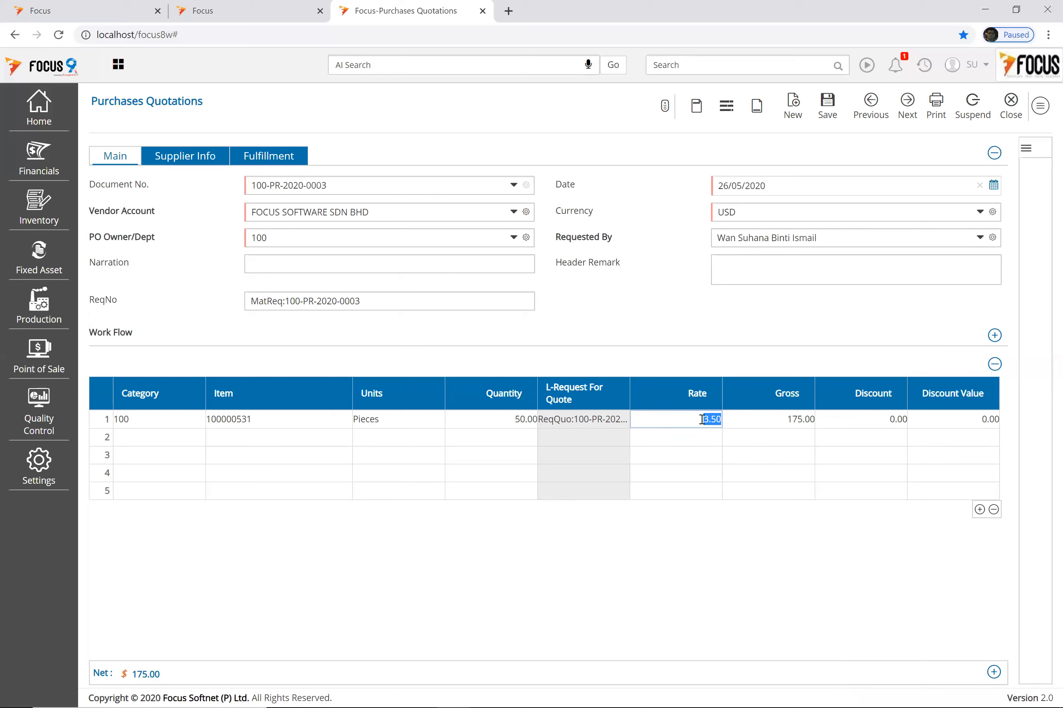
type("4.5")
key("Tab")
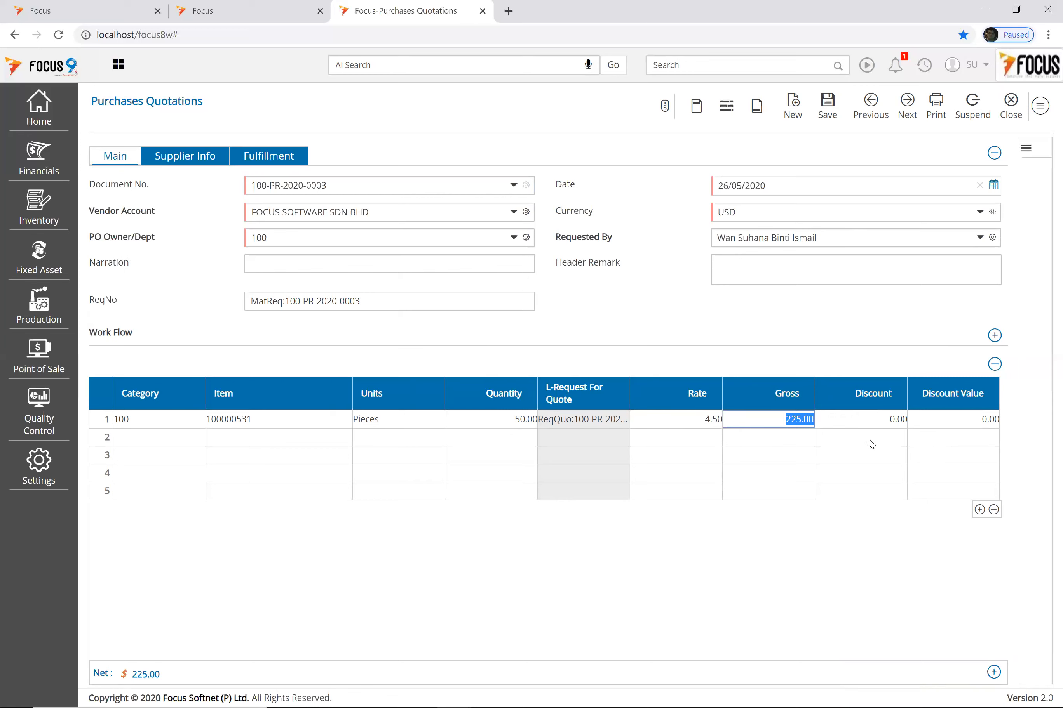
key("Tab")
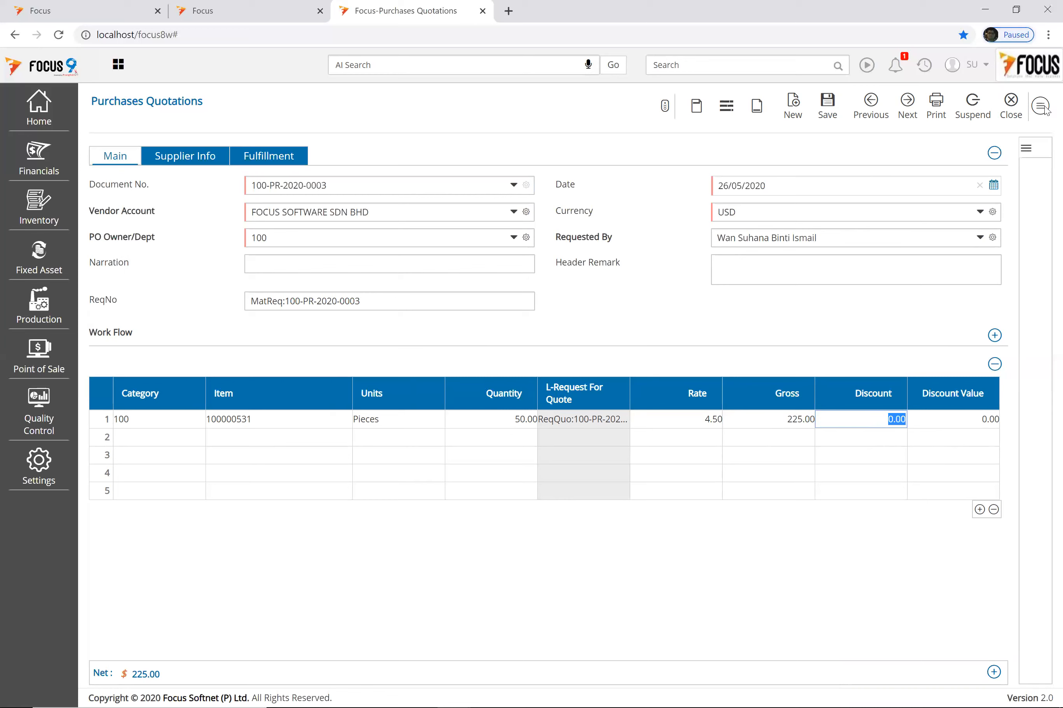
left_click(822, 118)
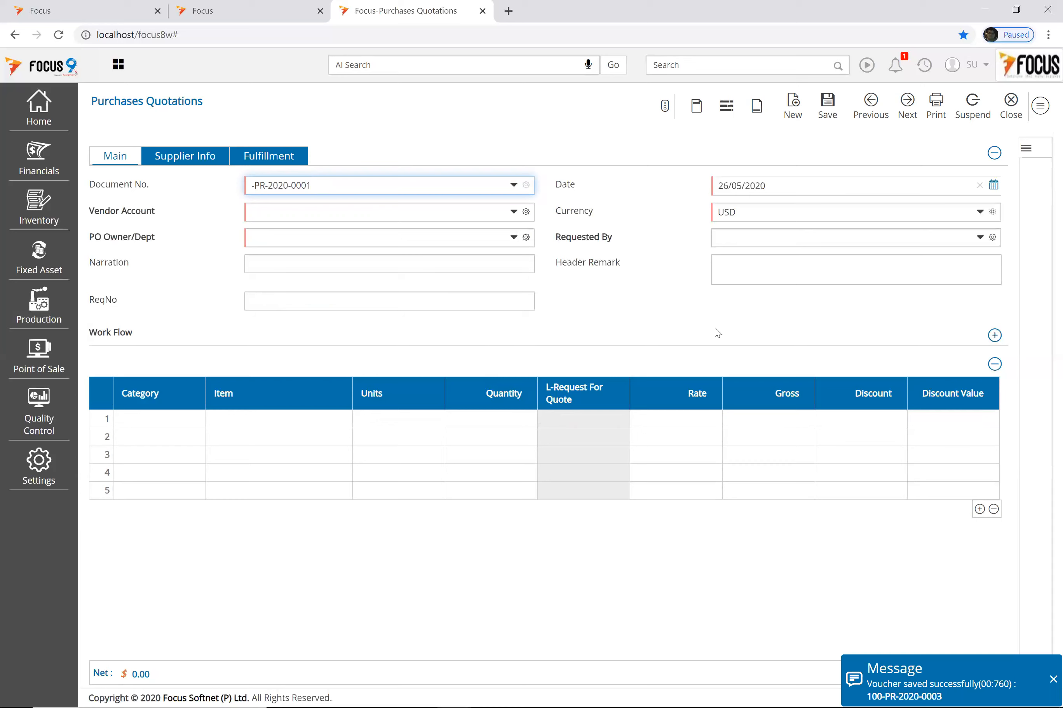
left_click(1009, 114)
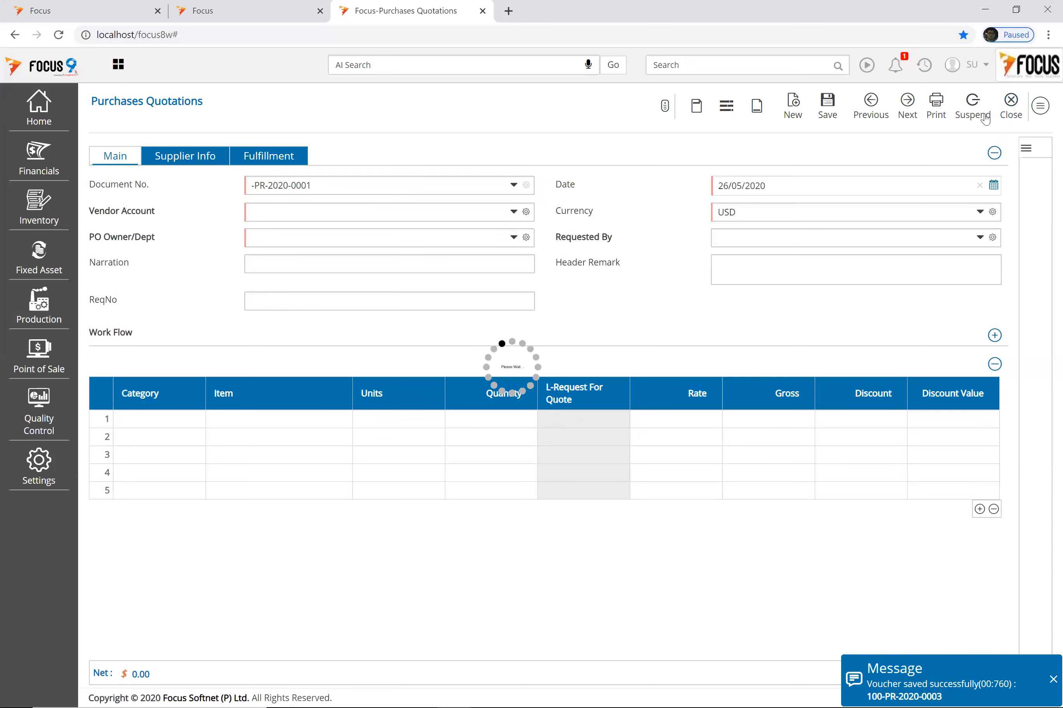
Step: Close the Purchases Quotations list and open Quotation Analysis through a 'quo' search
left_click(1036, 106)
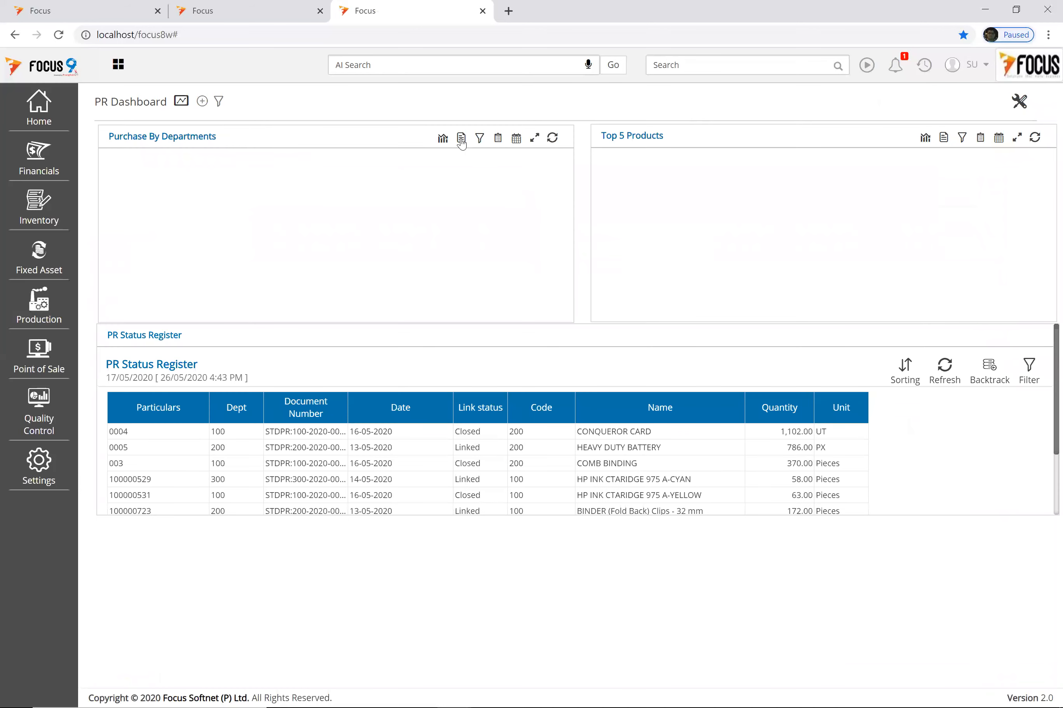
left_click(691, 65)
type("q")
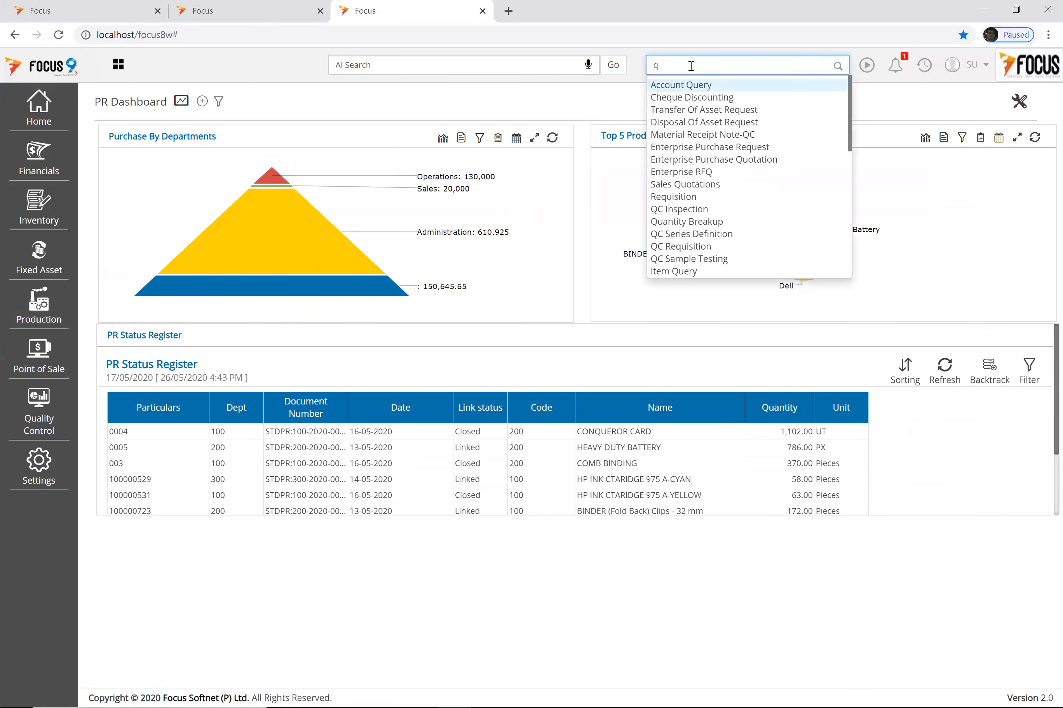
type("uot")
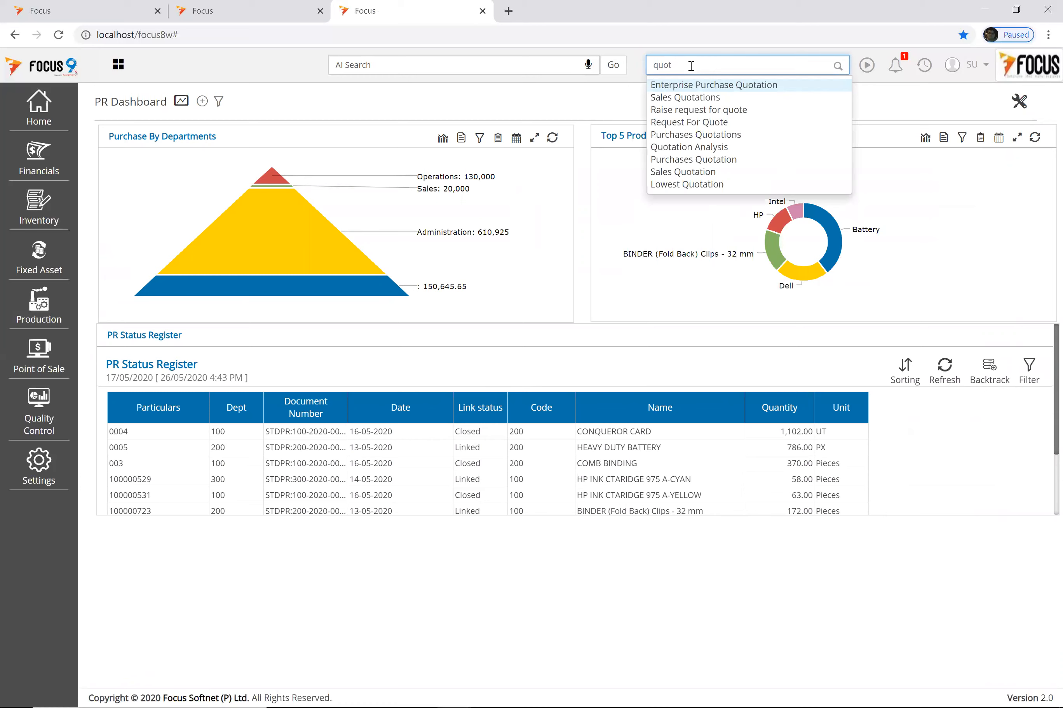
key("Down")
key("Down")
key("Down")
key("Down")
key("Down")
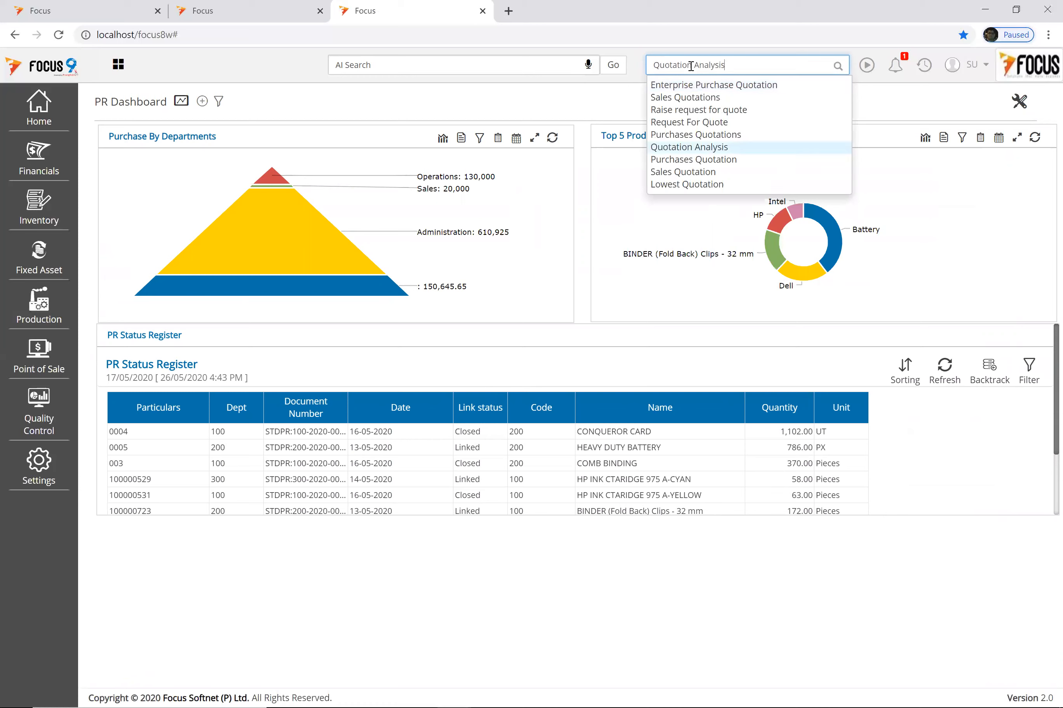
left_click(714, 153)
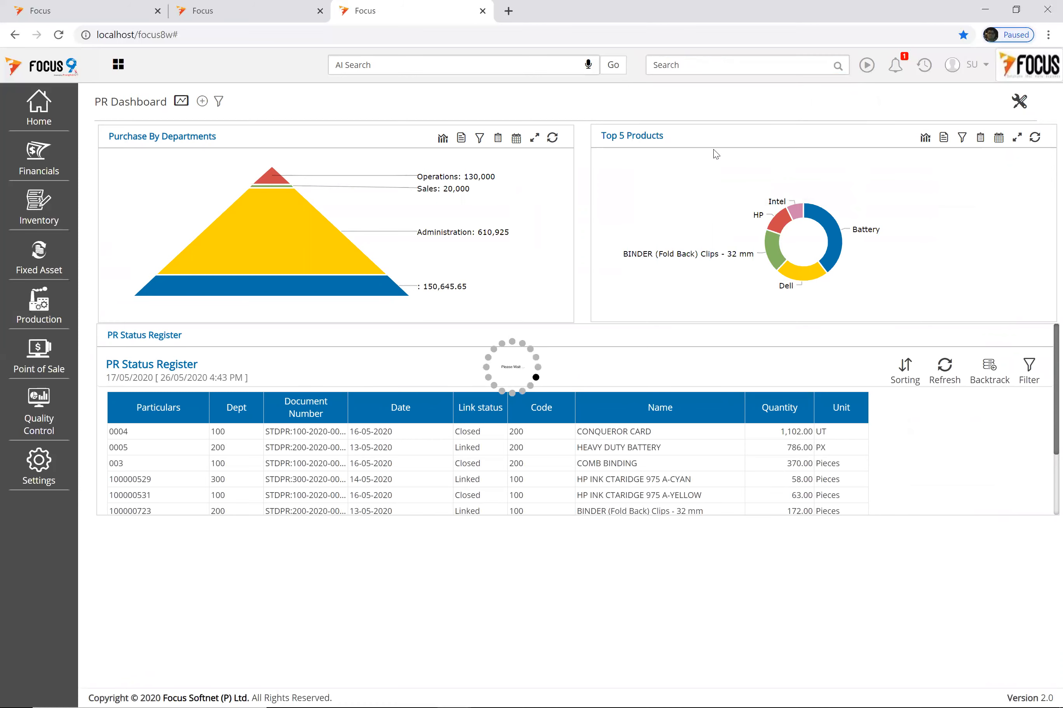
Step: Run Quotation Analysis for MatReq:100-PR-2020-0003 using the Date Range option
left_click(772, 199)
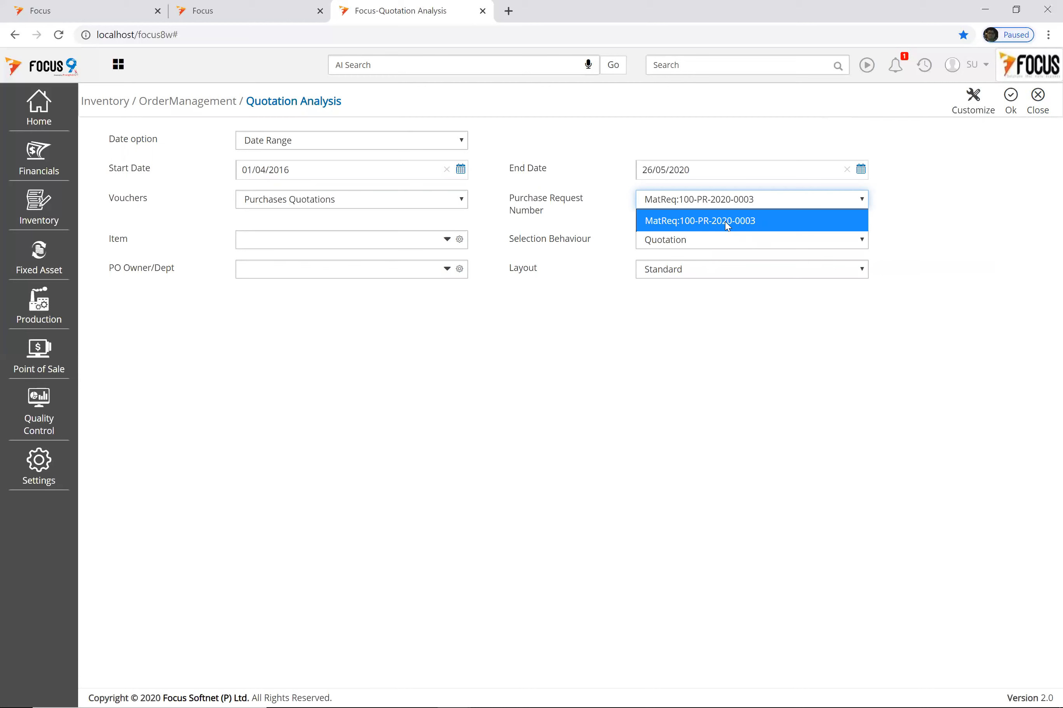
left_click(728, 224)
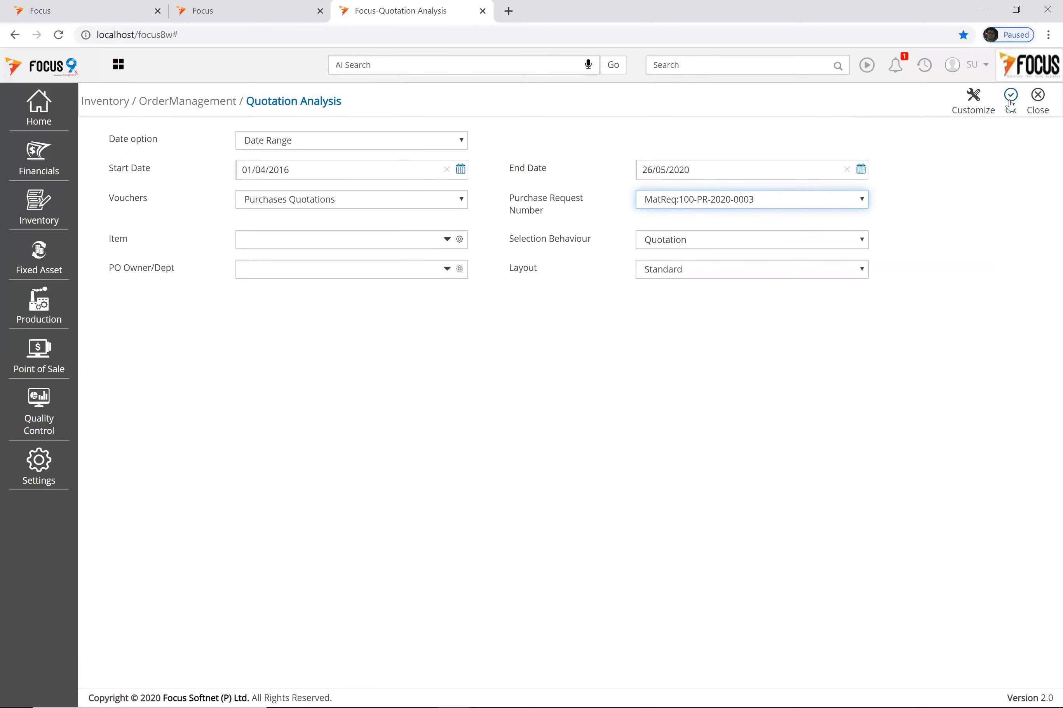
left_click(373, 140)
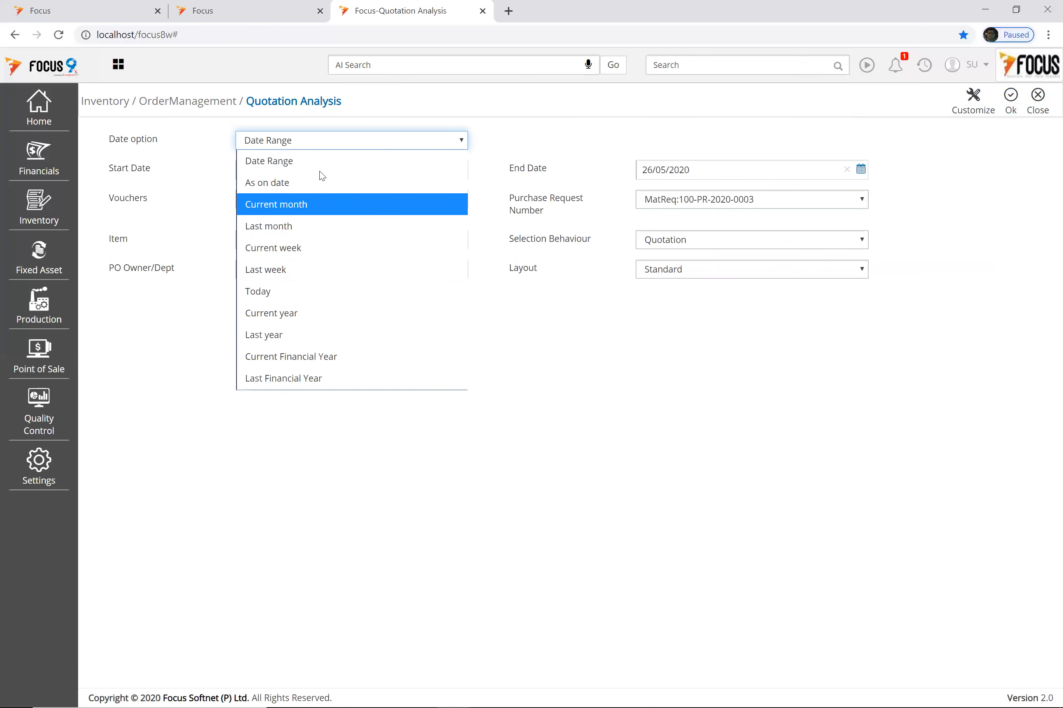
left_click(917, 156)
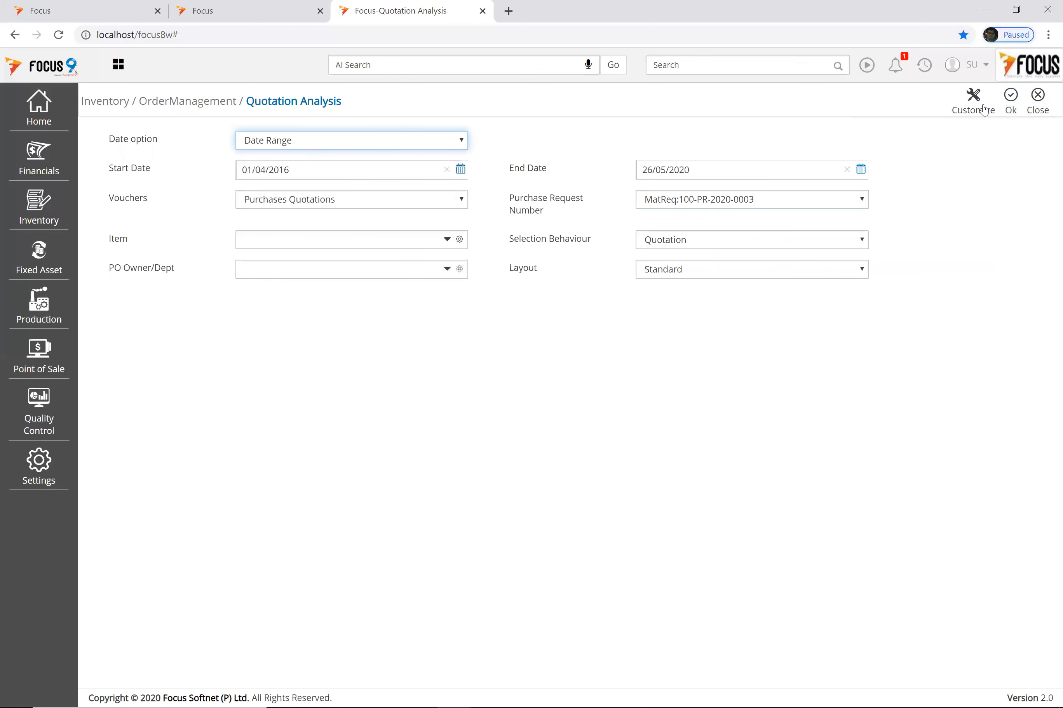
left_click(1011, 98)
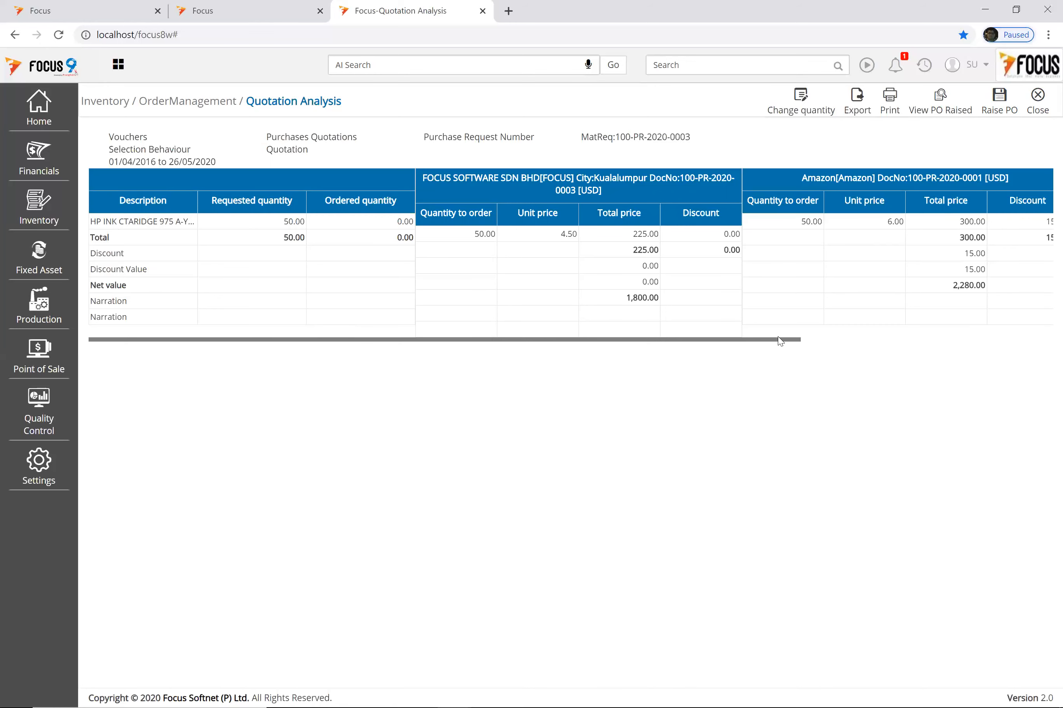
Step: Scroll the report sideways to show Amazon's 15.00 discount and MAM SDN BHD's 7.50 price
left_click_drag(712, 344, 534, 341)
scroll(818, 338, "right", 1)
scroll(818, 339, "right", 5)
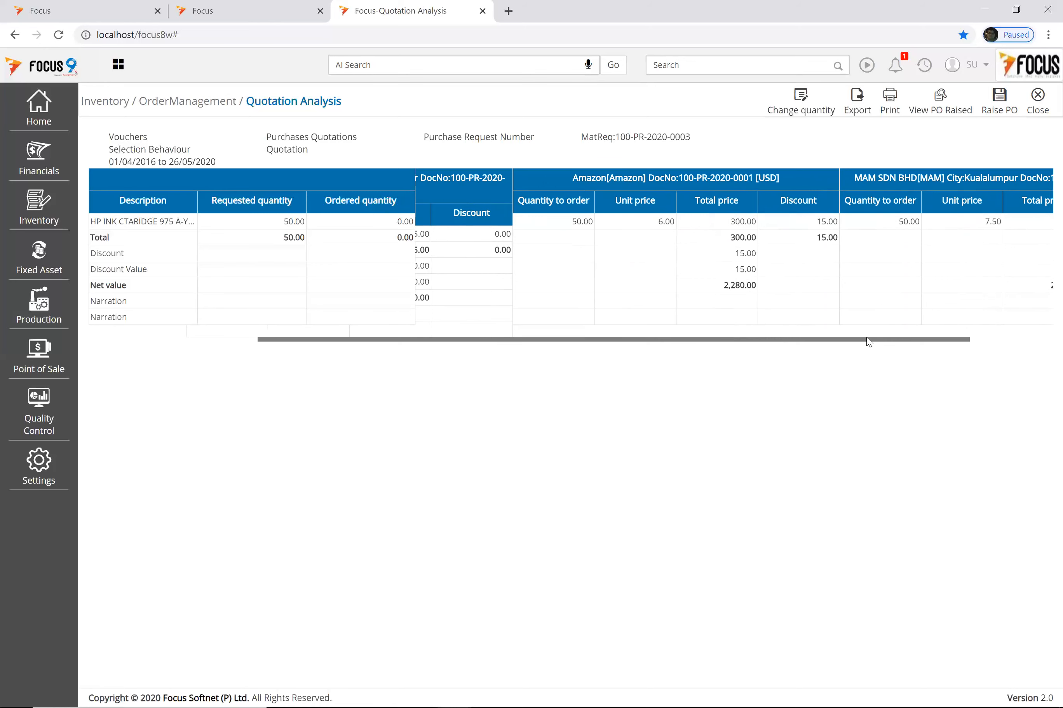
Step: Select Amazon's quote for the 50 HP yellow ink cartridges, net value 2,280.00
left_click(975, 339)
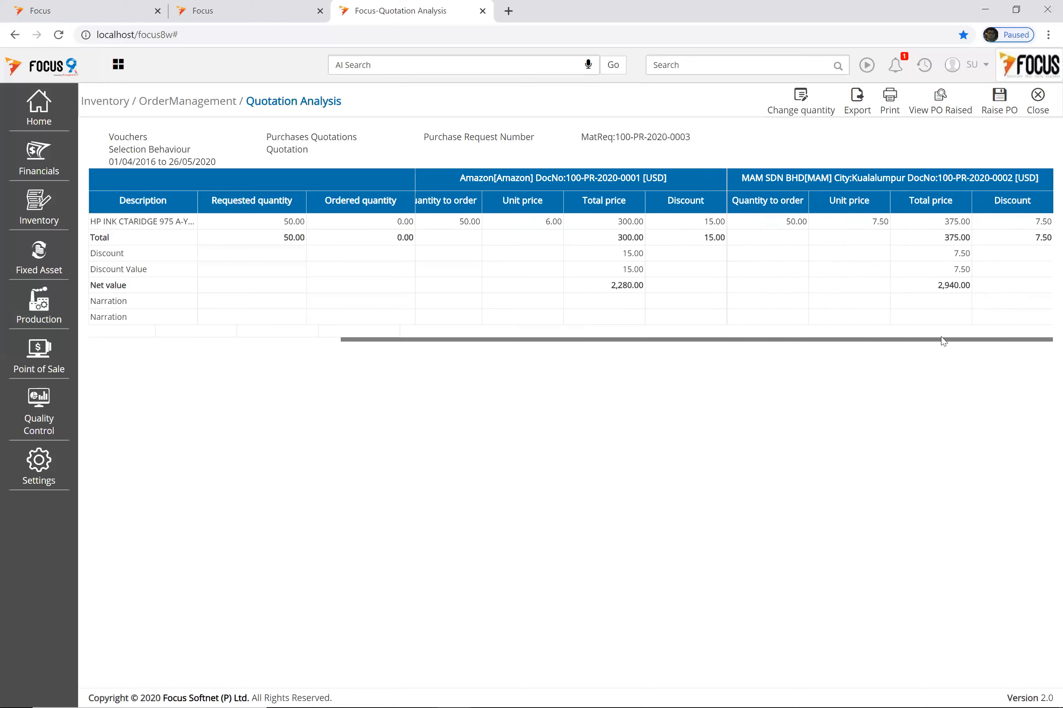
left_click_drag(873, 341, 667, 344)
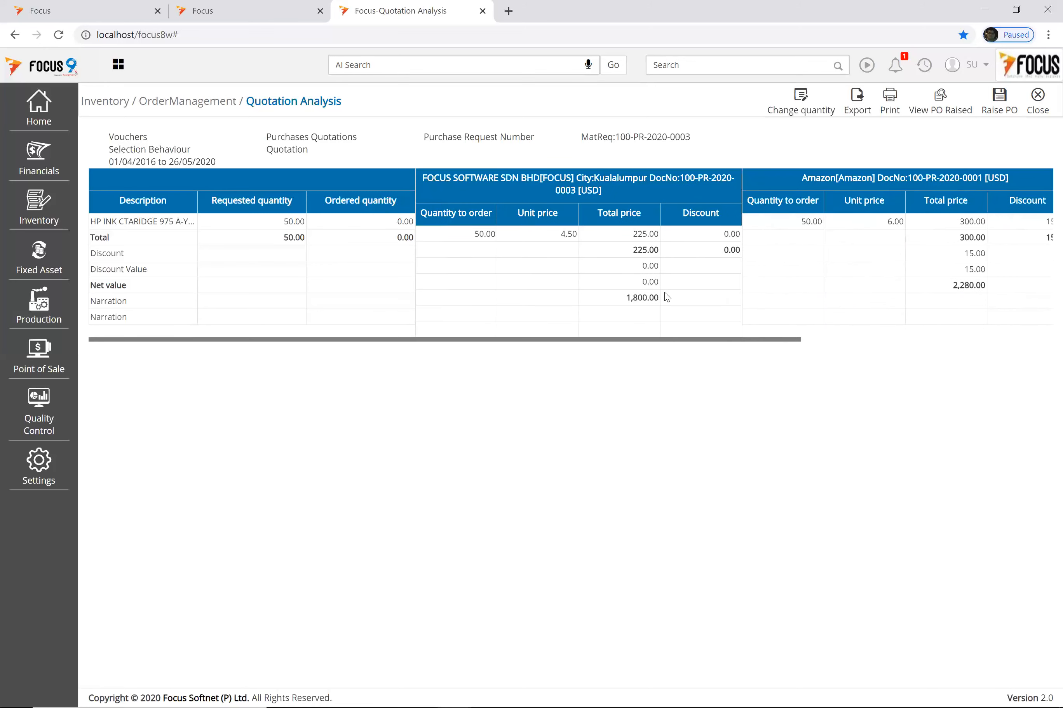
left_click_drag(713, 342, 903, 339)
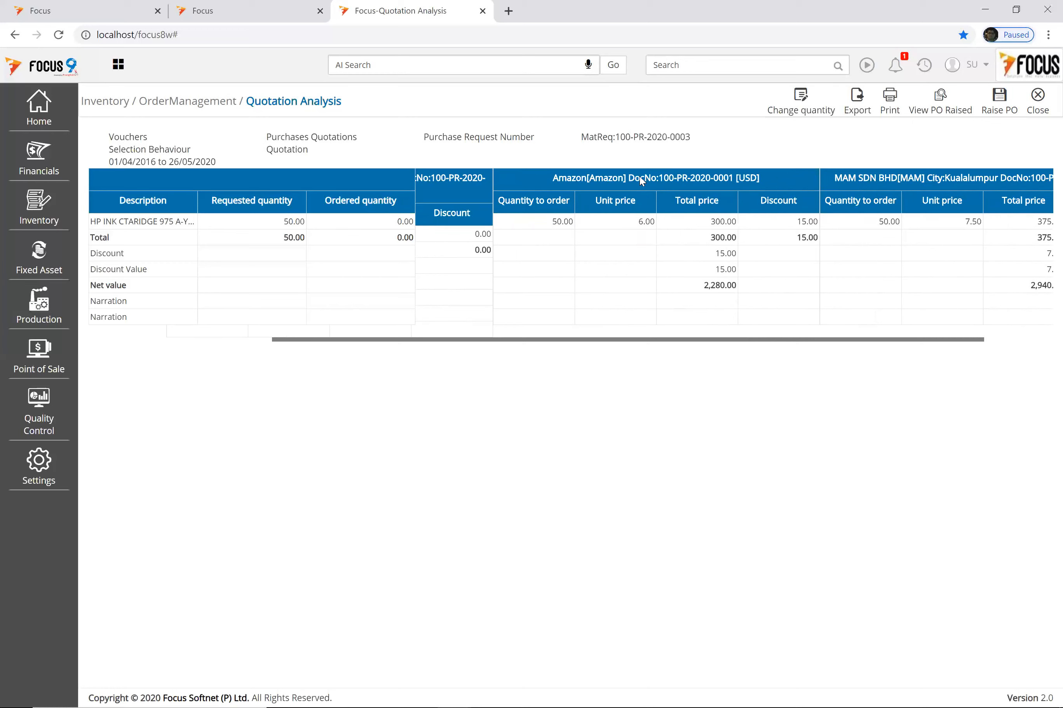
left_click(628, 227)
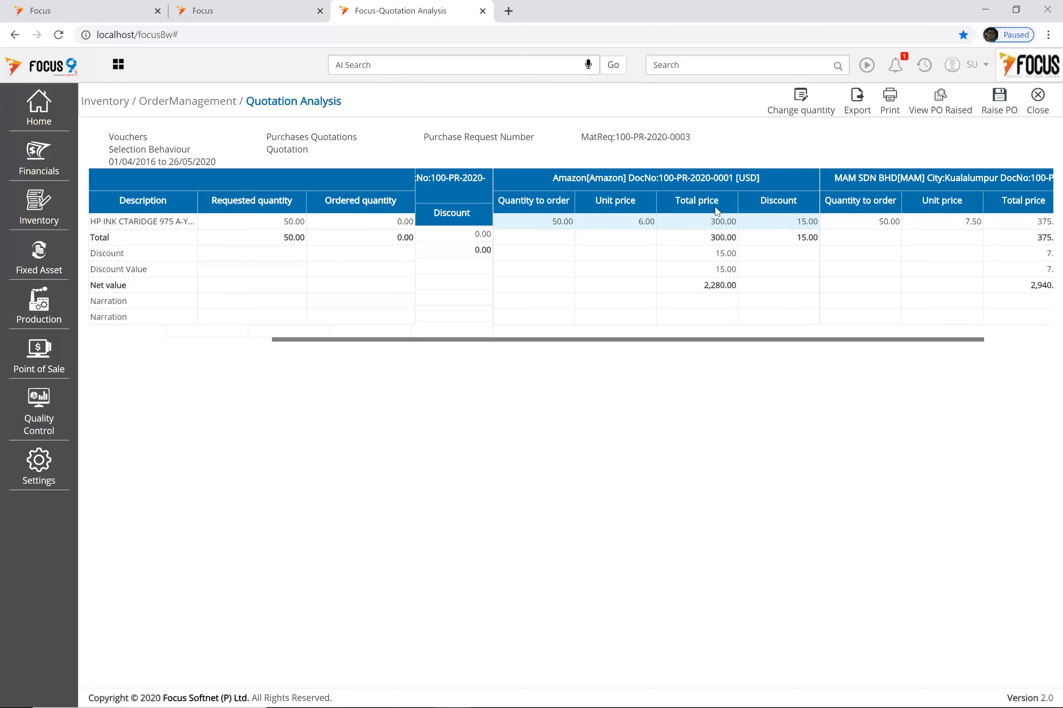
Step: Raise a PO from Amazon's quotation with a remark citing the unanimous lead-time decision
left_click(994, 104)
left_click(540, 174)
type("A")
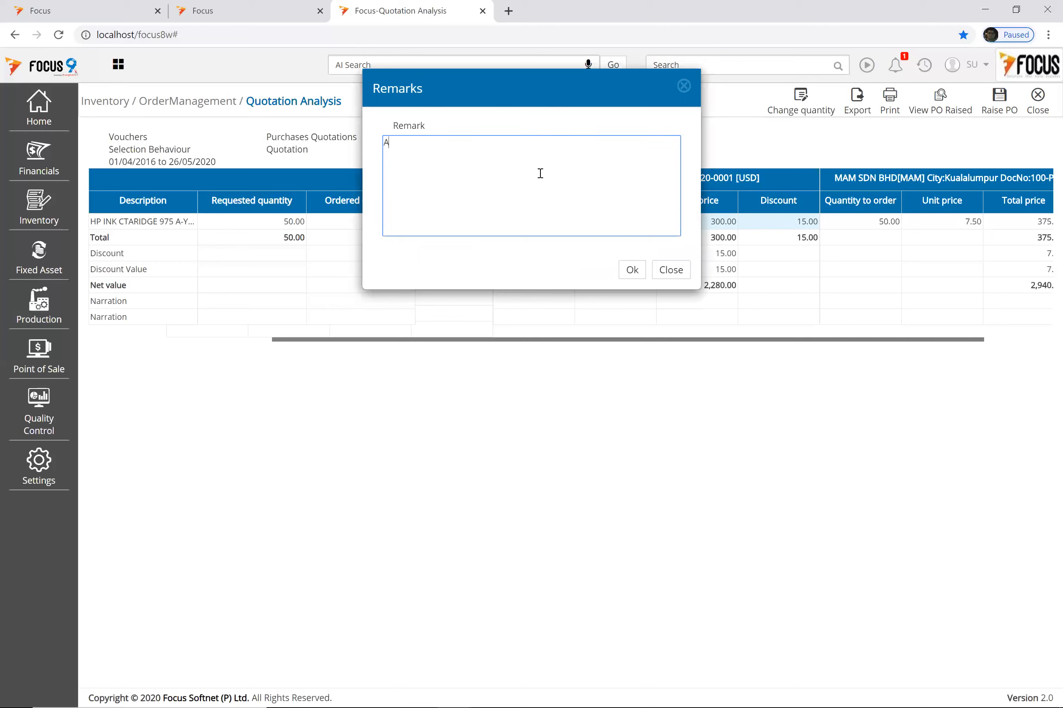
type("Raiseing PO based on unanimous decision on lead time")
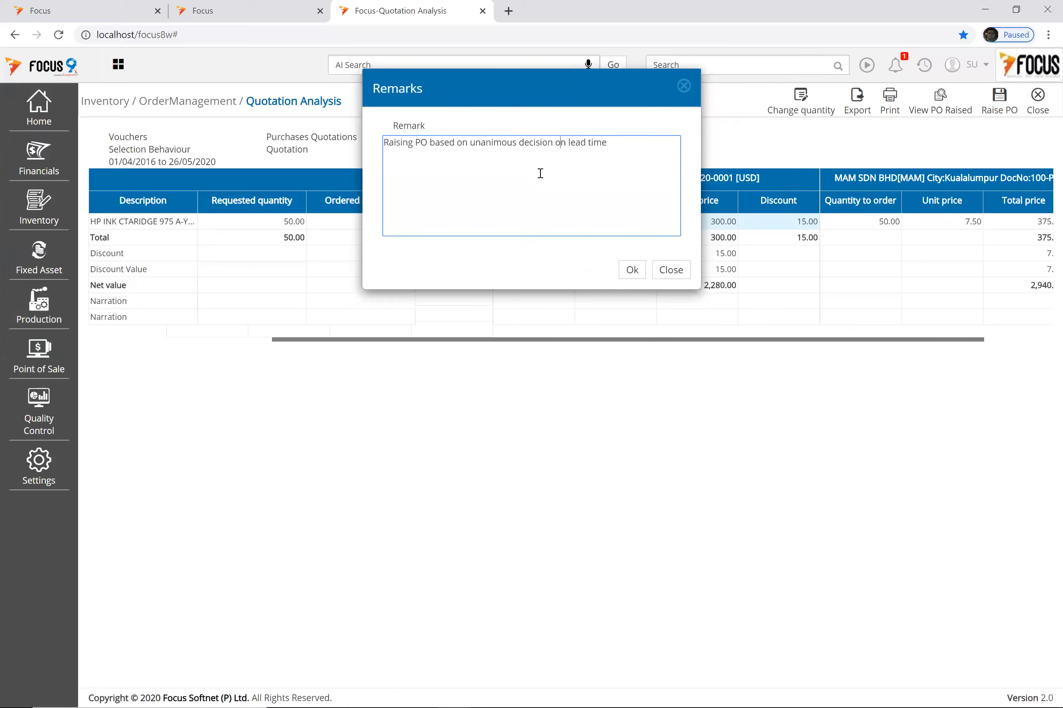
type("due to their")
key("shift+Right")
key("shift+Right")
key("shift+Right")
key("Delete")
left_click(634, 274)
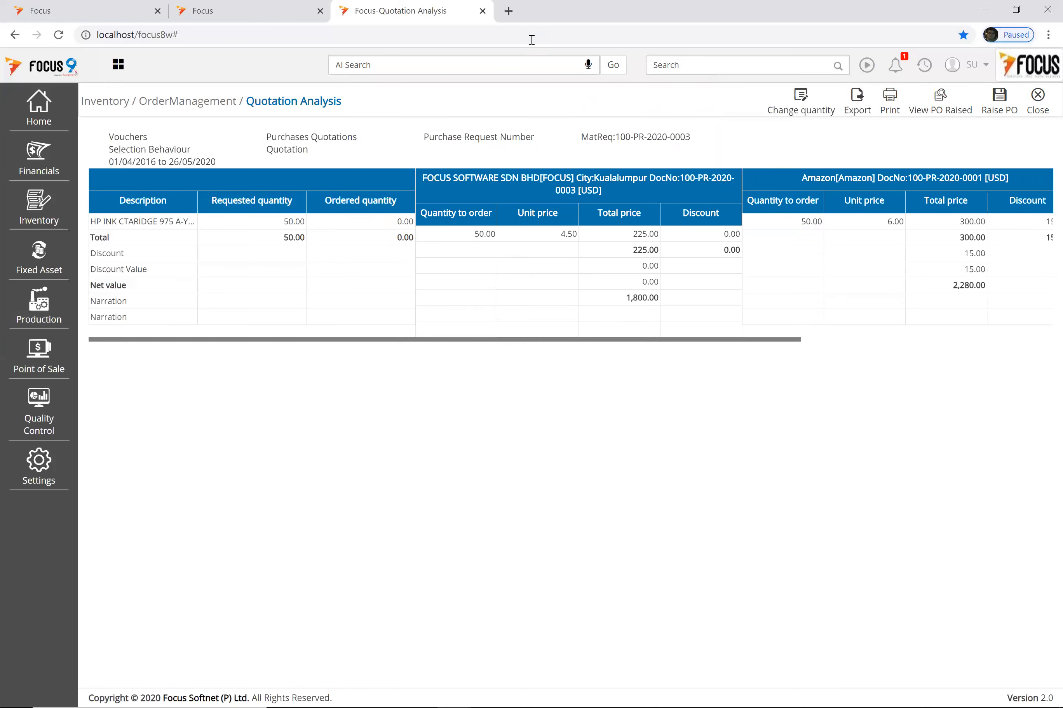
Step: Raise the PO again and post Enterprise Purchase Order 100-PR-2020-0001 to Amazon
left_click(994, 103)
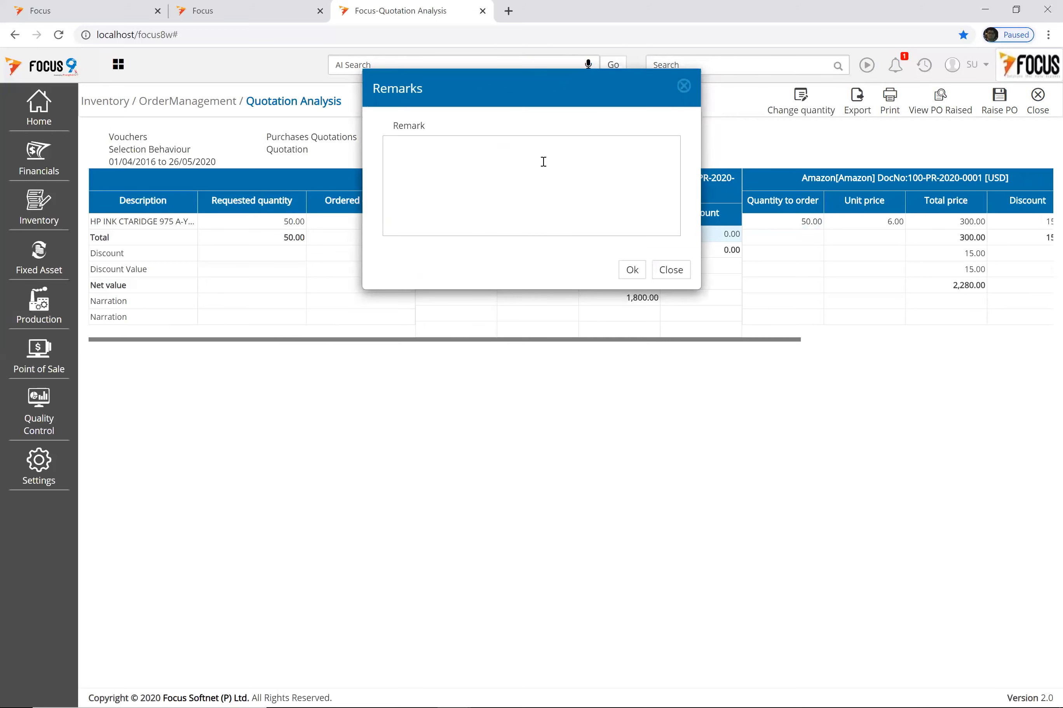
left_click(671, 270)
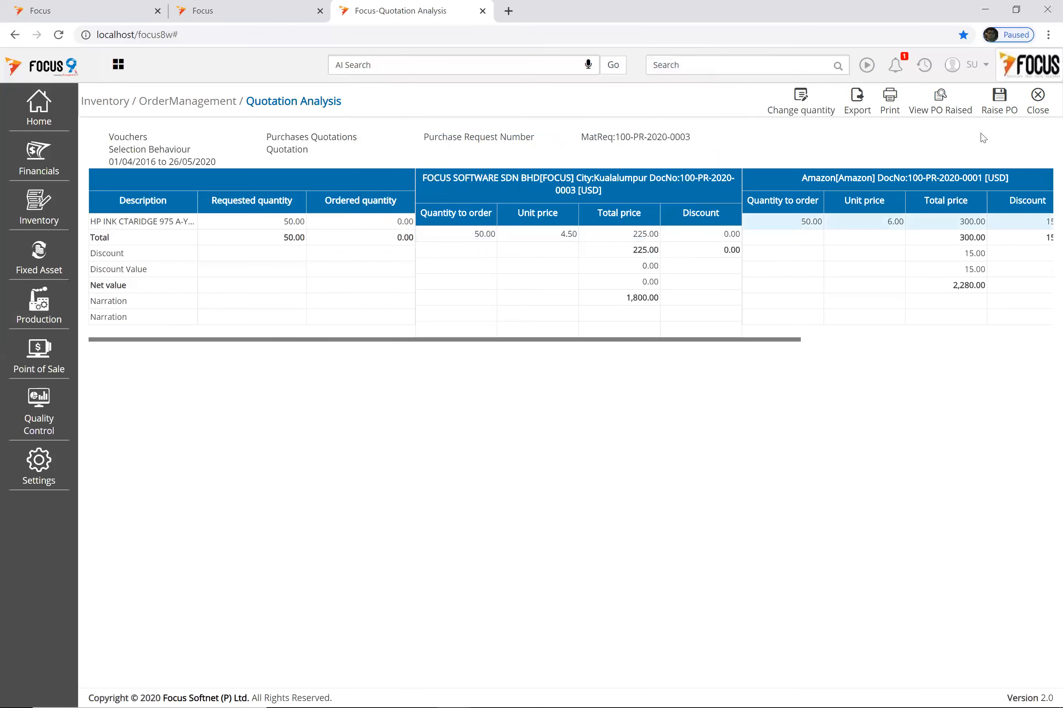
left_click(1000, 101)
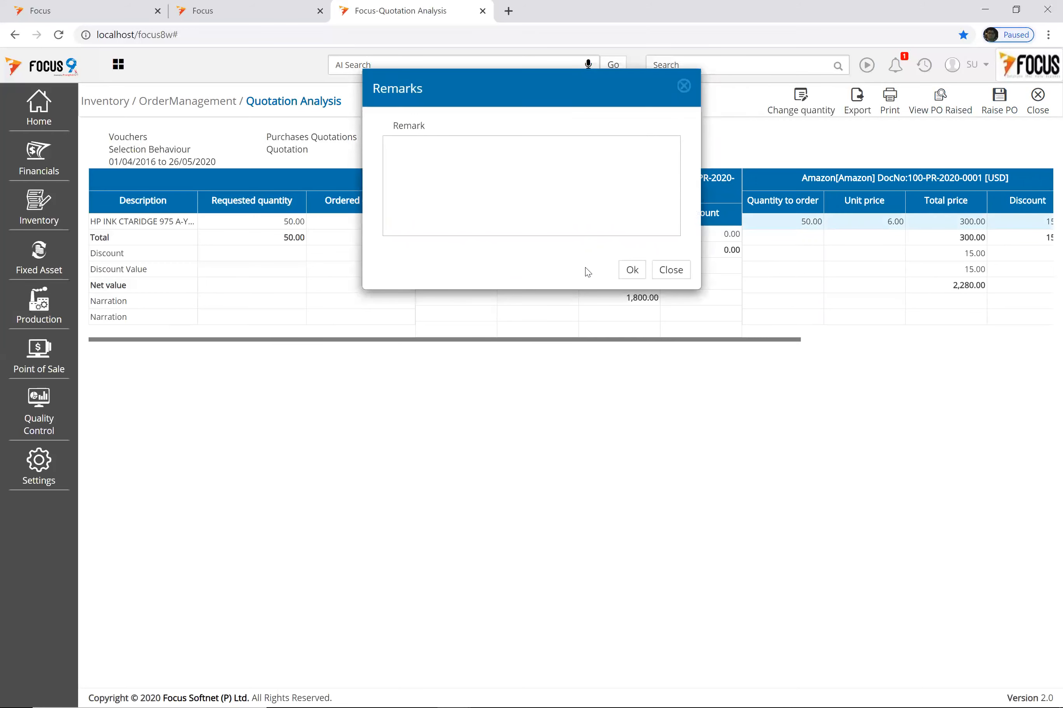
left_click(547, 183)
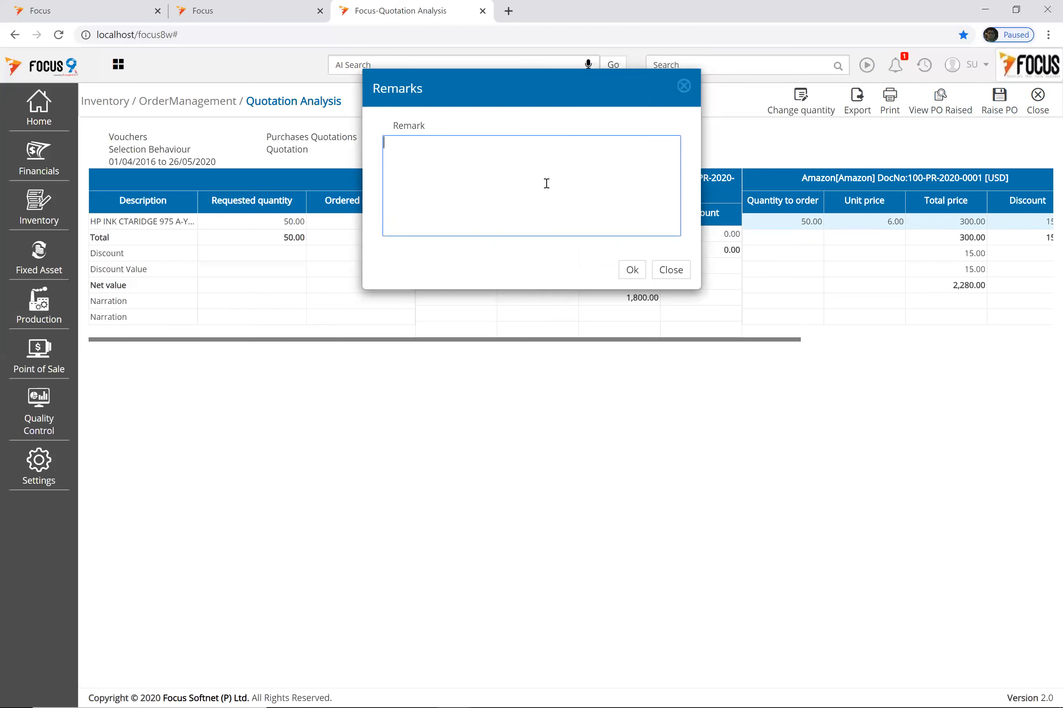
left_click(632, 270)
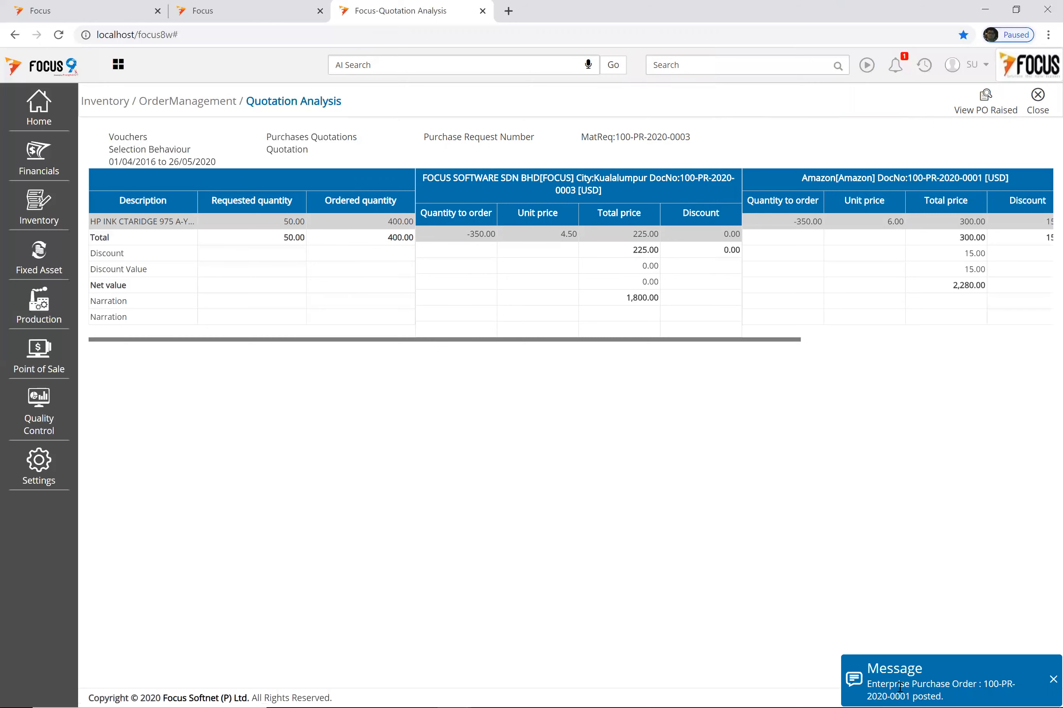
Step: Close Quotation Analysis and open the Enterprise Purchase Order voucher list
left_click(1038, 98)
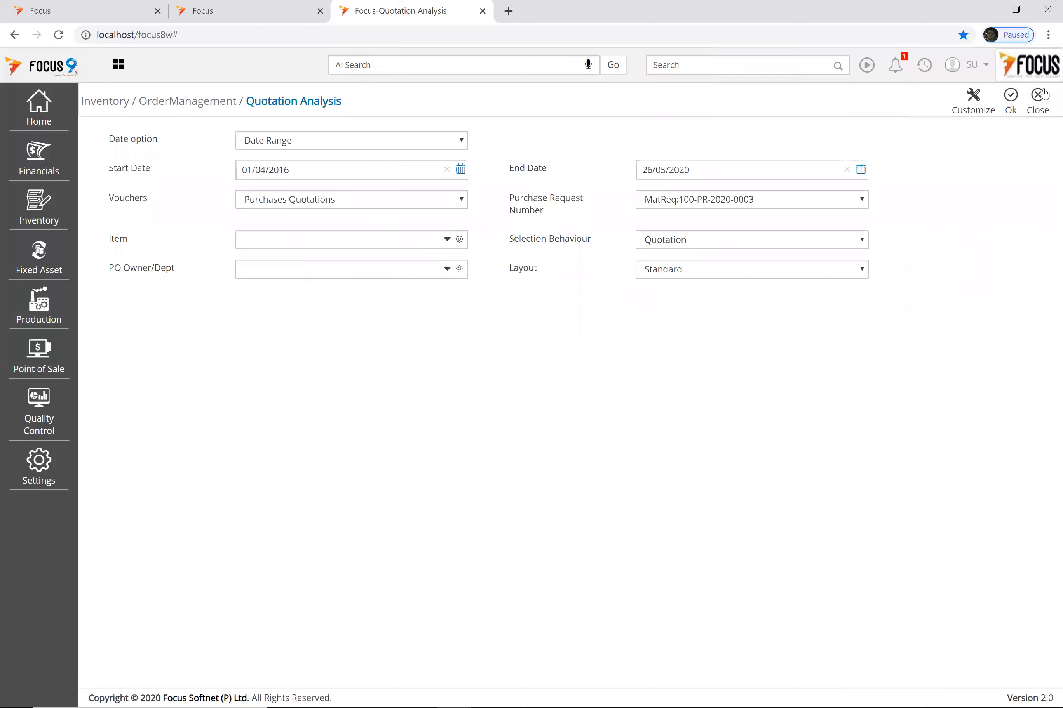
left_click(1039, 102)
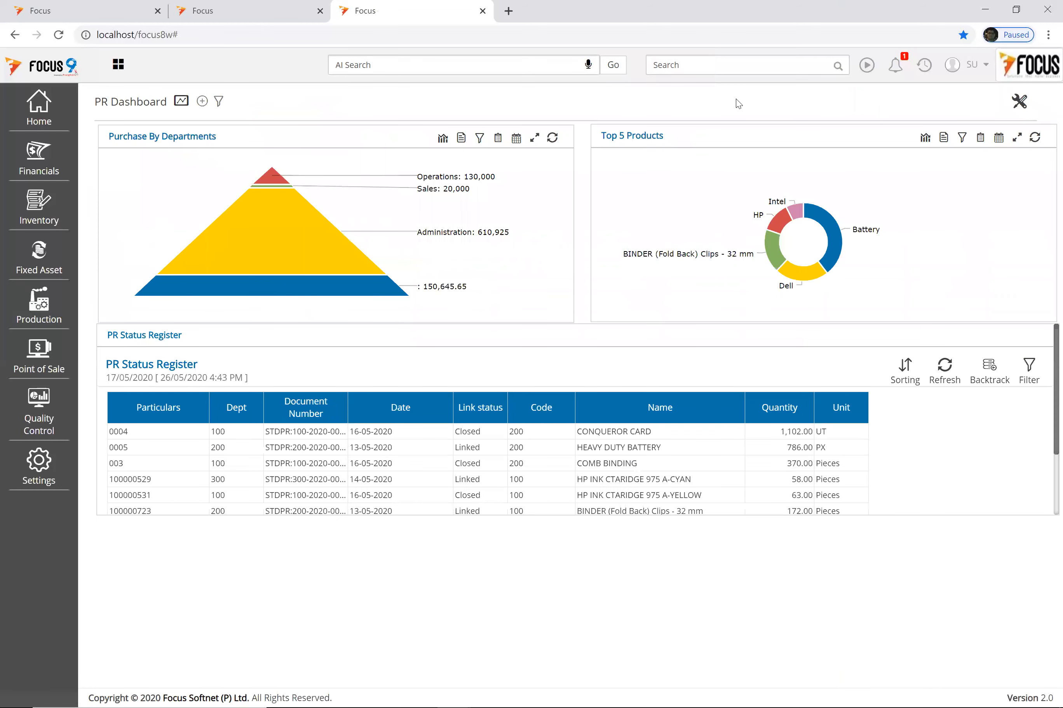
left_click(740, 69)
type("purch")
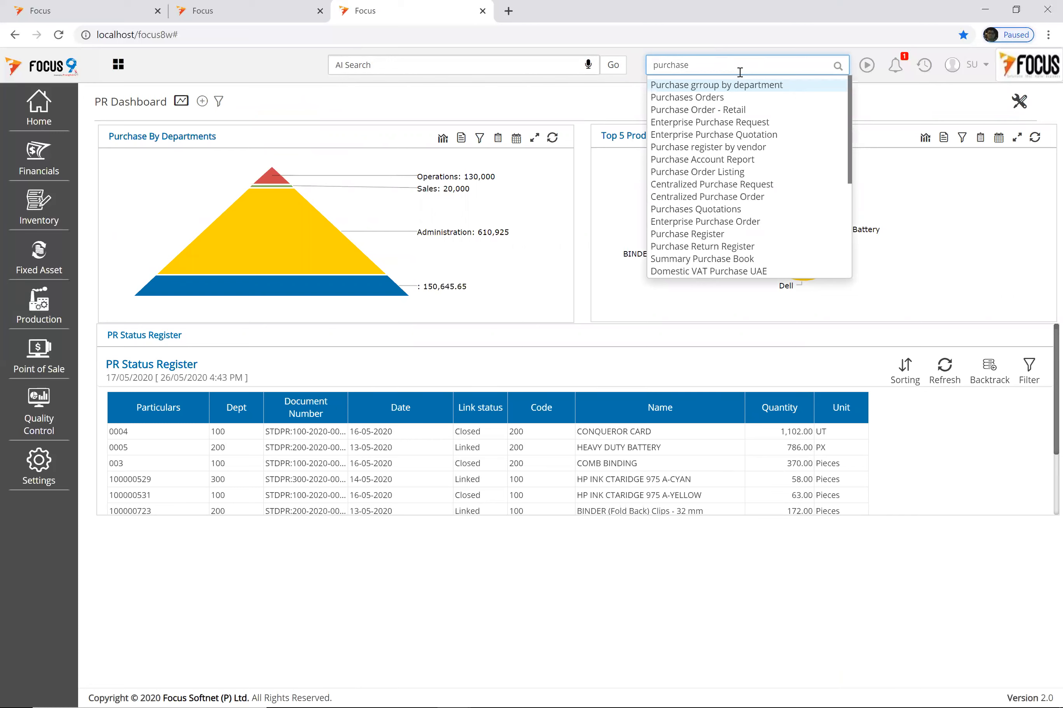
left_click(715, 98)
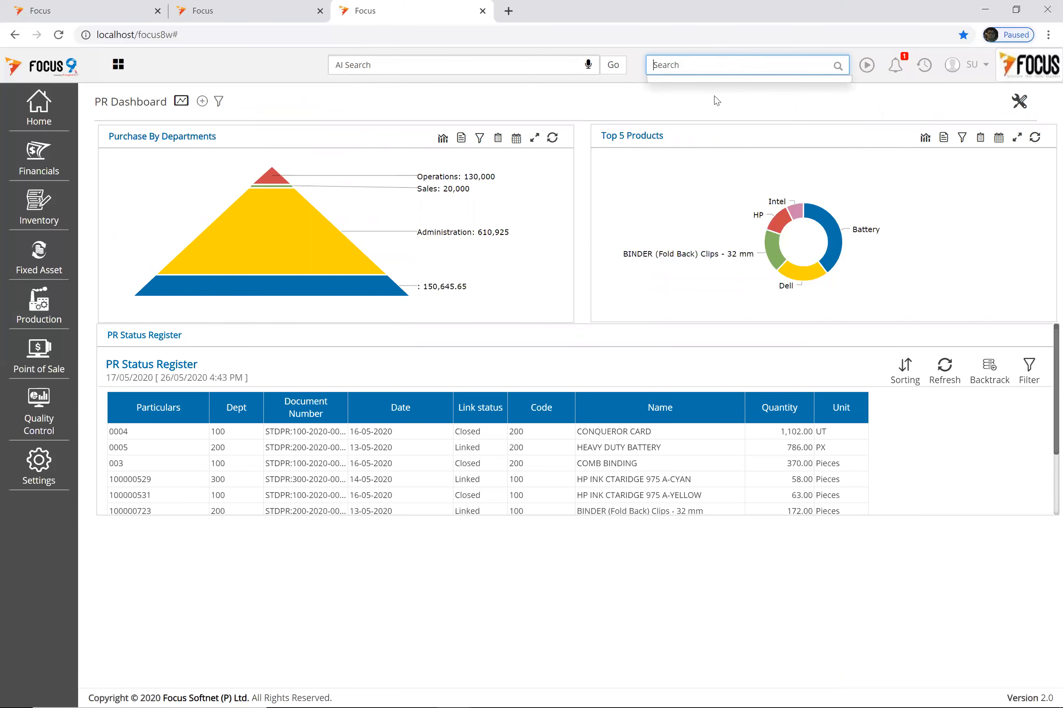
type("enter")
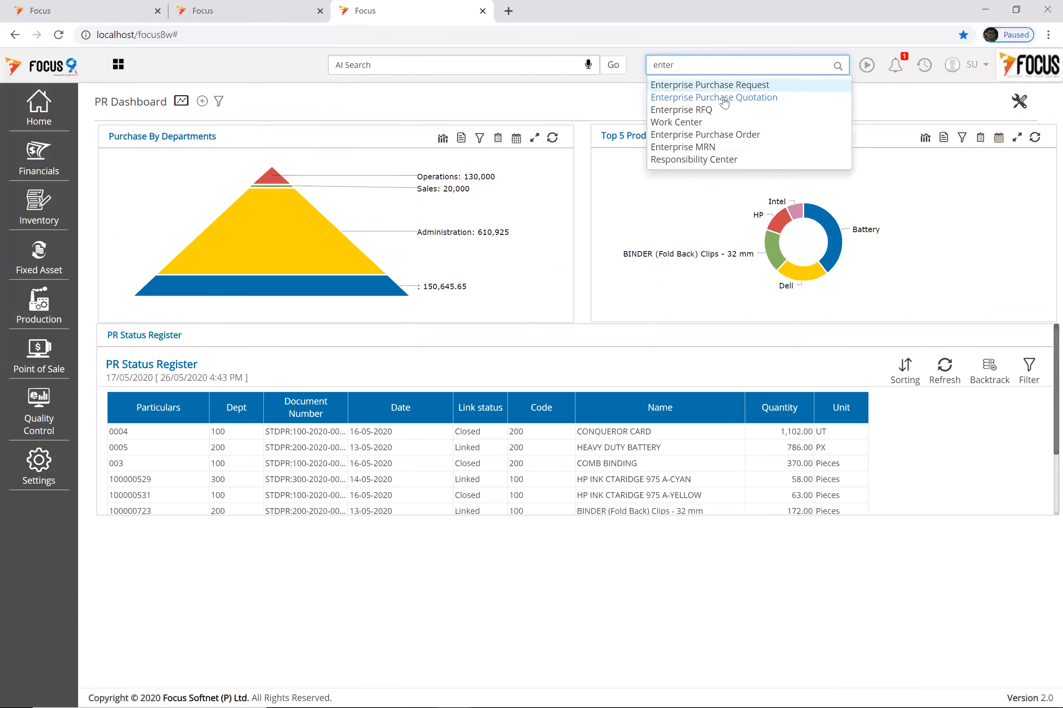
left_click(715, 135)
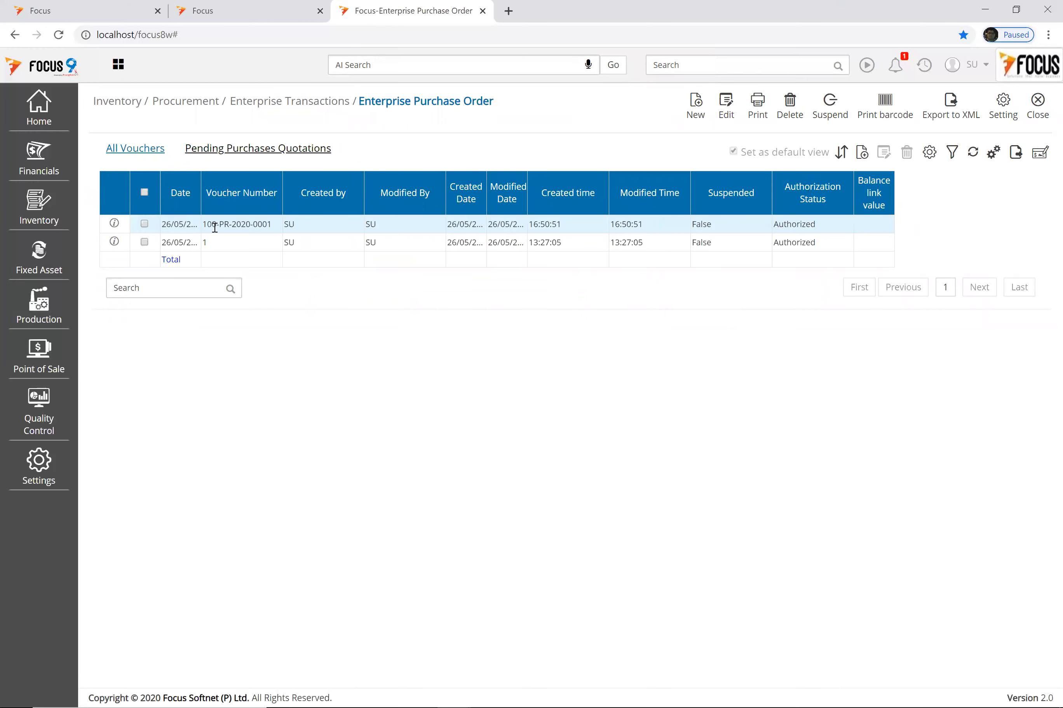
double_click(268, 224)
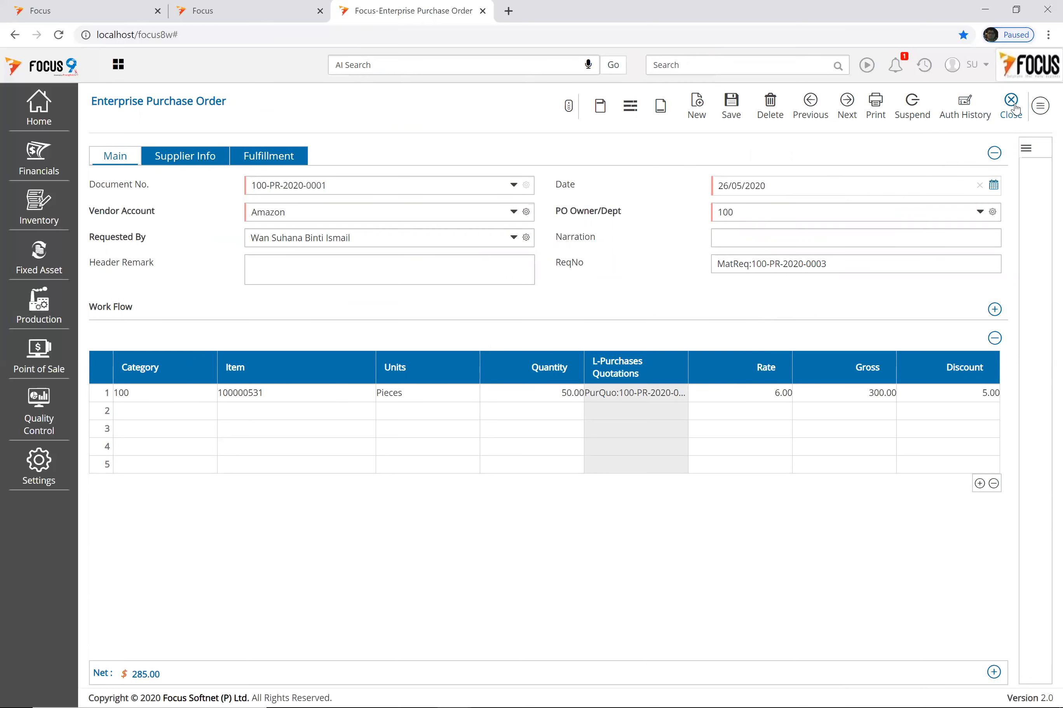
left_click(1014, 109)
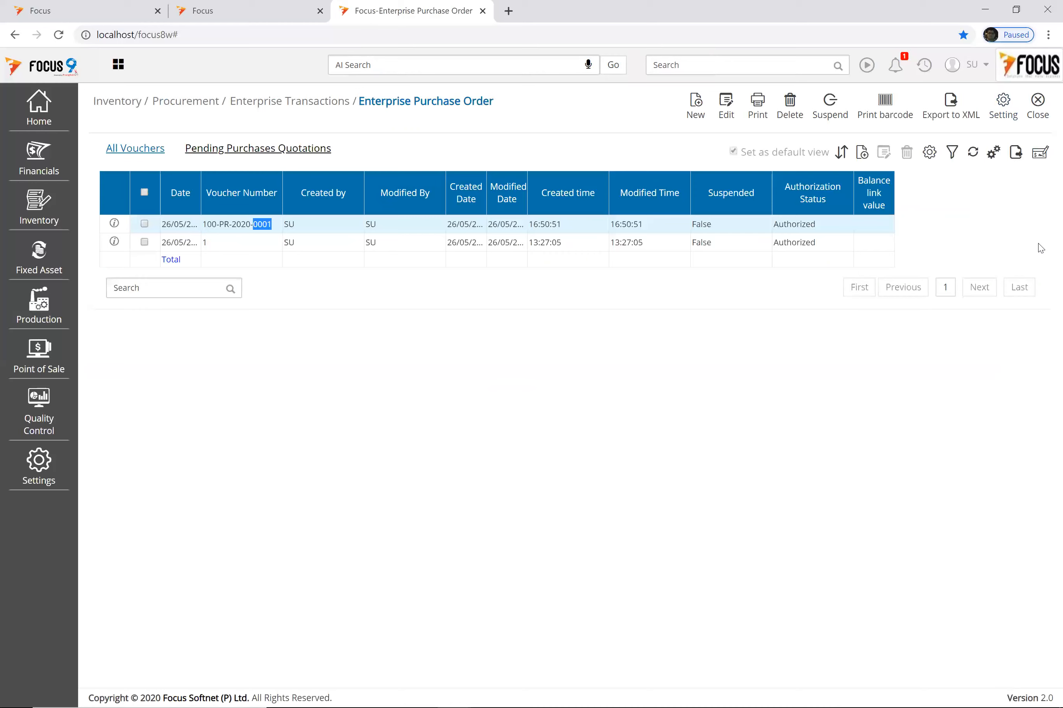
left_click(1034, 132)
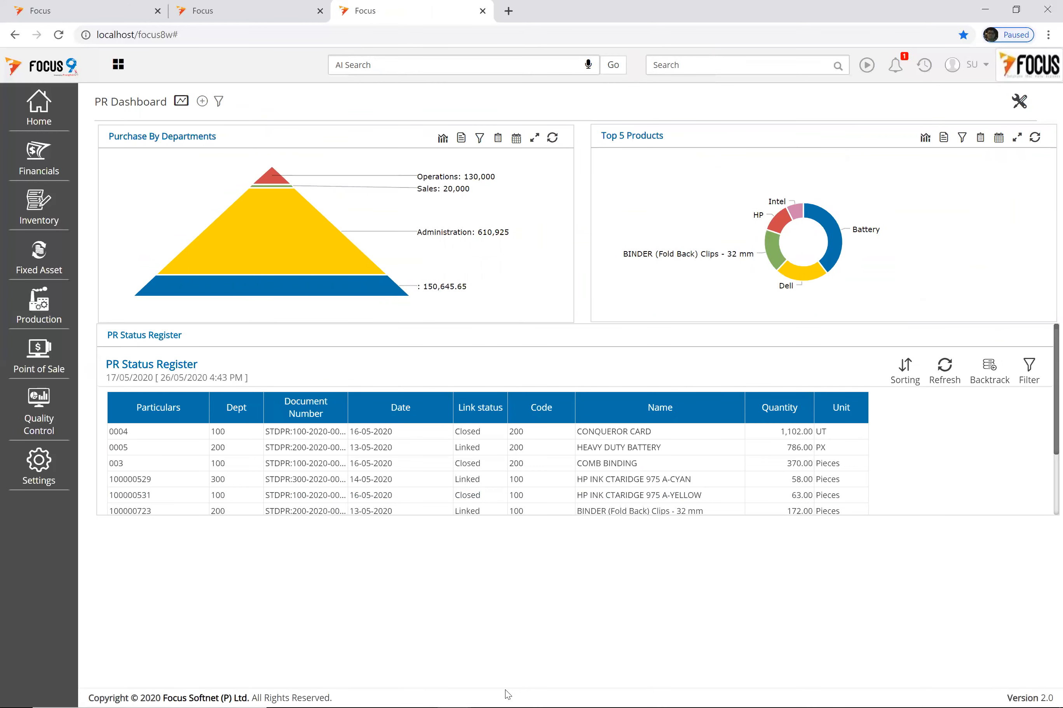
Step: Bring up the slide show and step to Stock Inward Workflow, then back to Enterprise Procurement Workflow
mouse_move(516, 695)
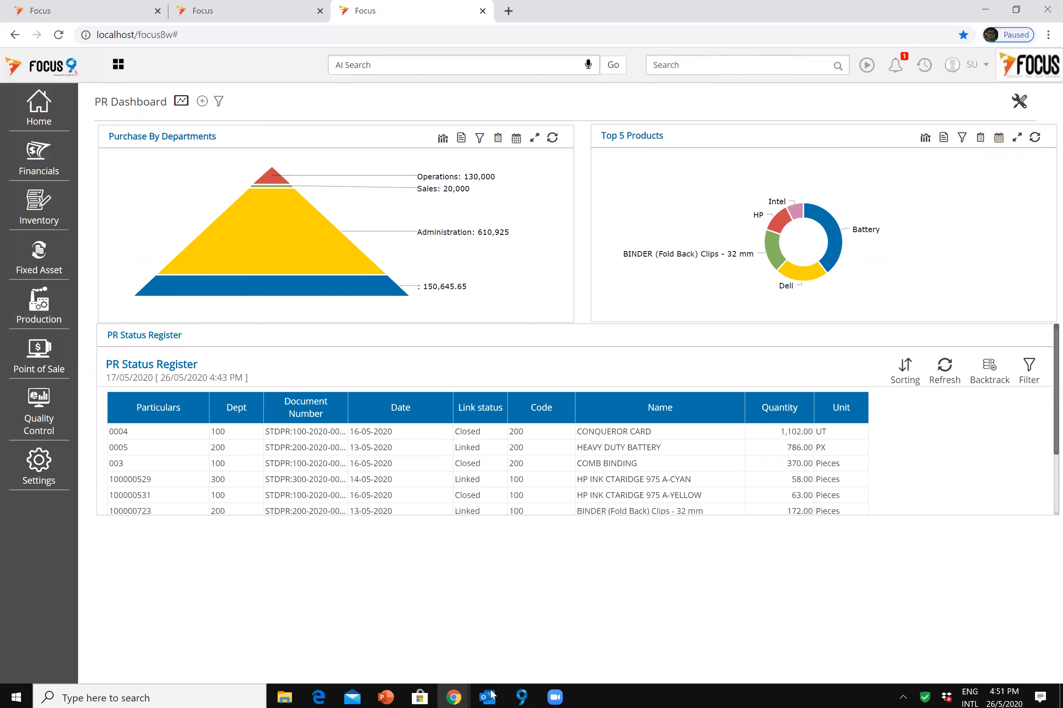
left_click(441, 629)
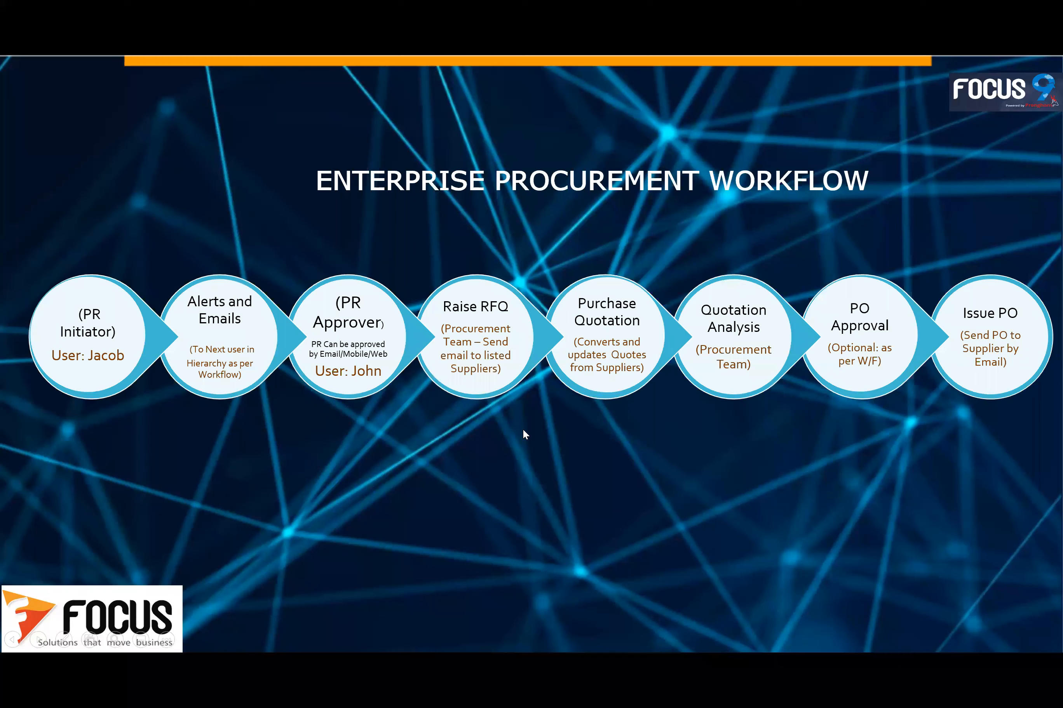
left_click(523, 431)
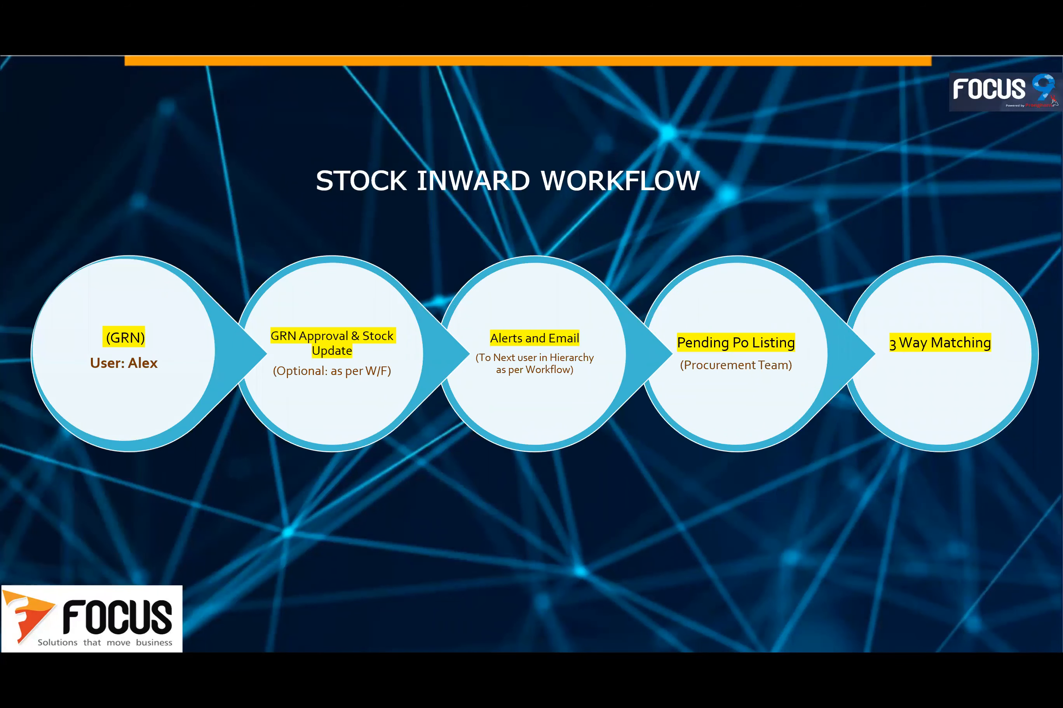
key("Left")
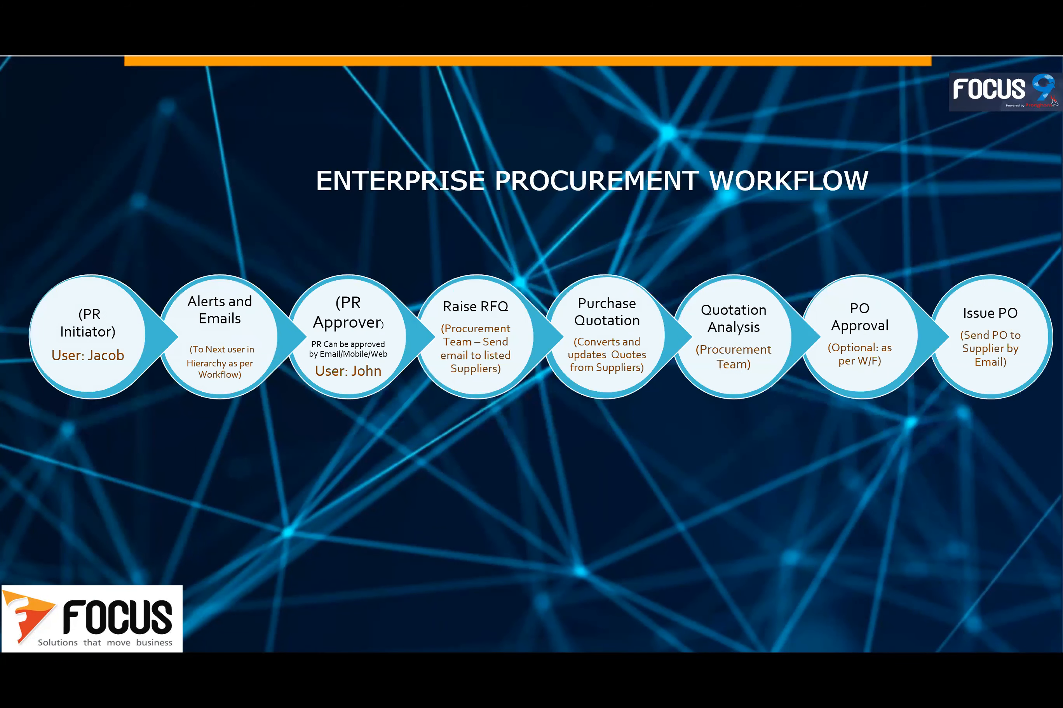